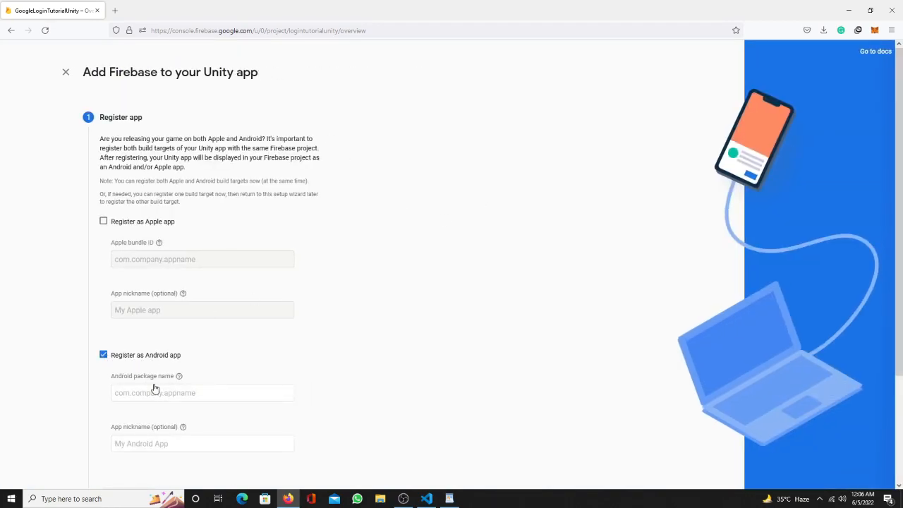
Step: Register the Android app with package name com.iss.googlelogintutorial and nickname GLoginTutorial
left_click(151, 392)
type("com.iss.googlelogintutorial")
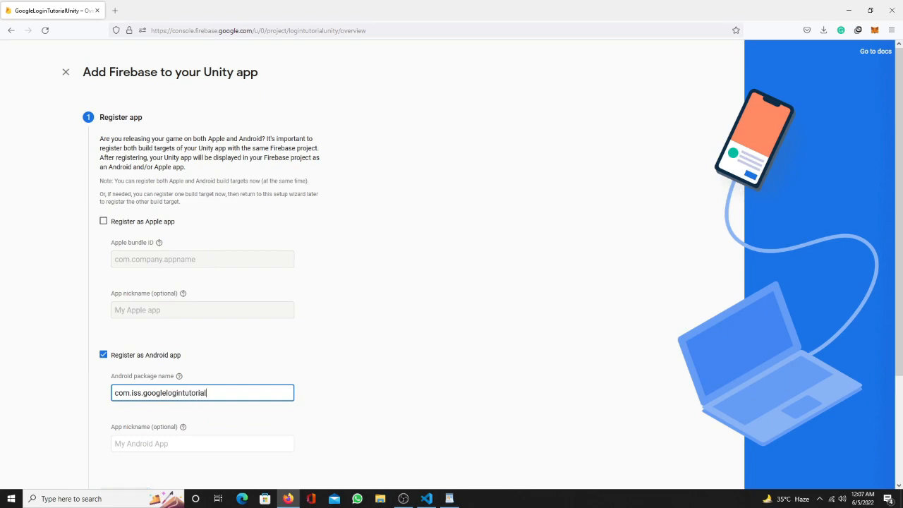
left_click(133, 449)
type("GLogin")
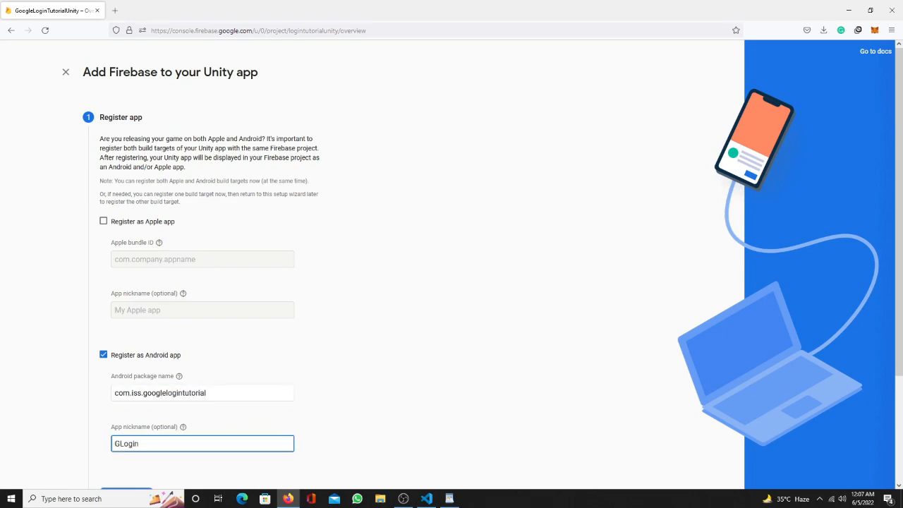
type("Tutorial")
scroll(141, 353, "down", 2)
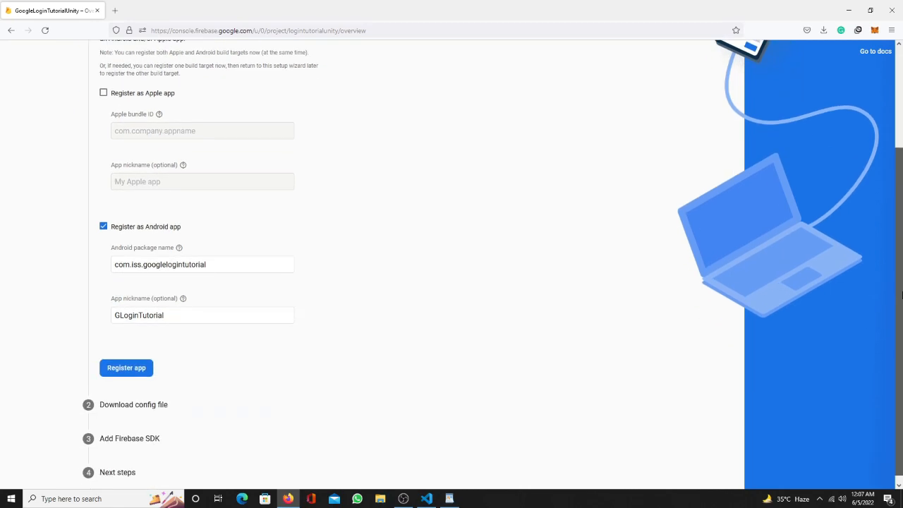
left_click(127, 362)
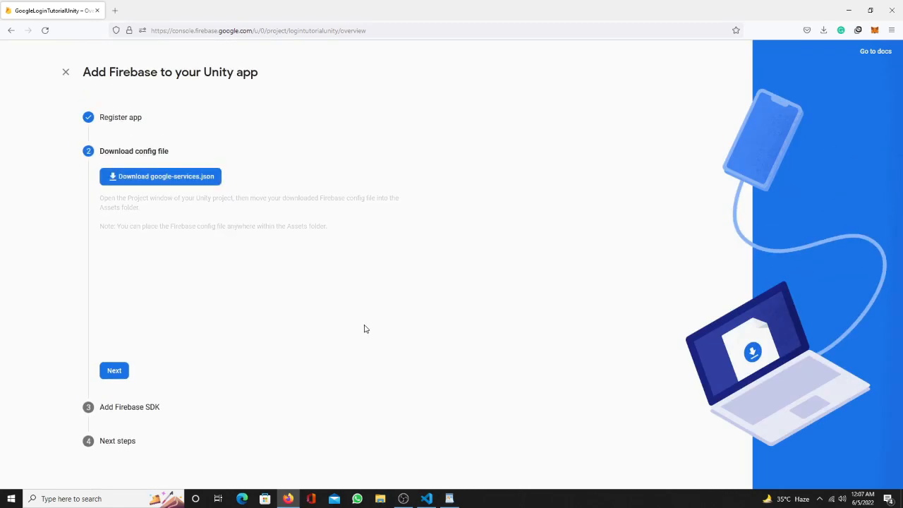
Step: Finish the Firebase setup wizard without downloading the config file or SDK, and continue to the console
left_click(115, 372)
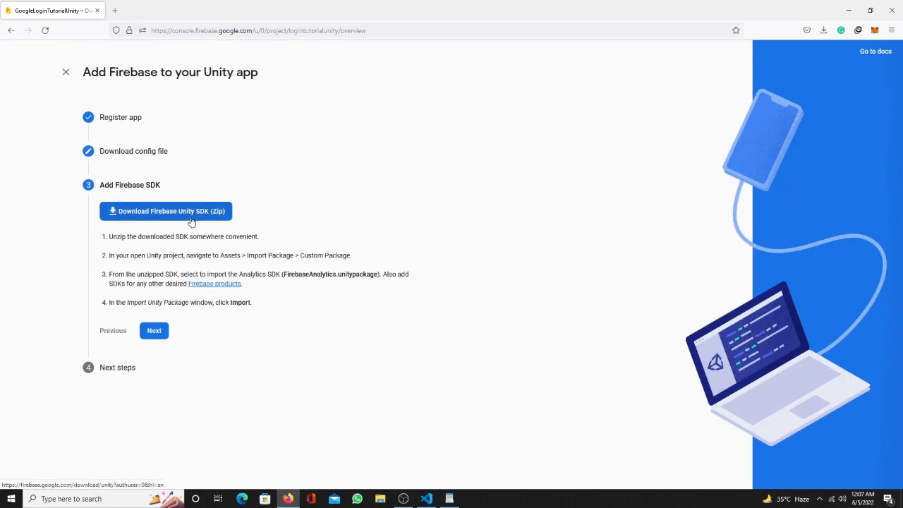
left_click(154, 330)
left_click(182, 332)
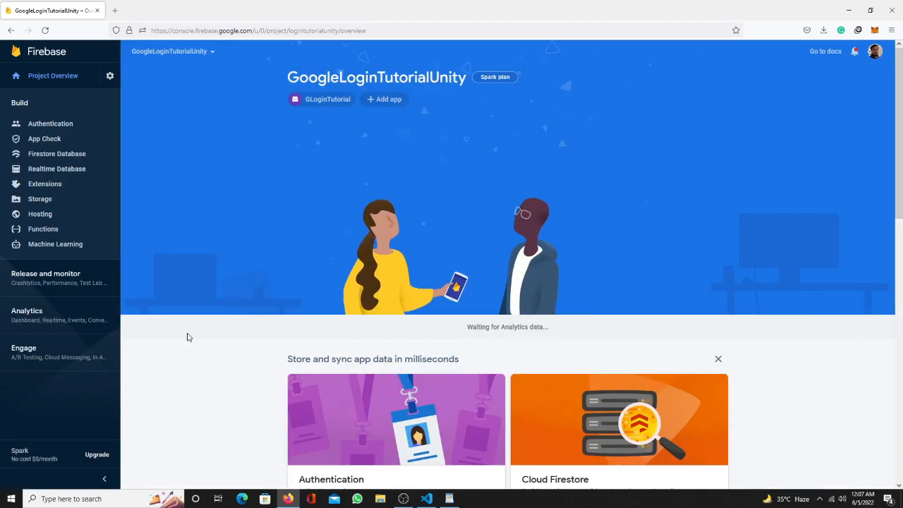
Step: Set up Authentication and enable the Google sign-in provider, choosing the account's e-mail as project support email
left_click(48, 124)
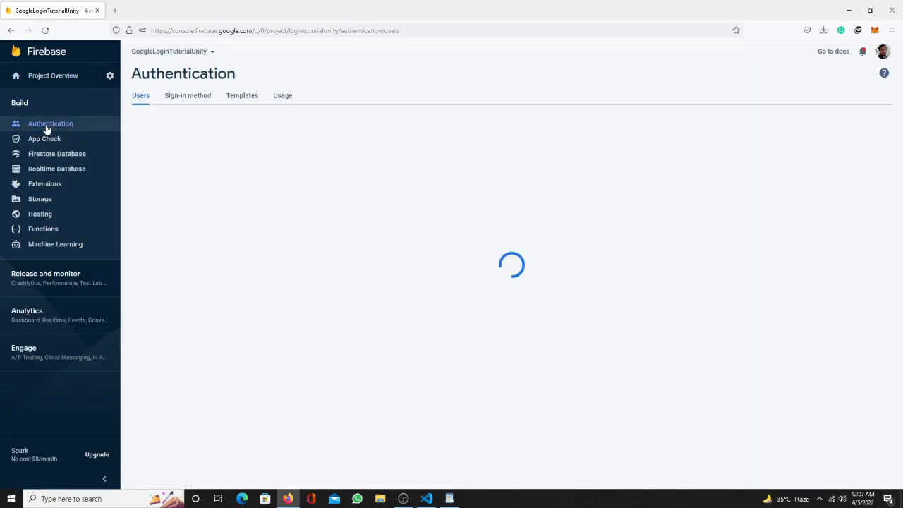
left_click(315, 184)
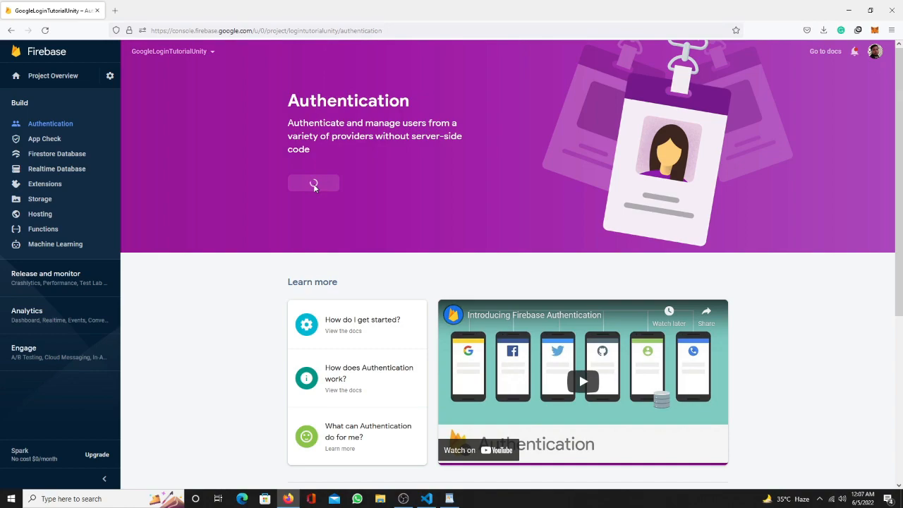
left_click(442, 222)
left_click(615, 190)
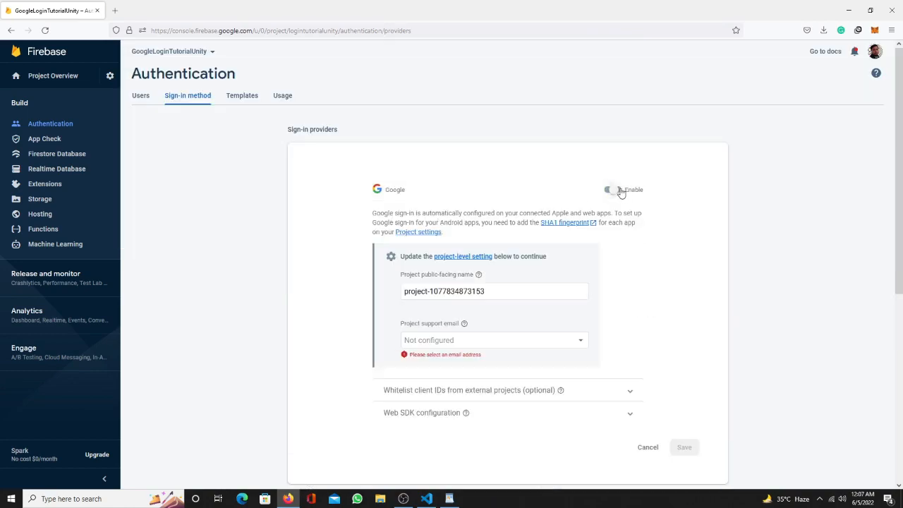
left_click(536, 347)
left_click(448, 342)
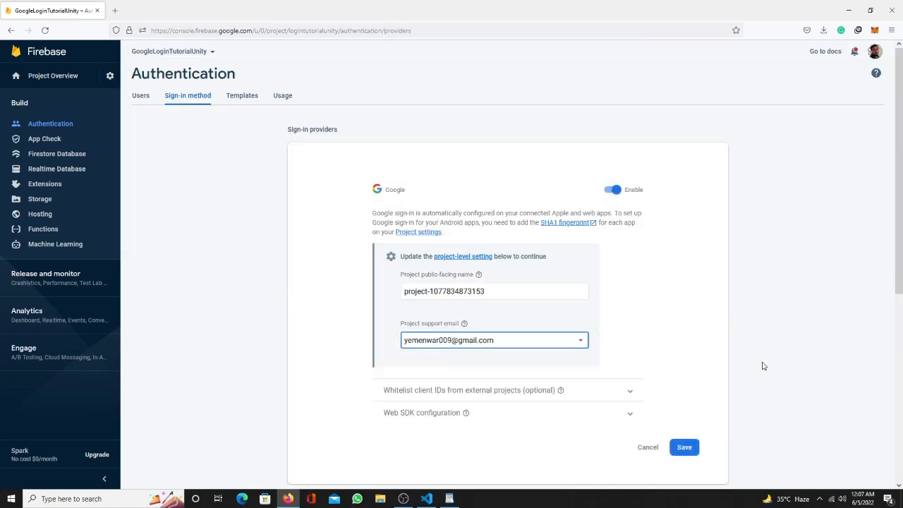
left_click(684, 449)
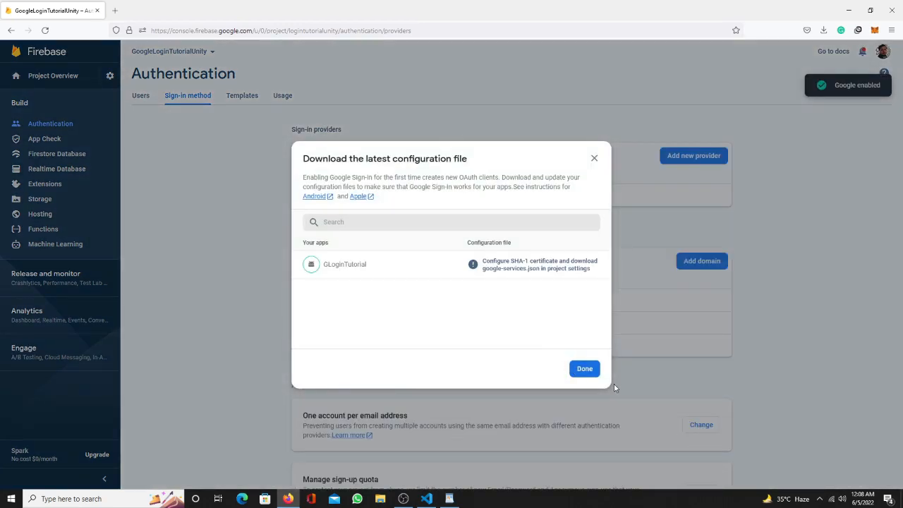
left_click(583, 367)
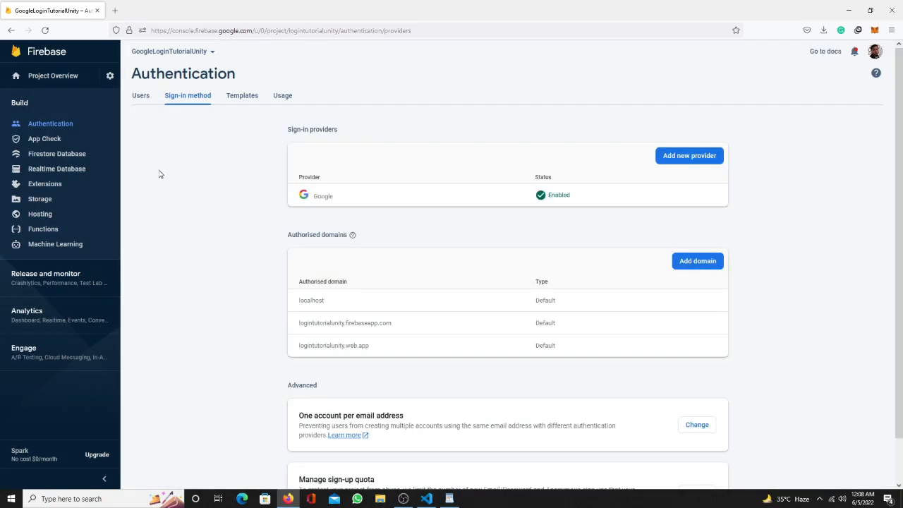
Step: Open the project settings and go to the GLoginTutorial app's SHA certificate fingerprints
left_click(113, 79)
left_click(153, 76)
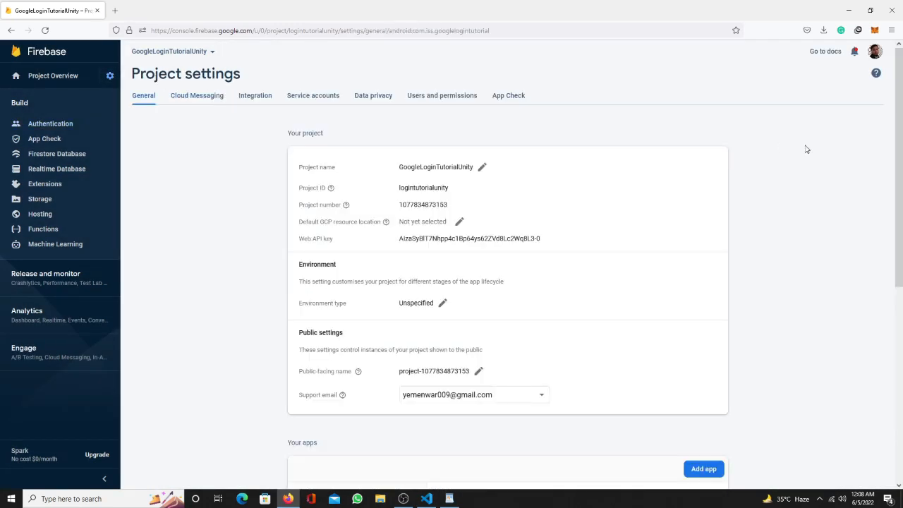
left_click_drag(899, 152, 901, 346)
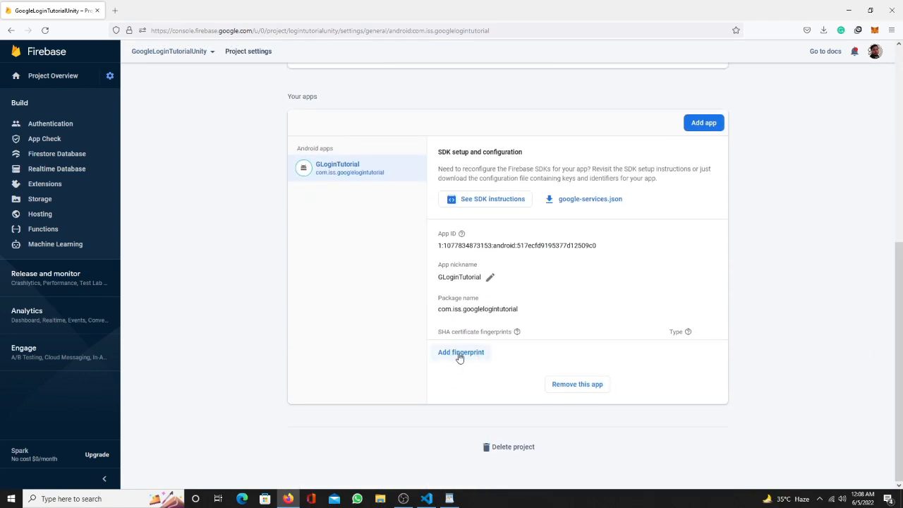
Step: Switch to Unity Hub and create a new 3D project named FirebaseGoogleLogin
left_click(848, 10)
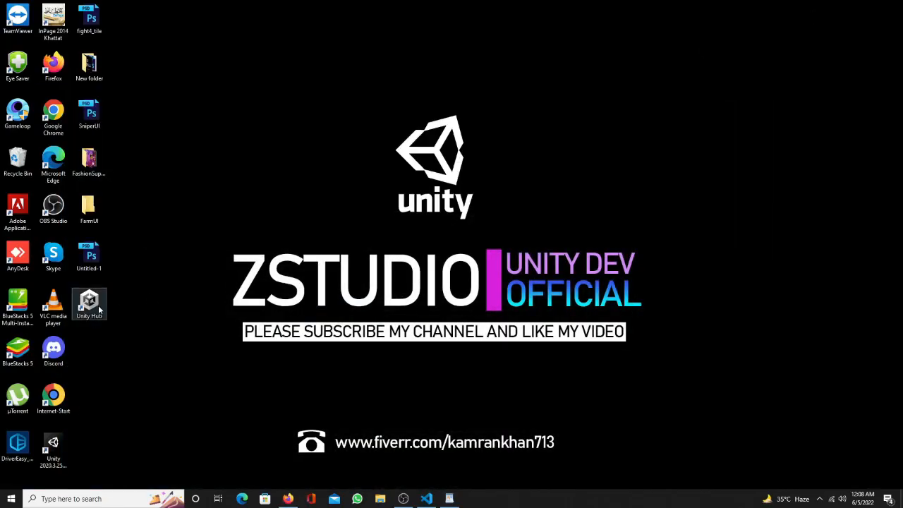
double_click(90, 304)
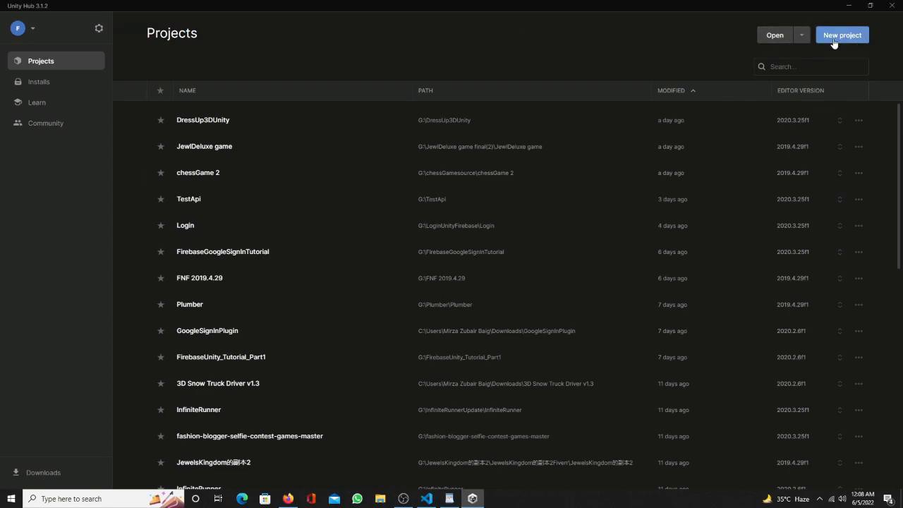
left_click(836, 38)
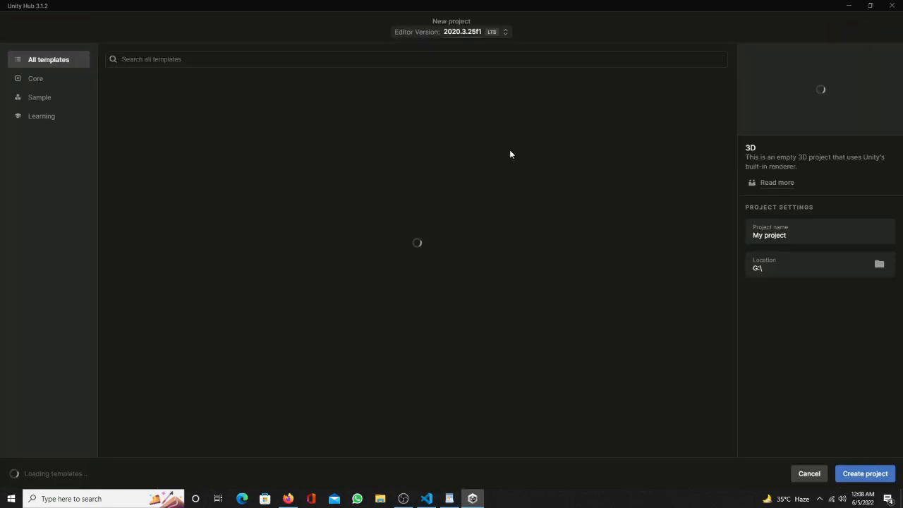
left_click(801, 236)
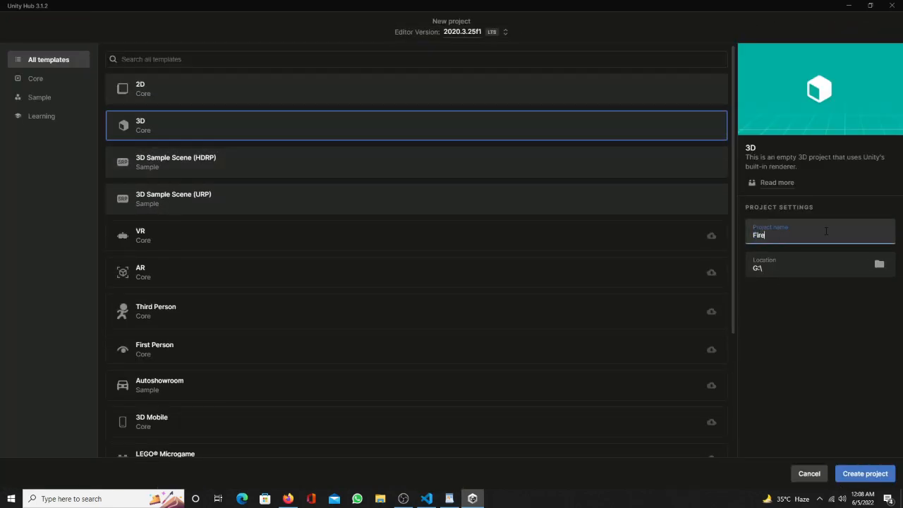
left_click(873, 475)
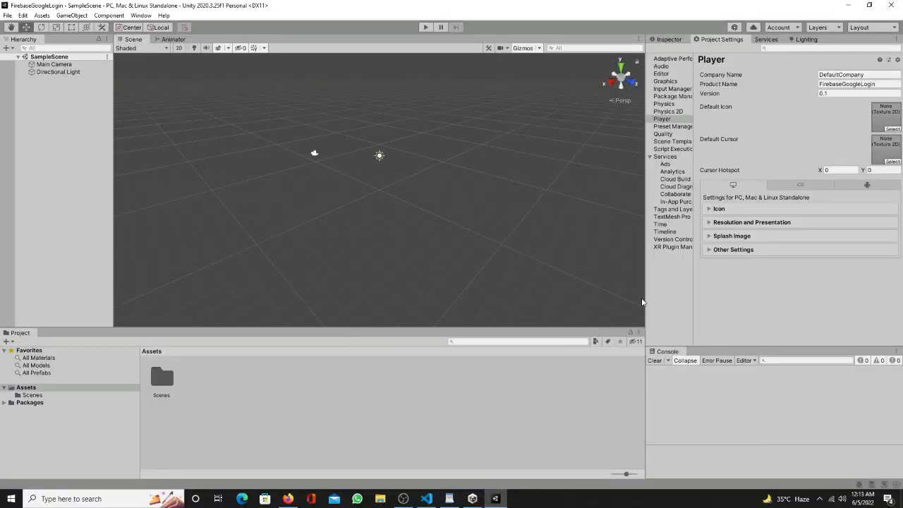
Step: Widen the settings area and switch the project's build platform to Android
left_click_drag(644, 301, 515, 299)
left_click(9, 15)
left_click(36, 130)
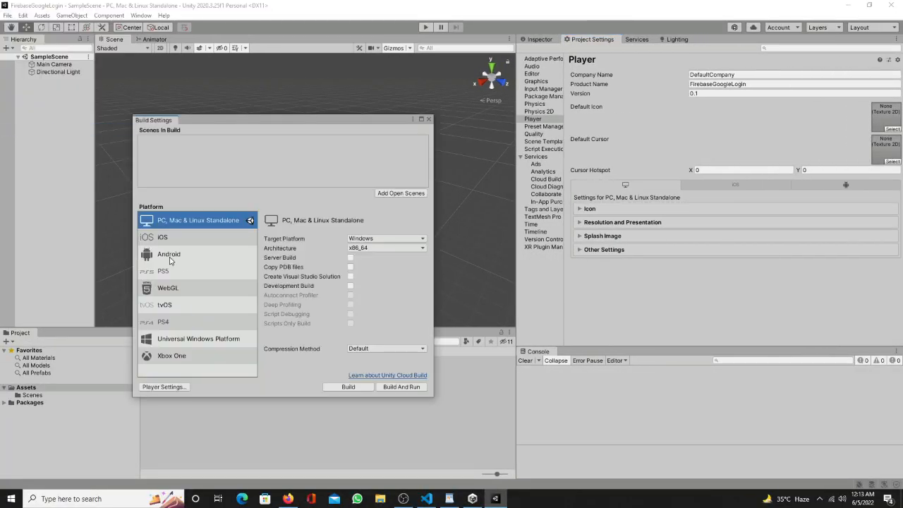
left_click(170, 255)
left_click(349, 388)
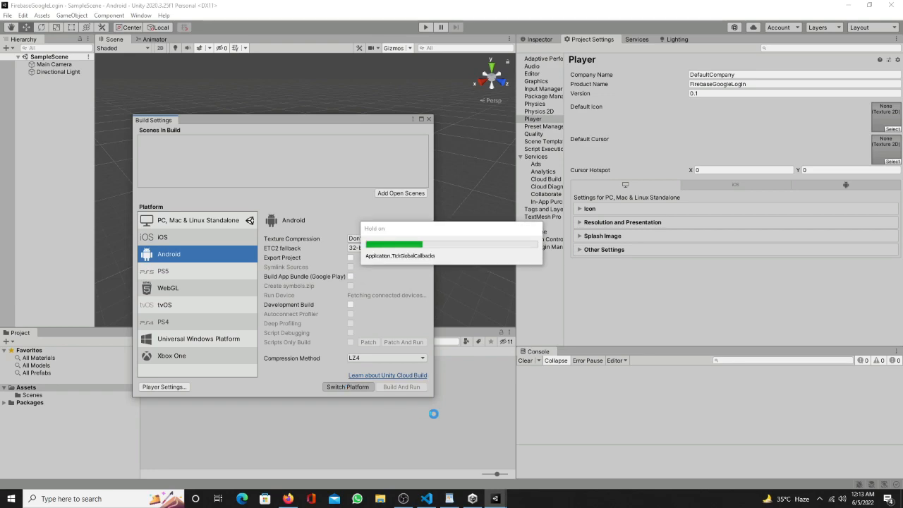
left_click(428, 119)
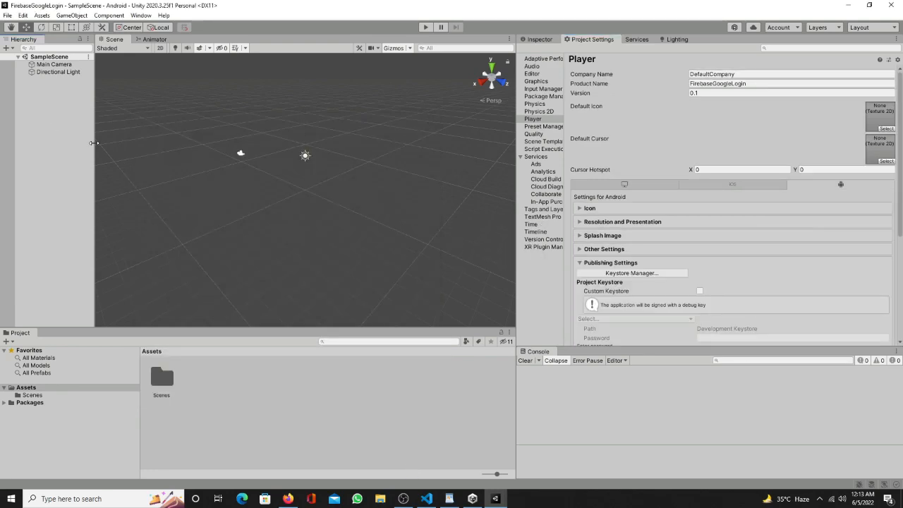
Step: Add a UI button to SampleScene and name it GoogleLoginButton
left_click_drag(92, 143, 157, 143)
right_click(56, 124)
mouse_move(106, 299)
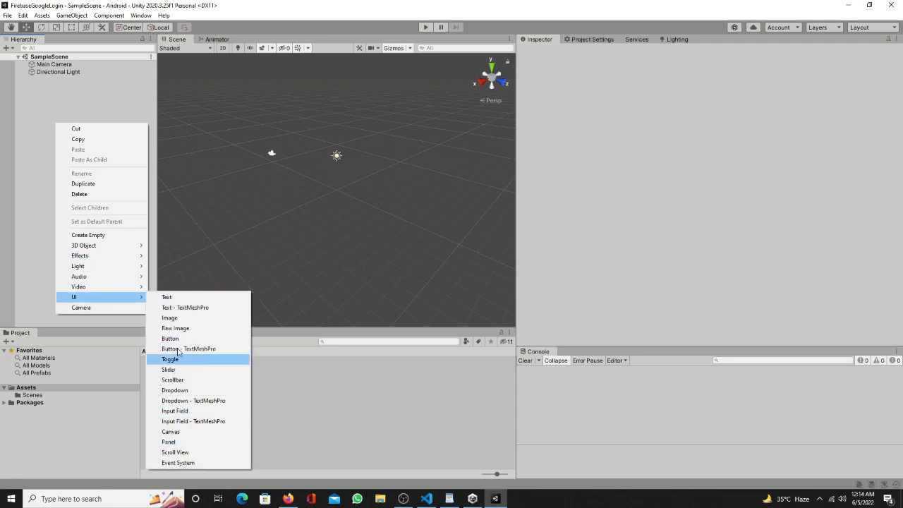
left_click(184, 349)
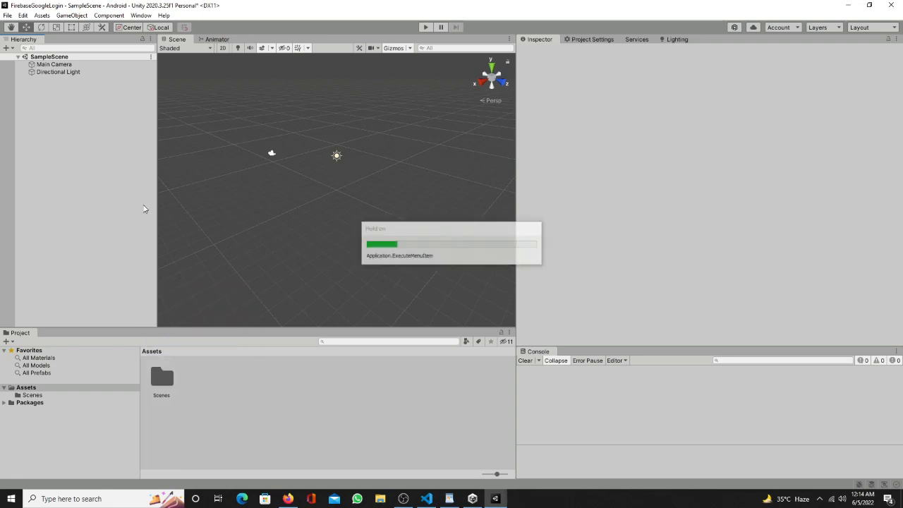
type("GoogleLoginButton")
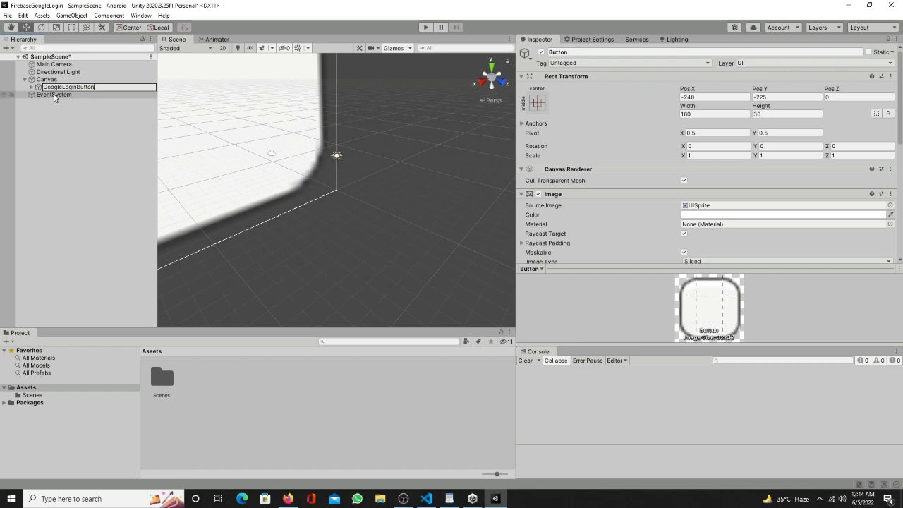
key("Return")
Step: Switch the scene to 2D view and centre GoogleLoginButton on the canvas with the middle-center anchor
double_click(95, 87)
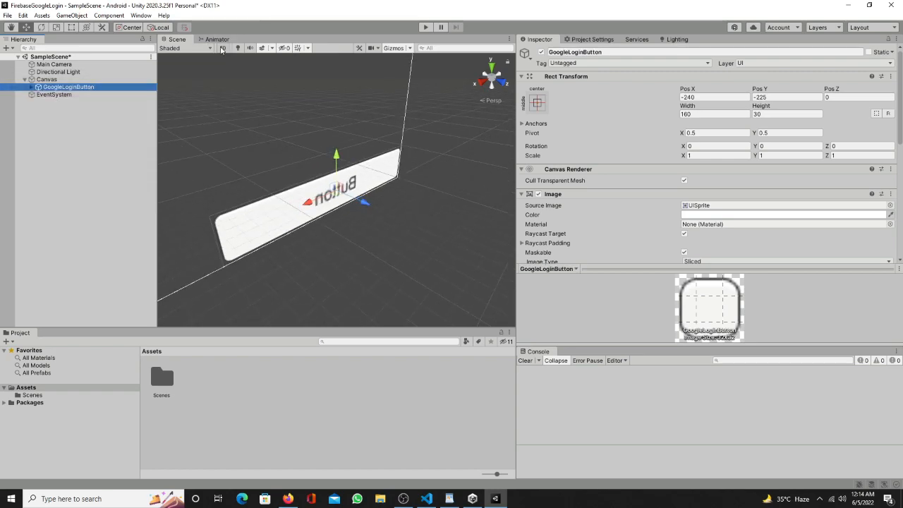
left_click(223, 48)
left_click(538, 105)
left_click(591, 197, "alt")
double_click(63, 87)
scroll(393, 219, "down", 2)
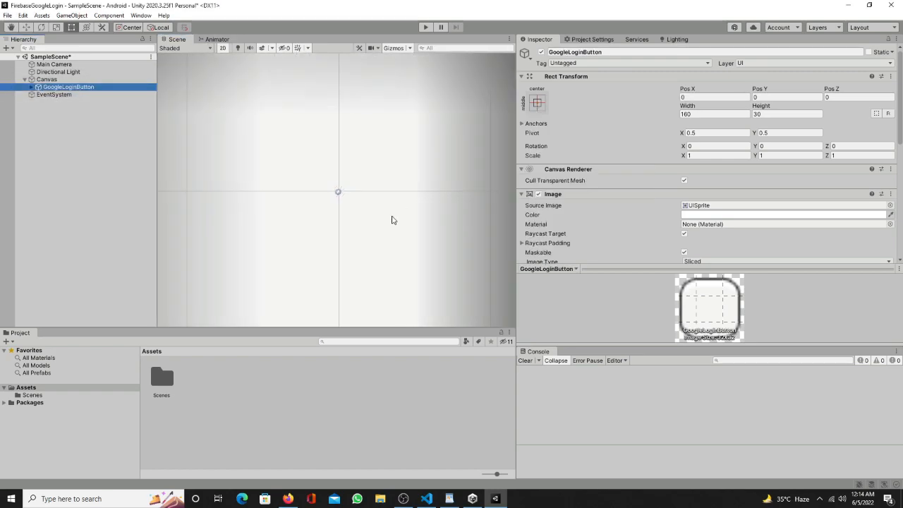
scroll(294, 159, "down", 4)
Step: Change the label of GoogleLoginButton to GOOGLE LOGIN
double_click(54, 89)
left_click(32, 88)
left_click(55, 95)
left_click(577, 225)
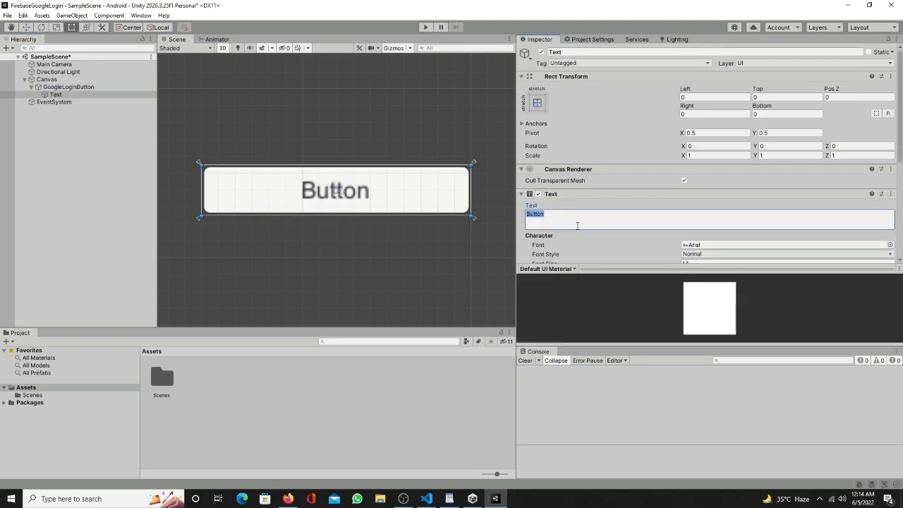
type("GOOGLE LOGIN")
left_click(67, 87)
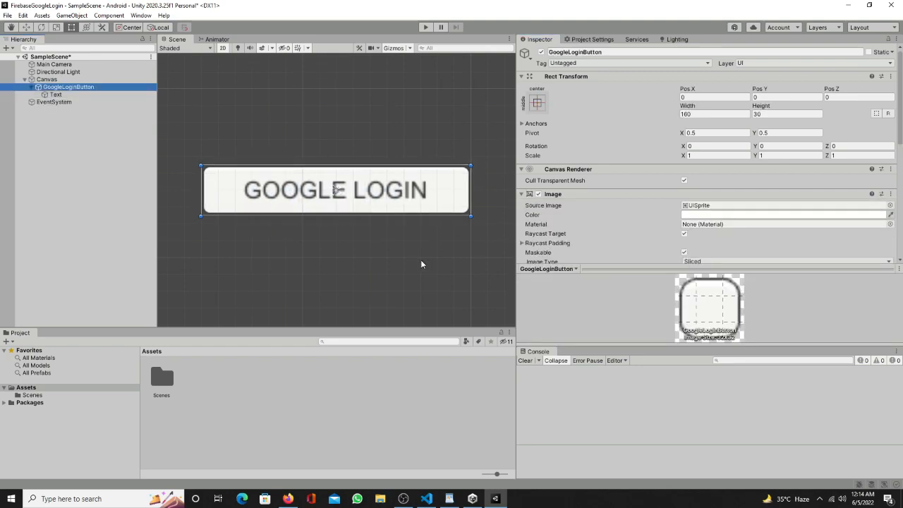
scroll(416, 257, "down", 2)
scroll(415, 260, "down", 3)
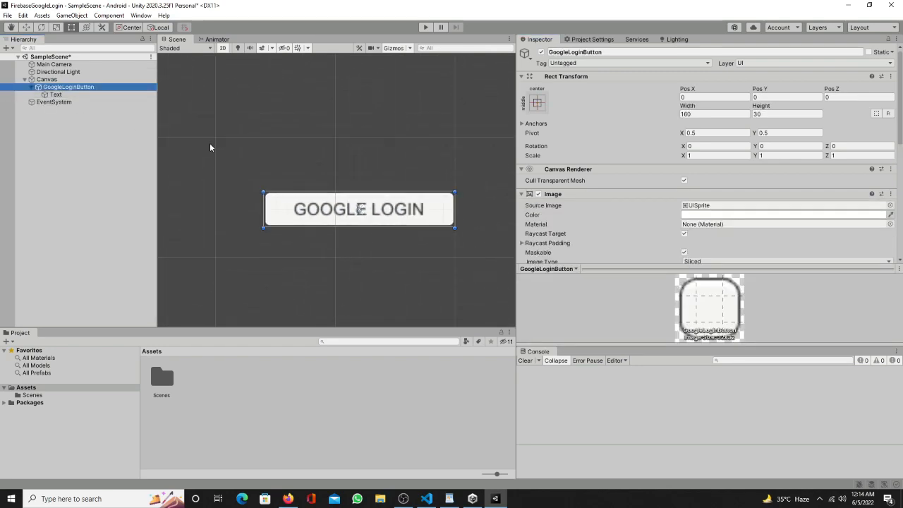
Step: Set the Canvas Scaler's UI scale mode to Scale With Screen Size
double_click(47, 79)
left_click(716, 253)
left_click(726, 271)
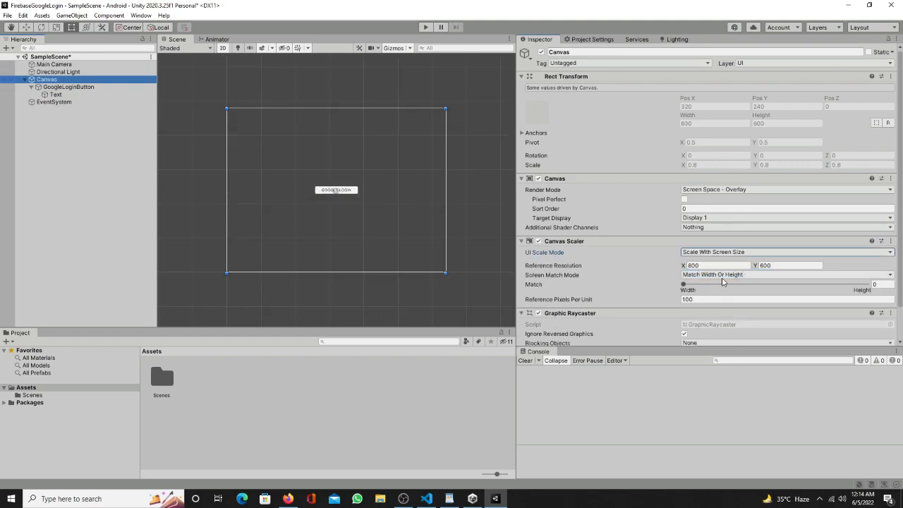
Step: Open the Game view and set its display to a portrait resolution
left_click(140, 15)
left_click(282, 166)
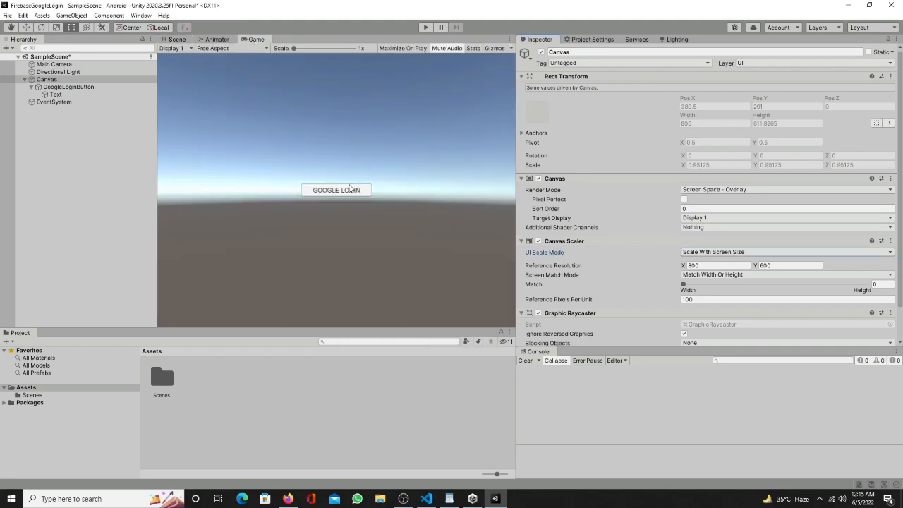
left_click(237, 49)
left_click(242, 122)
Step: Enlarge GoogleLoginButton in the Scene view to about 662 by 124 and centre it on the canvas
left_click(177, 40)
double_click(46, 79)
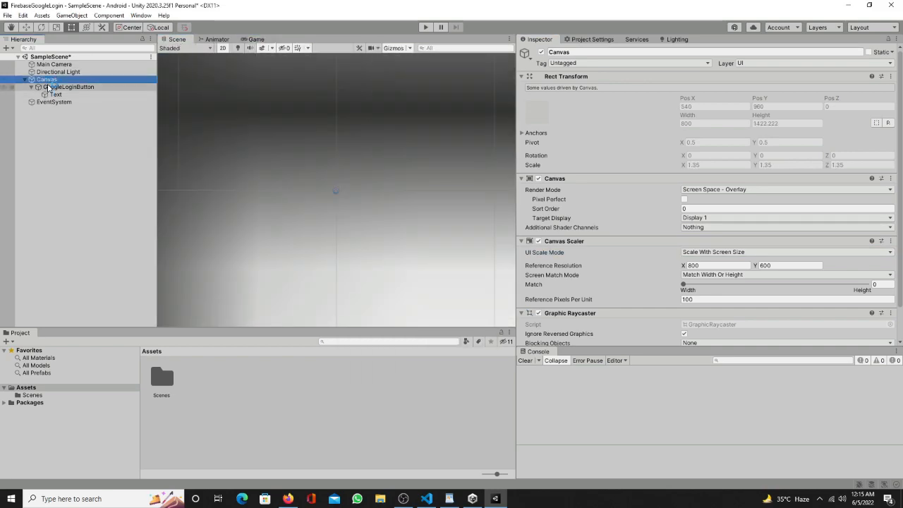
left_click(77, 88)
left_click_drag(350, 195, 282, 204)
left_click_drag(373, 205, 395, 209)
left_click(538, 103)
left_click(590, 200, "alt")
Step: Set the font size of the GoogleLoginButton label to 63
left_click(46, 97)
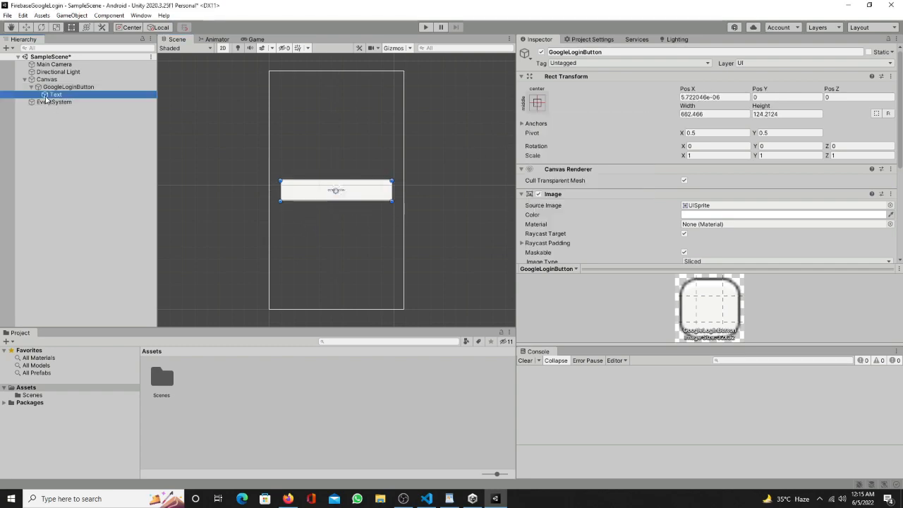
scroll(776, 213, "down", 5)
left_click(693, 95)
type("63")
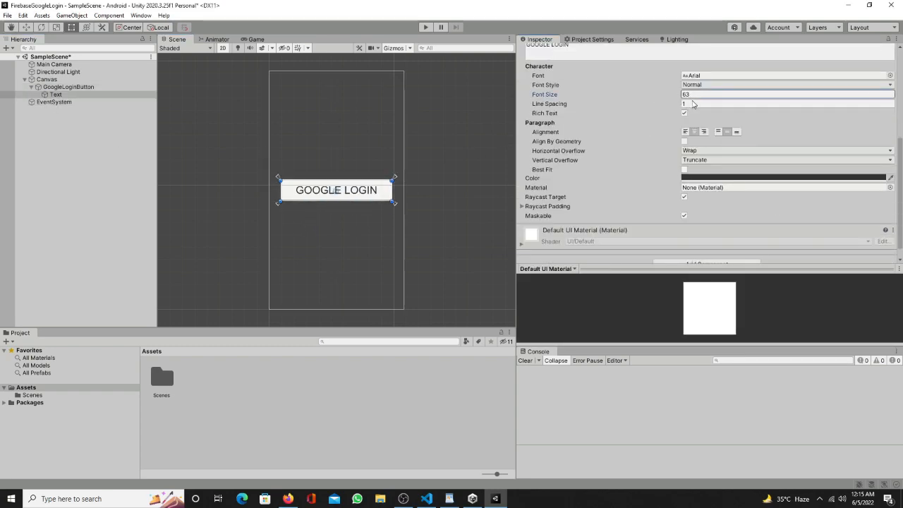
Step: Add a UI Panel named LoginPanel under the Canvas and make GoogleLoginButton its child
left_click(29, 87)
right_click(42, 79)
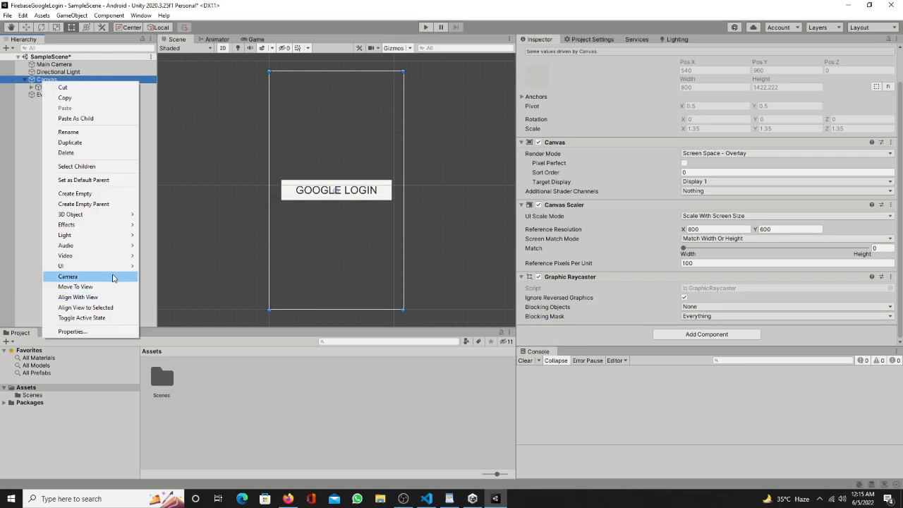
mouse_move(106, 269)
left_click(183, 412)
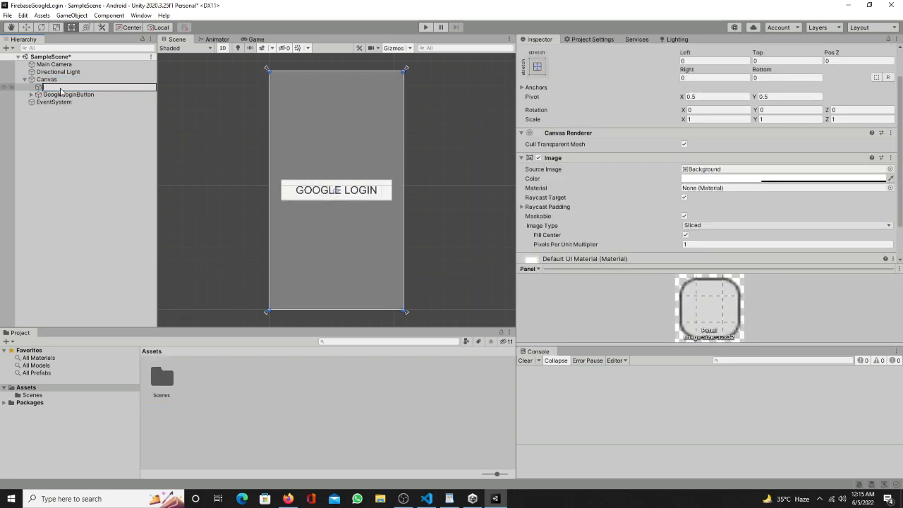
type("LoginPanel")
key("Return")
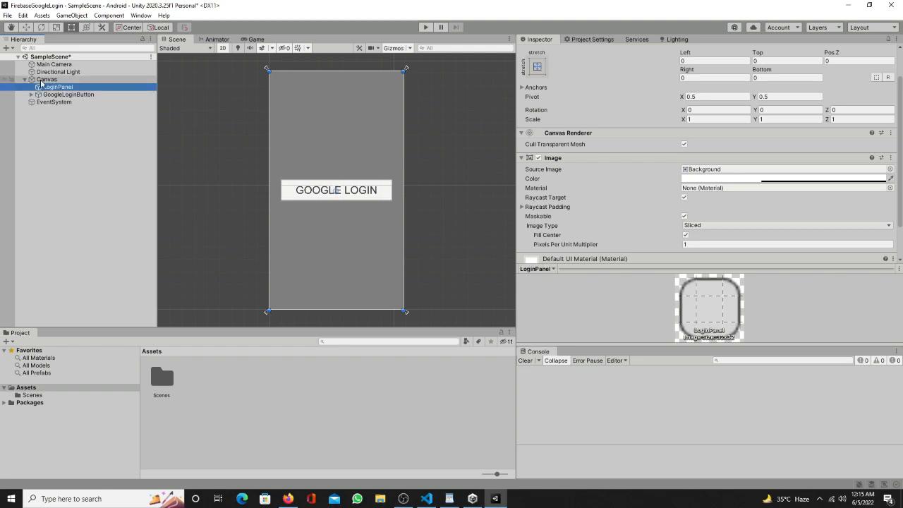
left_click_drag(68, 95, 69, 88)
Step: Duplicate LoginPanel and rename the copy ProfilePanel
left_click(32, 87)
right_click(57, 87)
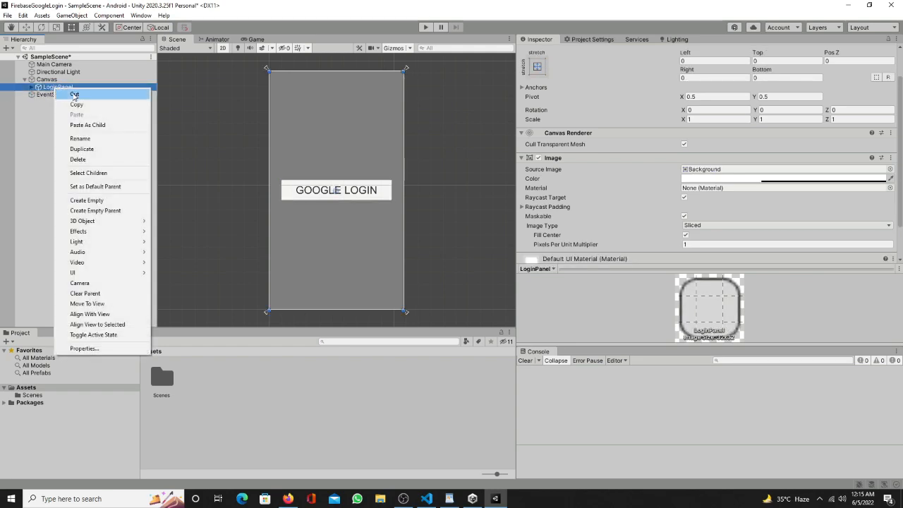
left_click(77, 149)
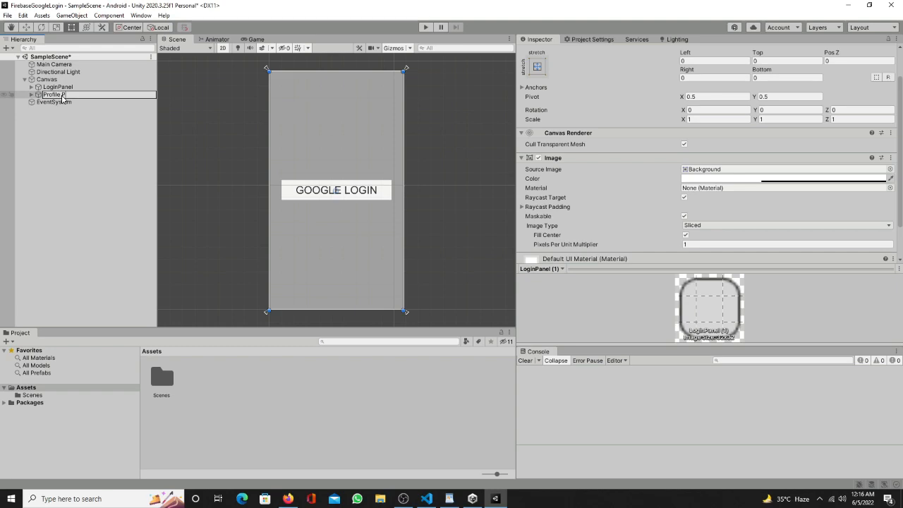
key("Return")
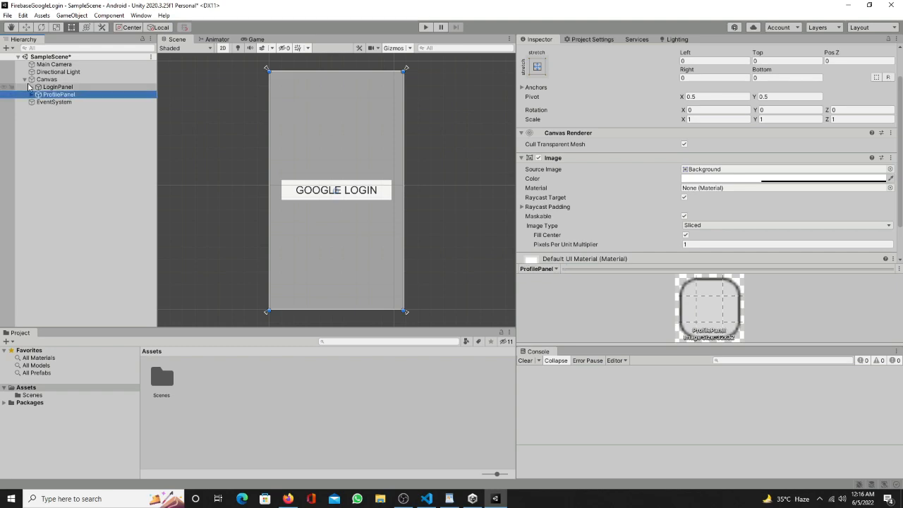
Step: Expand both panels in the Hierarchy and deactivate LoginPanel
left_click(31, 88)
left_click(31, 102)
left_click(60, 110)
left_click(60, 87)
scroll(552, 75, "up", 1)
left_click(541, 51)
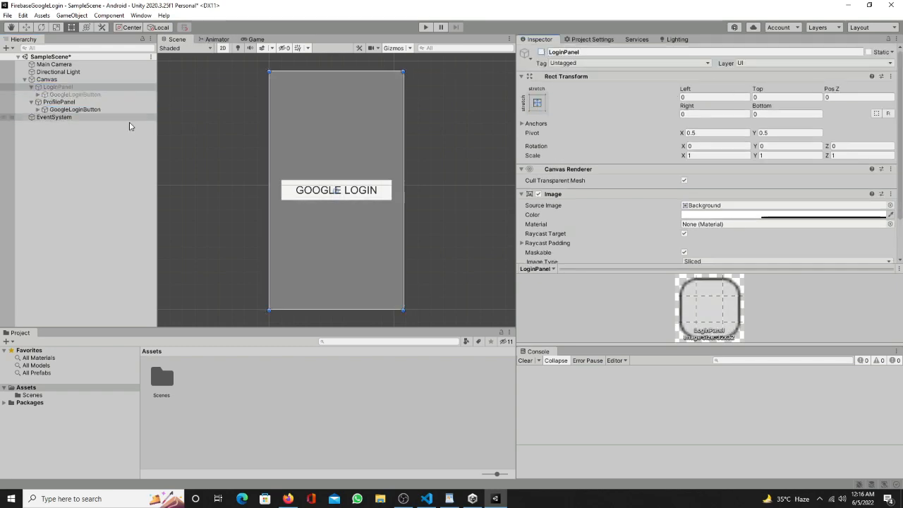
Step: Anchor ProfilePanel's GoogleLoginButton to the bottom centre and raise it to about Pos Y 175
left_click(75, 109)
left_click(536, 102)
left_click(589, 217, "alt")
left_click(26, 27)
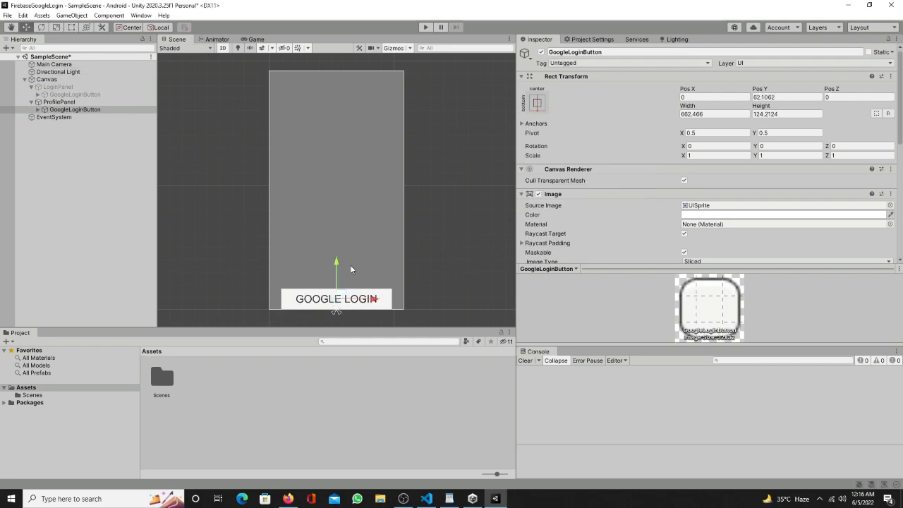
left_click_drag(337, 265, 337, 246)
Step: Change the label of ProfilePanel's button to LOGOUT and rename the button LogOutButton
left_click(38, 109)
left_click(62, 117)
left_click(645, 221)
type("LOGOUT")
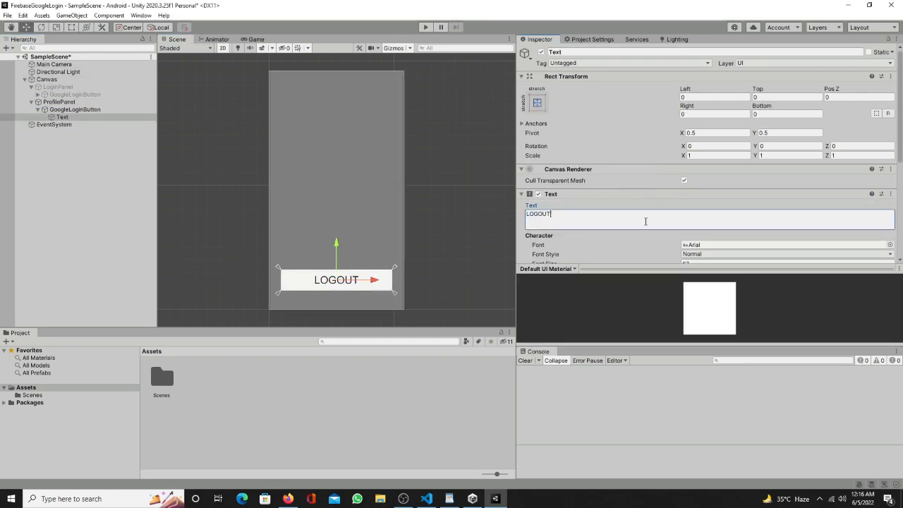
left_click(89, 110)
left_click(90, 111)
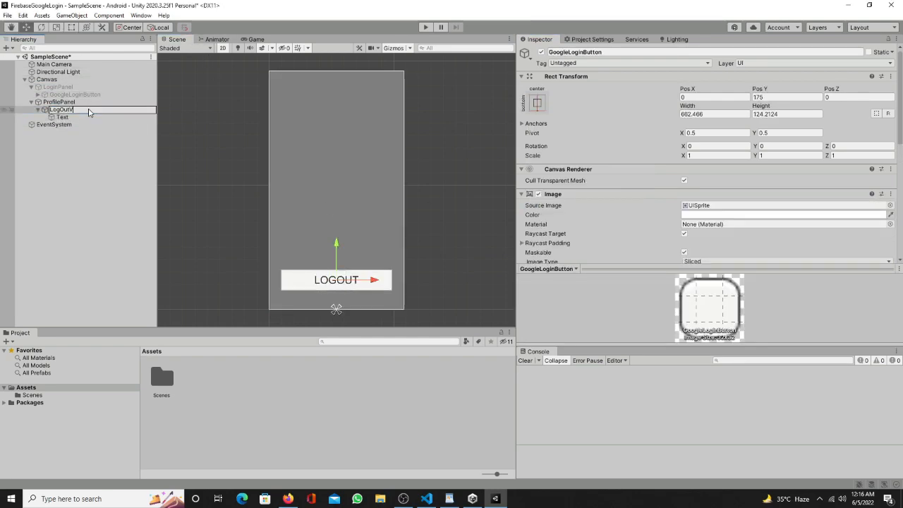
type("LogOutButton")
key("Return")
Step: Add a UI Text to ProfilePanel and enlarge its box to about 571 by 95 near the panel's middle
left_click(60, 102)
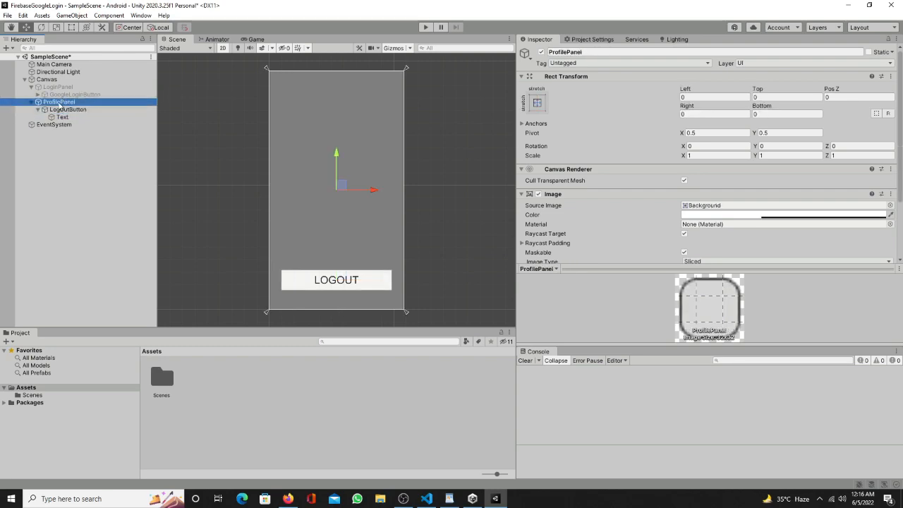
right_click(61, 102)
mouse_move(113, 290)
left_click(173, 289)
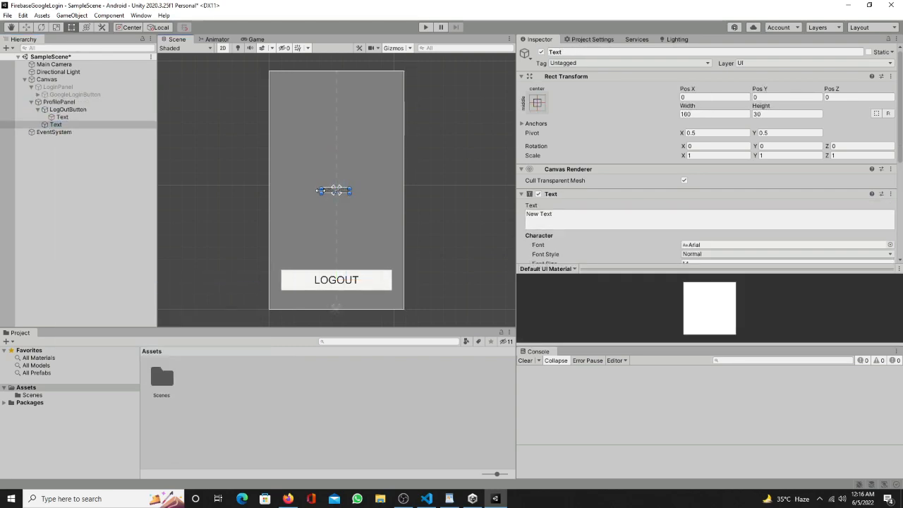
left_click_drag(321, 190, 290, 190)
mouse_move(350, 190)
left_mouse_down()
mouse_move(388, 191)
mouse_move(342, 177)
left_mouse_up()
Step: Set the new text to "NAME :" with font size 46 and vertically centred alignment
left_click(563, 216)
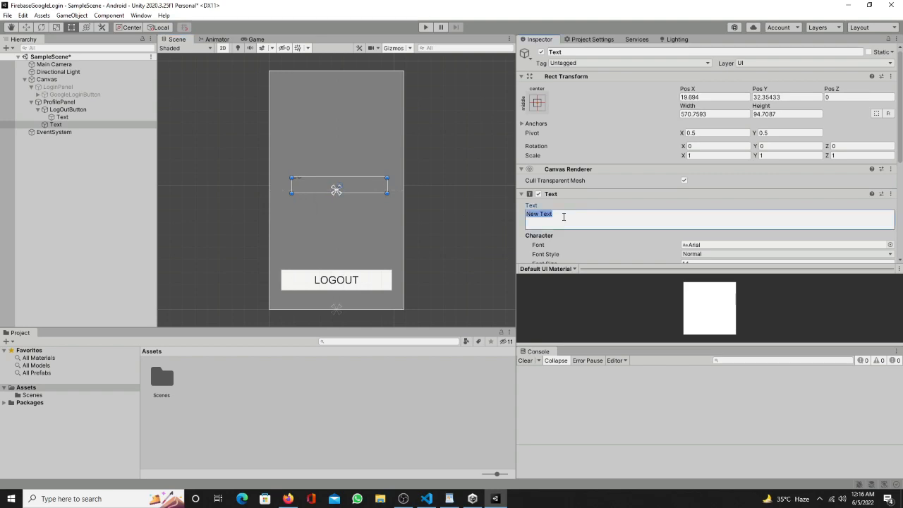
scroll(670, 224, "down", 2)
left_click_drag(663, 227, 679, 229)
left_click(727, 262)
scroll(687, 205, "down", 2)
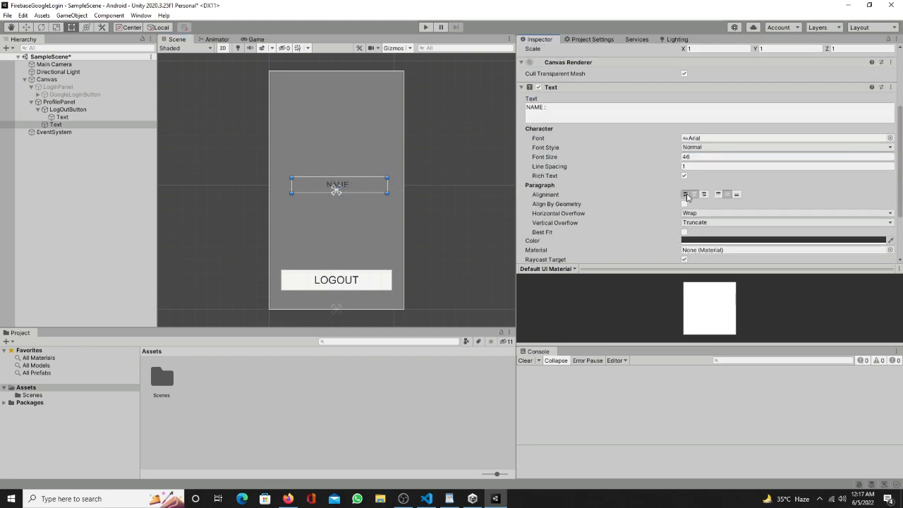
Step: Narrow the left-aligned "NAME :" text box to fit its label, make it Bold and shift it slightly left
left_click_drag(387, 184, 323, 186)
left_click(782, 147)
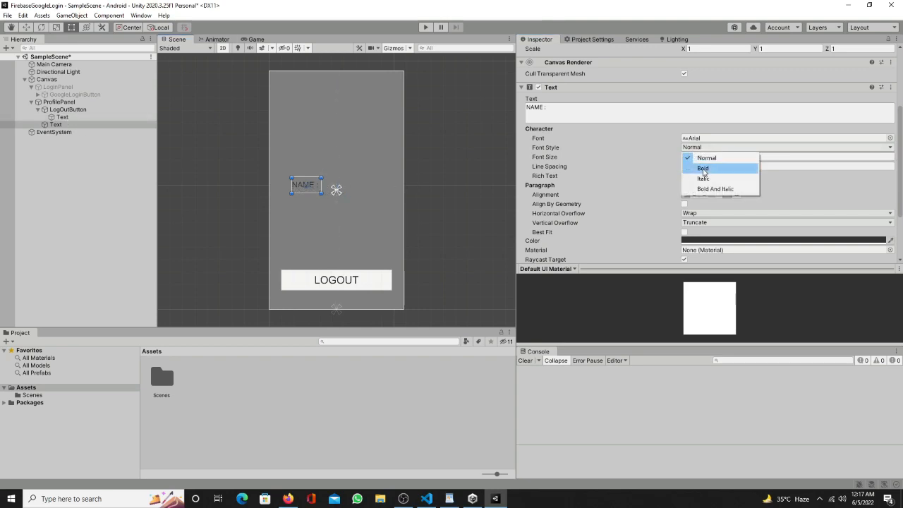
left_click(705, 168)
key("w")
Step: Duplicate the "NAME :" text, place the copy beside it on the right and widen the copy's box
left_click(71, 125)
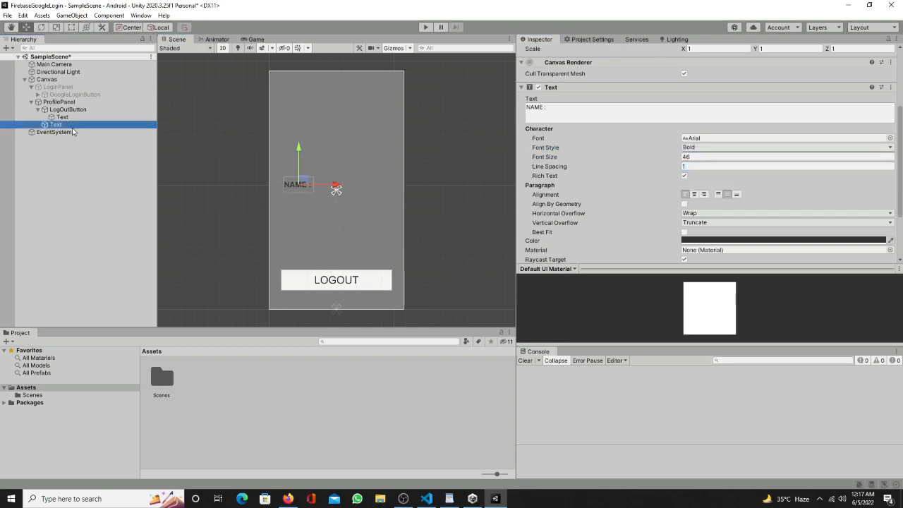
key("ctrl+d")
left_click_drag(332, 185, 368, 185)
left_click(72, 27)
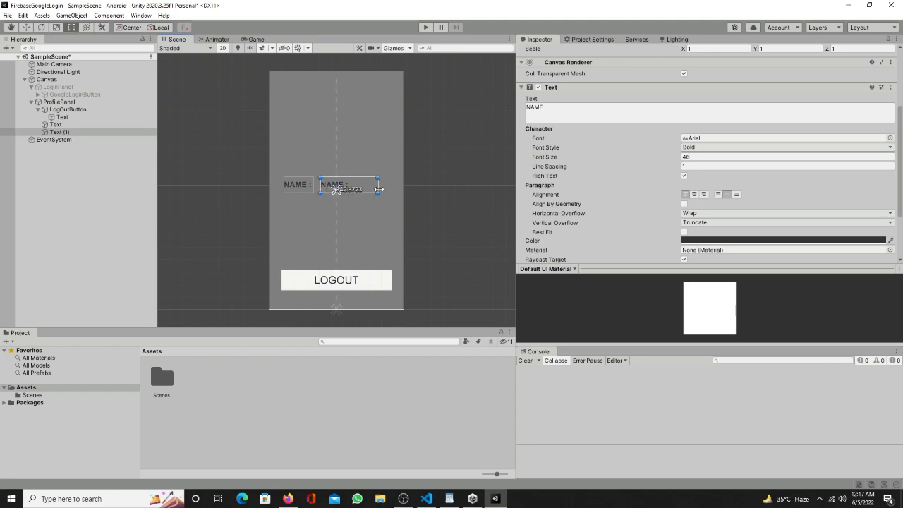
Step: Rename the "NAME :" title text NameTxt and its wider copy Name
left_click(59, 125)
left_click(61, 127)
type("Na")
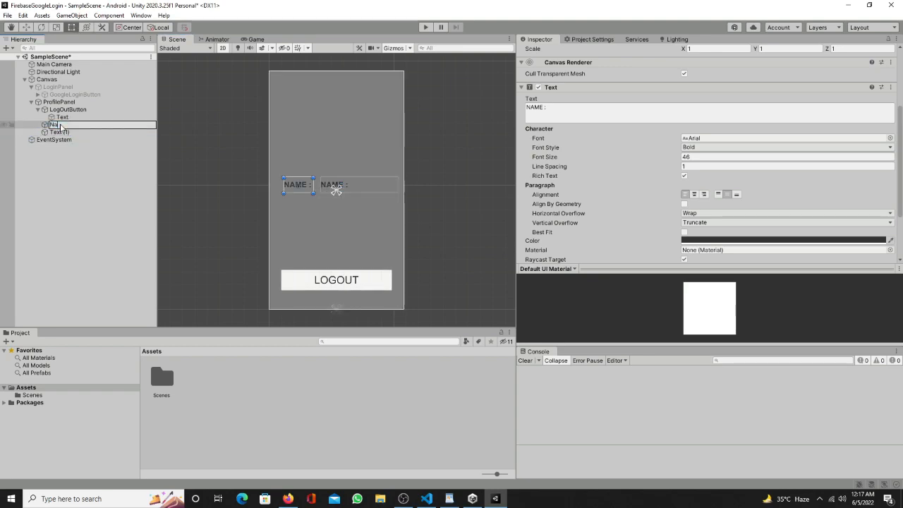
type("meTxt")
key("Return")
left_click(63, 132)
key("F2")
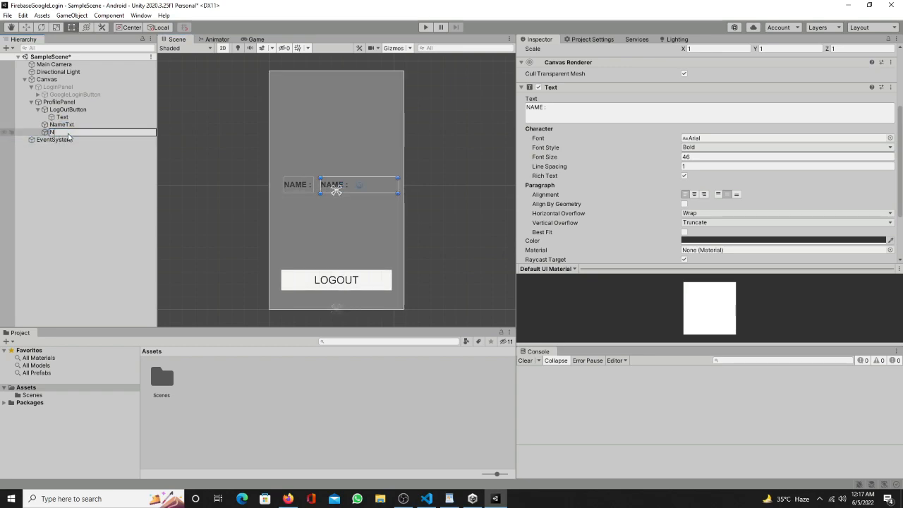
Step: Extend the two text names to NameTitle_Txt and Name_Txt
left_click(64, 125)
key("F2")
left_click(66, 125)
type("Title_")
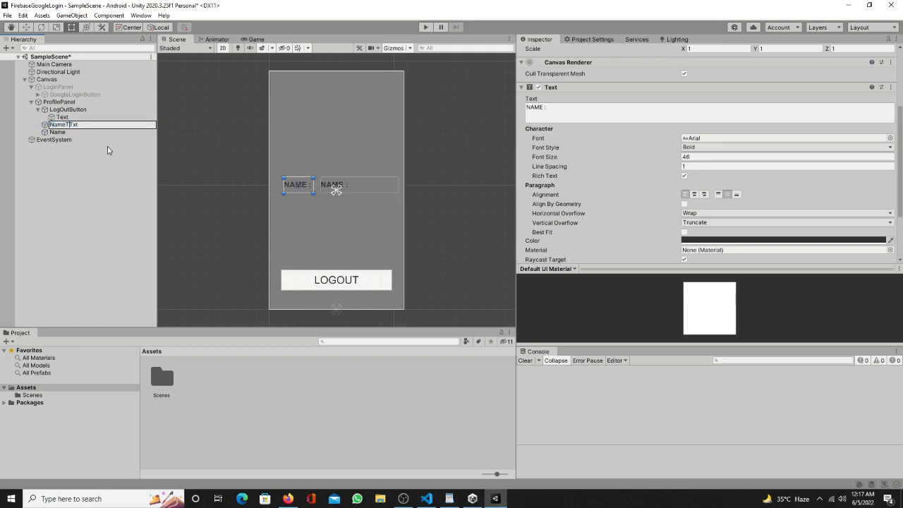
left_click(78, 131)
key("F2")
type("_T")
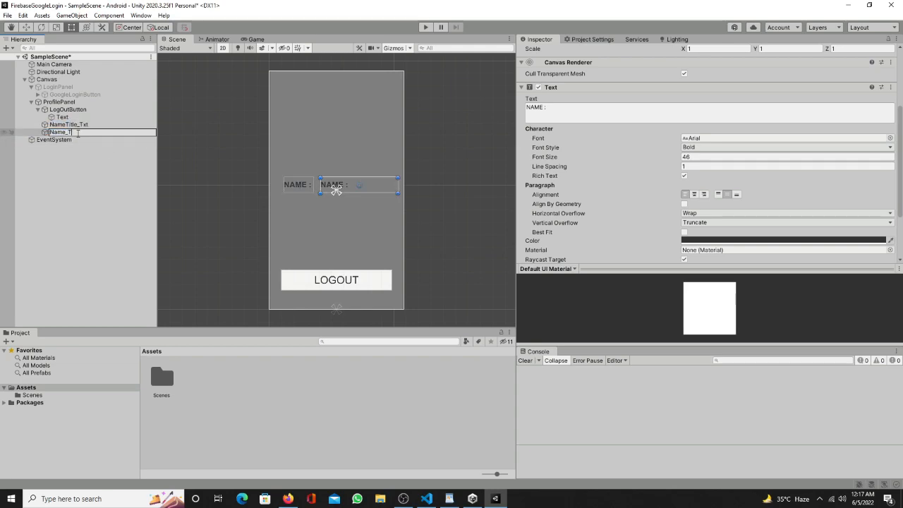
type("xt")
key("Return")
Step: Duplicate NameTitle_Txt and Name_Txt together and move the copies down to form a second row
left_click(67, 126, "ctrl")
right_click(66, 127)
left_click(94, 188)
left_click(26, 28)
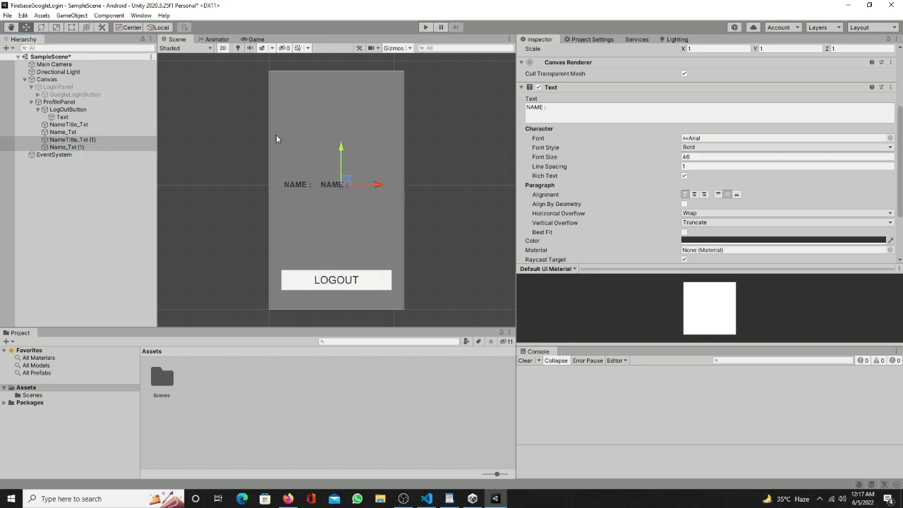
left_click_drag(340, 162, 340, 167)
Step: Set Name_Txt's text to "DUMMY NAME" and the duplicated title's text to "EMAIL :"
left_click(63, 132)
left_click(565, 115)
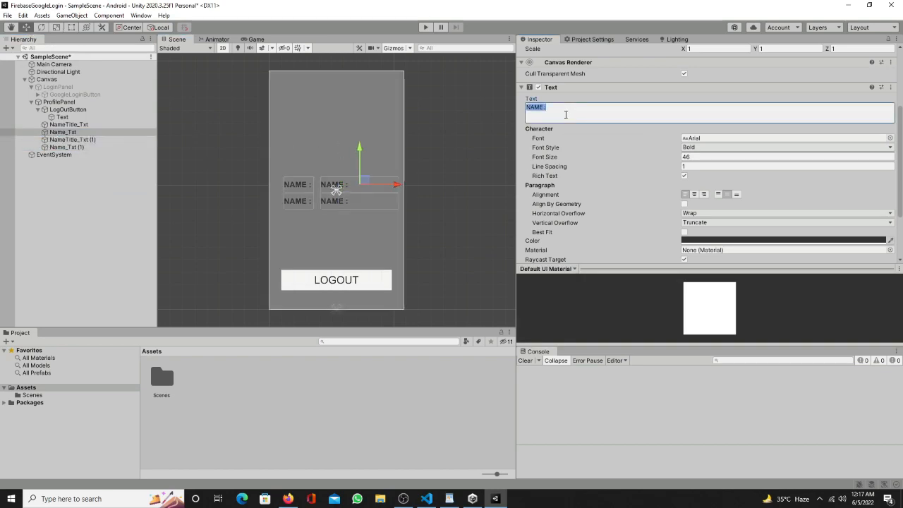
left_click(67, 140)
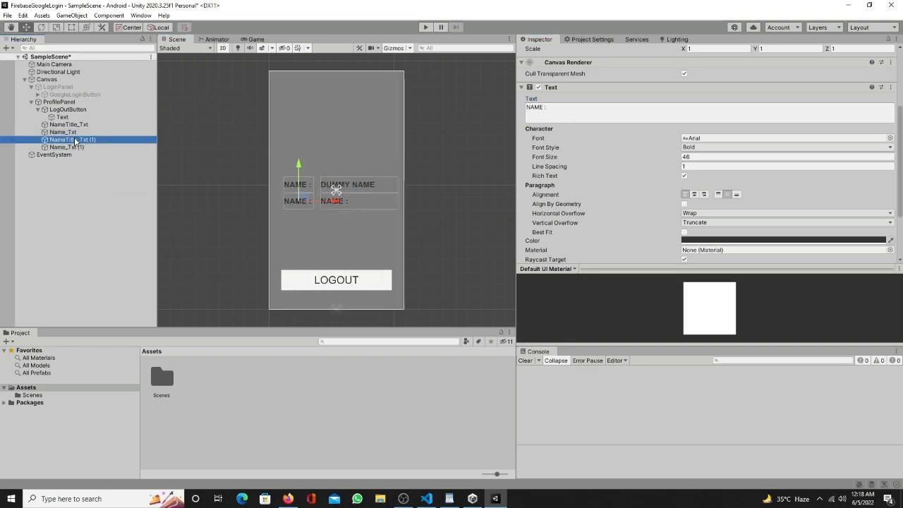
left_click(571, 115)
type("EMAIL")
Step: Set the text of the duplicated value field, Name_Txt (1), to "DUMMY EMAIL"
left_click(67, 147)
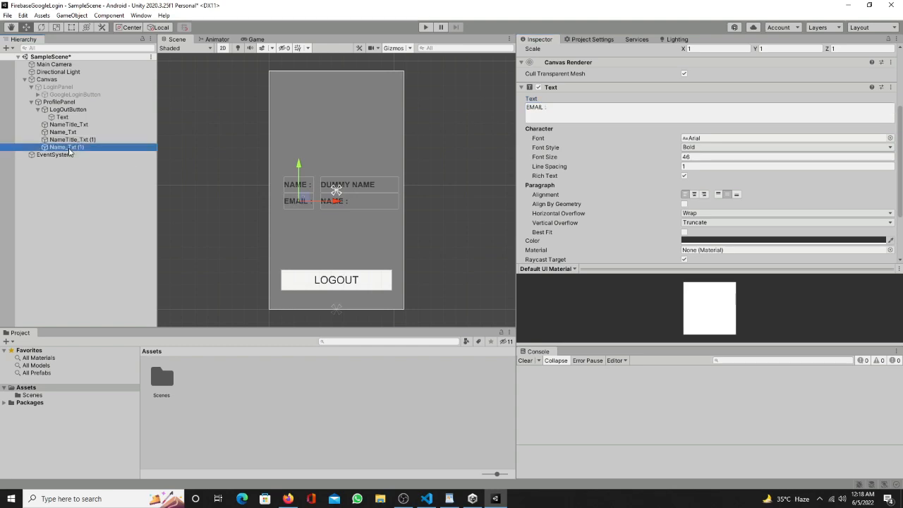
left_click(575, 113)
type("DUMMY EMAIL")
Step: Rename NameTitle_Txt (1) as EmailTitle_Txt
left_click(67, 139)
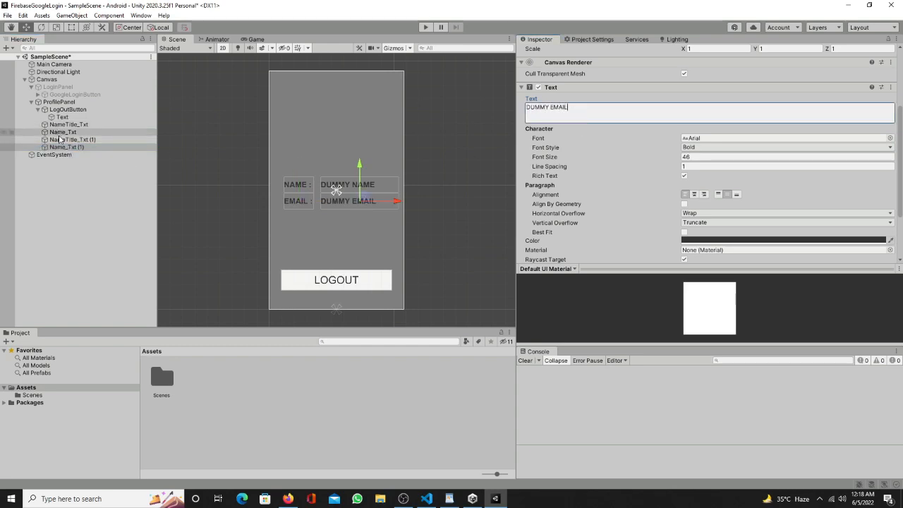
left_click(66, 140)
type("E")
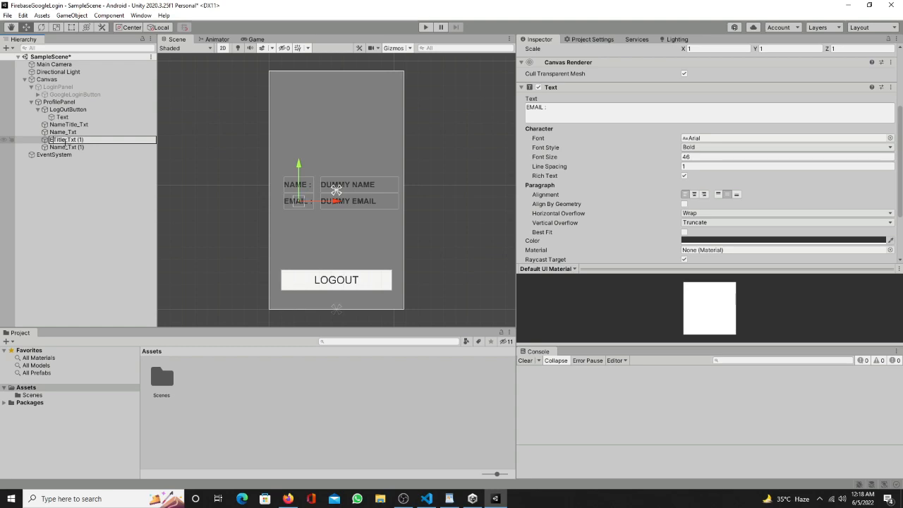
key("Return")
left_click(102, 141)
left_click(102, 141)
key("BackSpace")
key("BackSpace")
key("BackSpace")
key("BackSpace")
key("Return")
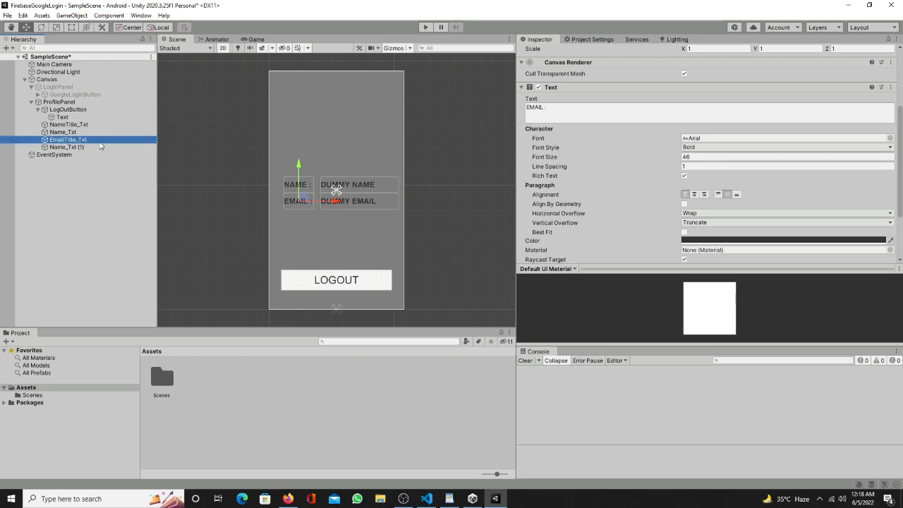
Step: Rename Name_Txt (1) as Email_Txt
left_click(99, 148)
left_click(99, 148)
key("BackSpace")
key("BackSpace")
key("BackSpace")
key("BackSpace")
type("E")
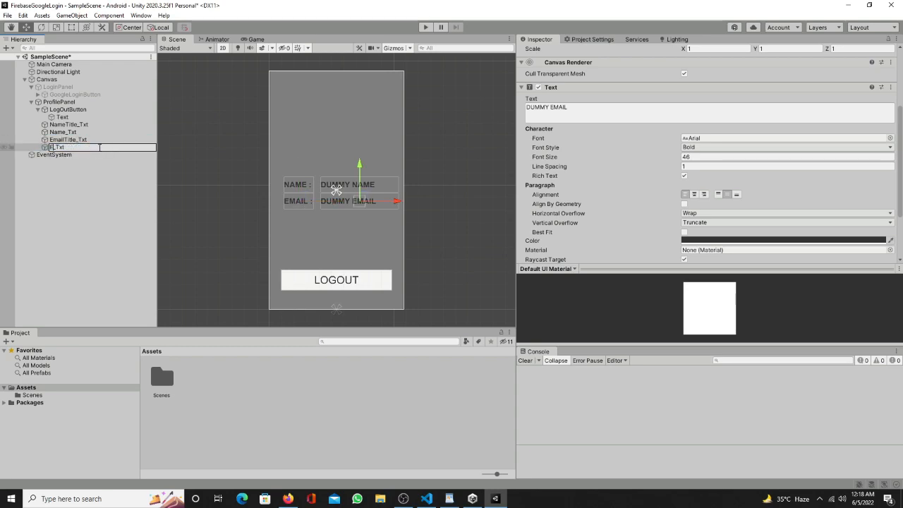
type("mail")
key("Return")
Step: Move the four name and email texts up together on ProfilePanel and centre their text horizontally
left_click(99, 125, "shift")
left_click_drag(342, 157, 344, 133)
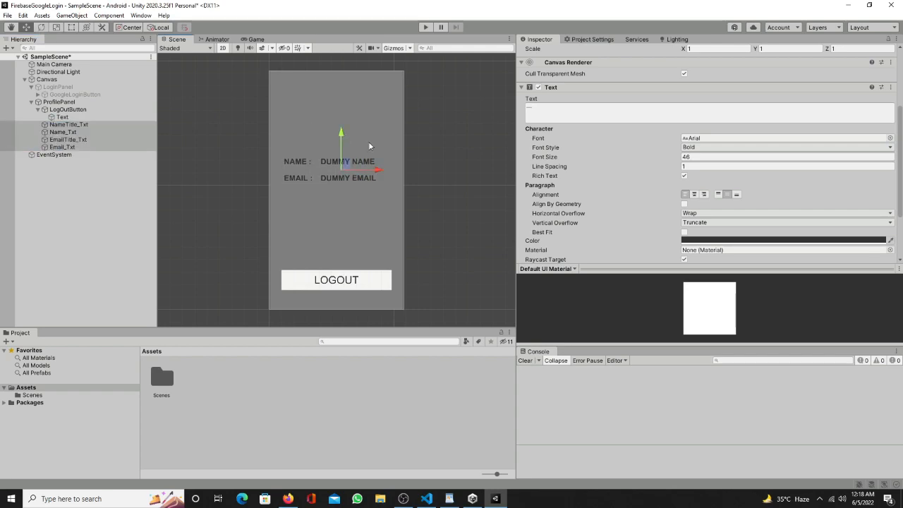
left_click(694, 194)
key("t")
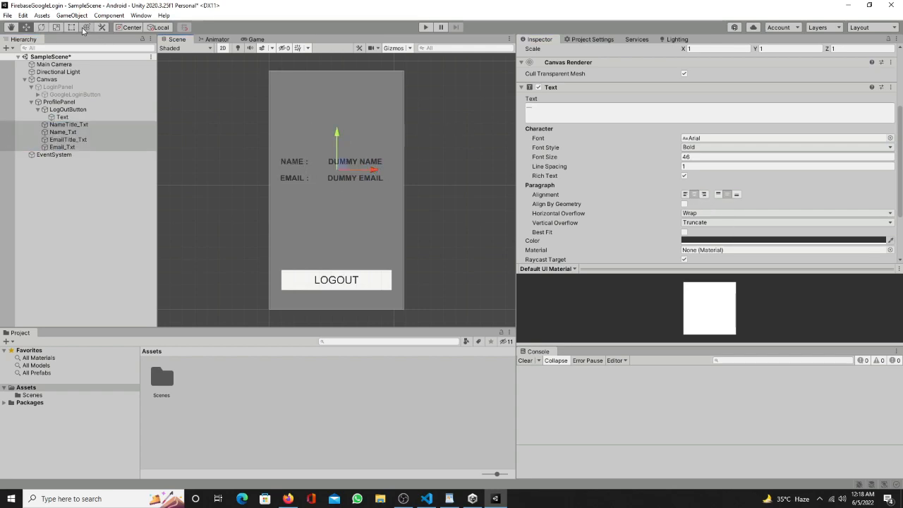
left_click(59, 102)
right_click(58, 102)
left_click(42, 173)
Step: Duplicate Name_Txt, place the copy as ProfilePanel's first child and rename it PageTitle
left_click(55, 126)
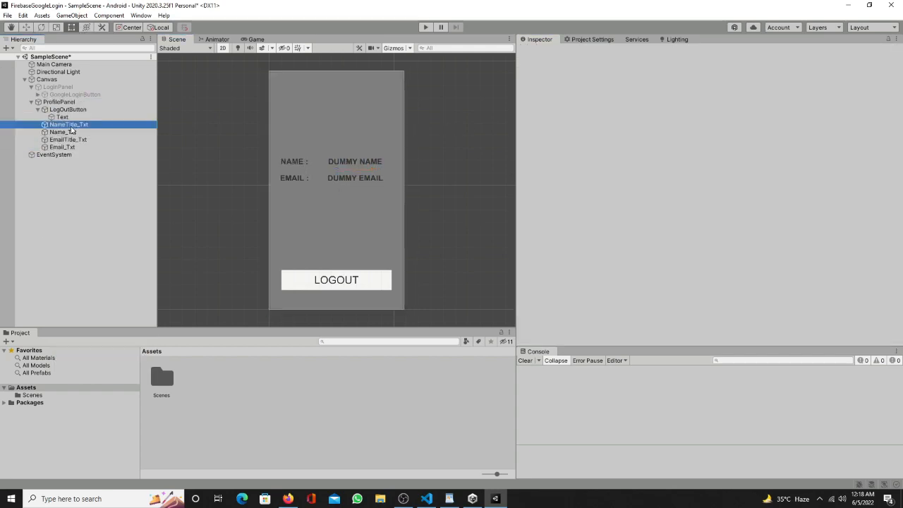
left_click(79, 132)
key("ctrl+d")
left_click_drag(60, 154, 83, 110)
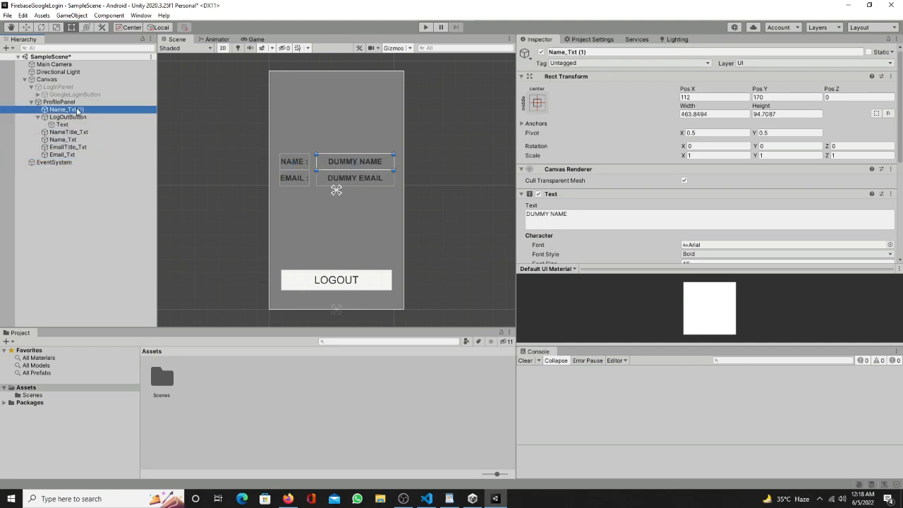
left_click(83, 110)
type("PageTitle")
key("Return")
Step: Move PageTitle above the name row, centred at about Pos Y -222, and anchor it to the top centre
key("w")
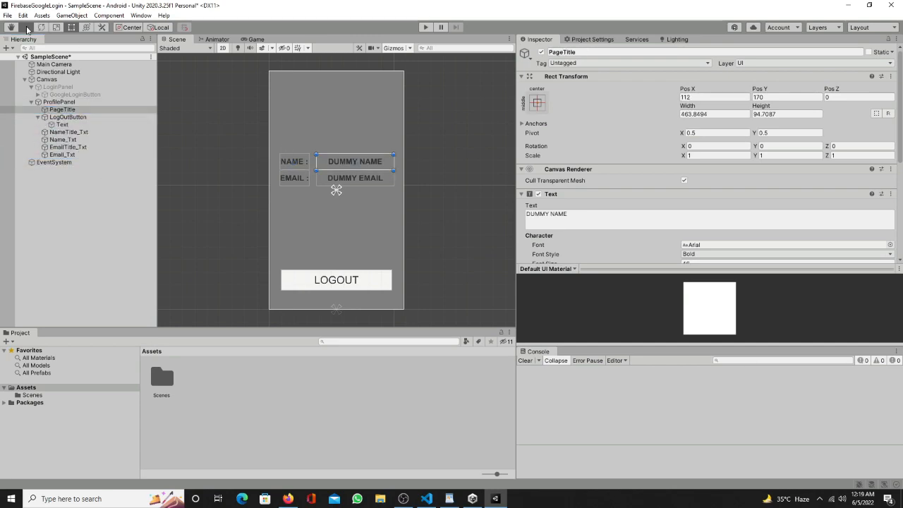
left_click_drag(355, 162, 335, 109)
left_click(537, 103)
left_click(594, 149, "alt")
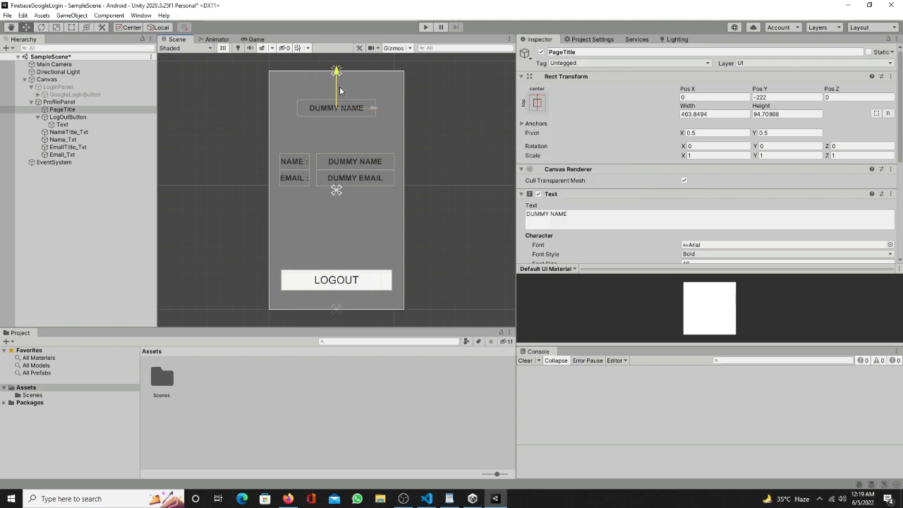
Step: Set PageTitle's text to PROFILE
left_click(591, 228)
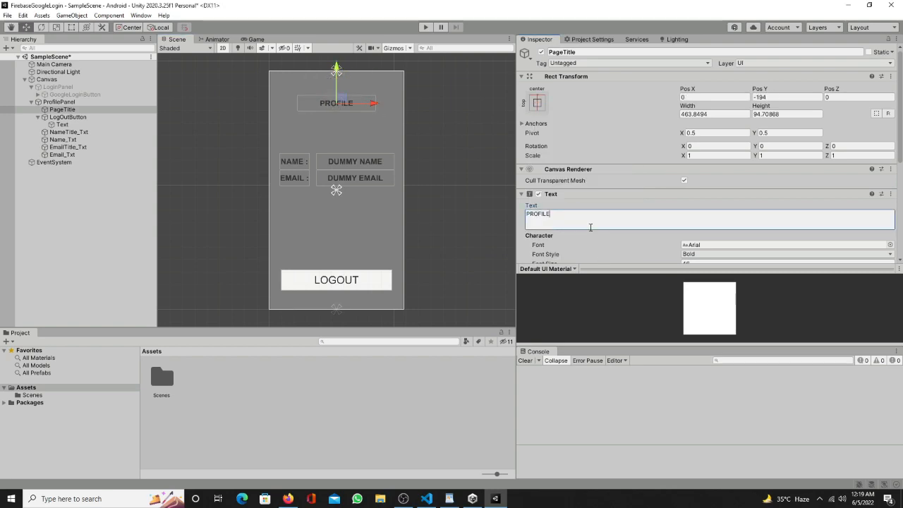
Step: Add an Image to ProfilePanel, place it between the title and the name row, and enlarge it to about 190 × 190
right_click(60, 101)
left_click(170, 308)
left_click_drag(336, 155, 336, 96)
left_click(71, 28)
left_click_drag(328, 141, 320, 149, "shift")
left_click_drag(346, 126, 354, 117, "shift")
left_click(256, 39)
Step: Set ProfilePanel's image colour to an opaque light blue
left_click(60, 101)
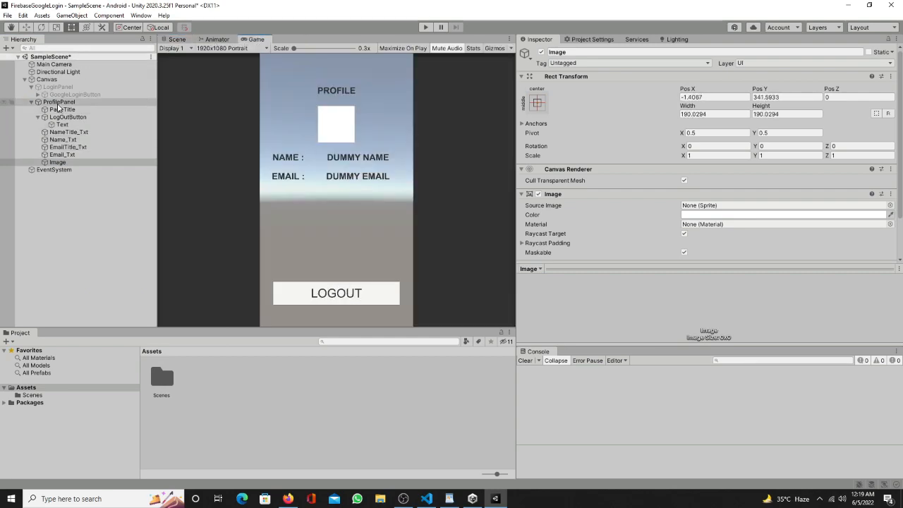
left_click(783, 214)
left_click_drag(760, 277, 728, 310)
left_click(392, 176)
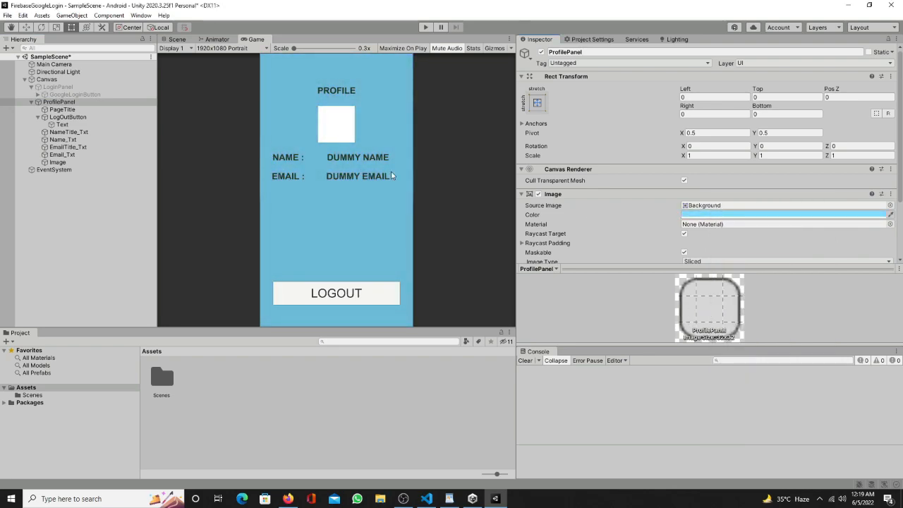
Step: Activate LoginPanel and deactivate ProfilePanel
left_click(31, 102)
left_click(58, 87)
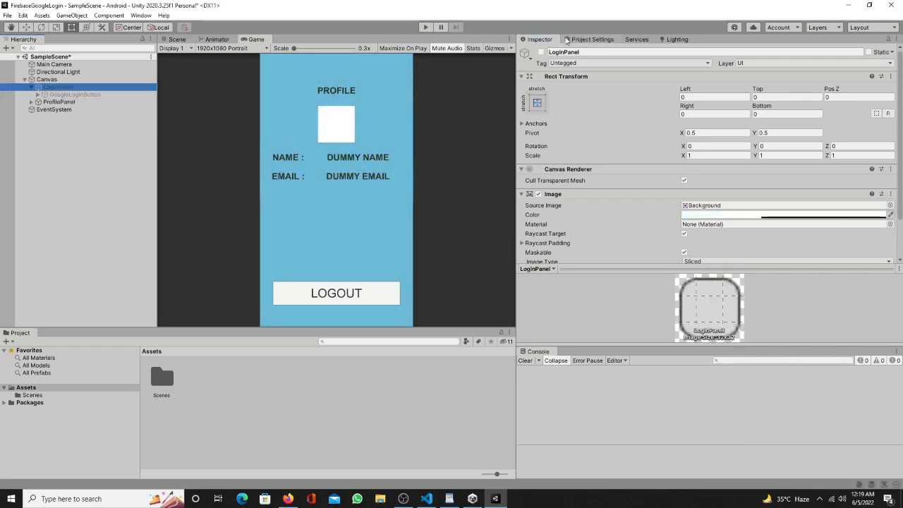
left_click(541, 52)
left_click(59, 101)
left_click(540, 52)
Step: Set LoginPanel's image colour to an opaque teal
left_click(57, 87)
left_click(782, 214)
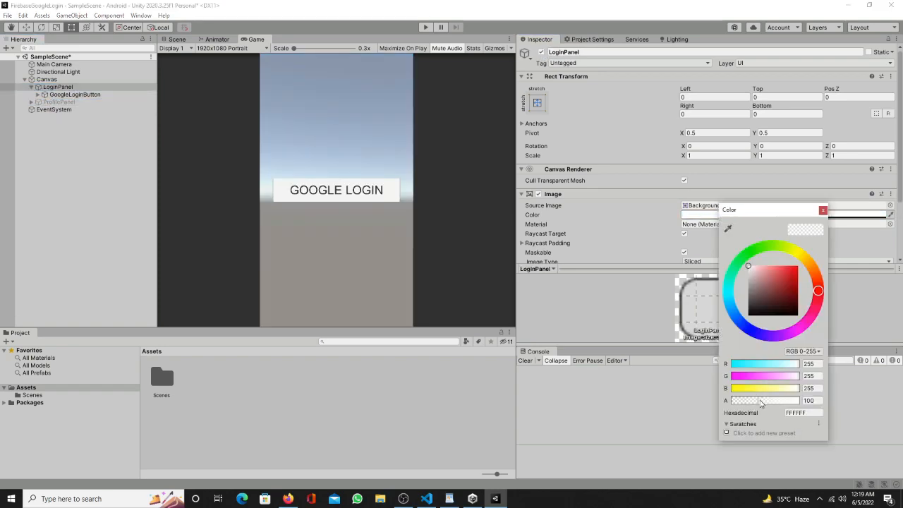
left_click(789, 276)
left_click(822, 210)
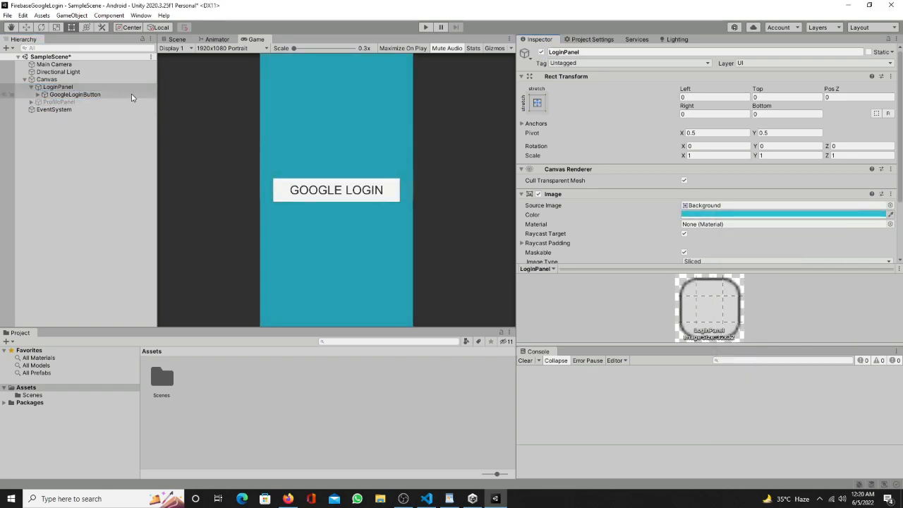
Step: Duplicate PageTitle, make the copy a child of LoginPanel and set its text to LOGIN
left_click(31, 102)
right_click(61, 110)
left_click(88, 173)
left_click_drag(60, 176, 58, 86)
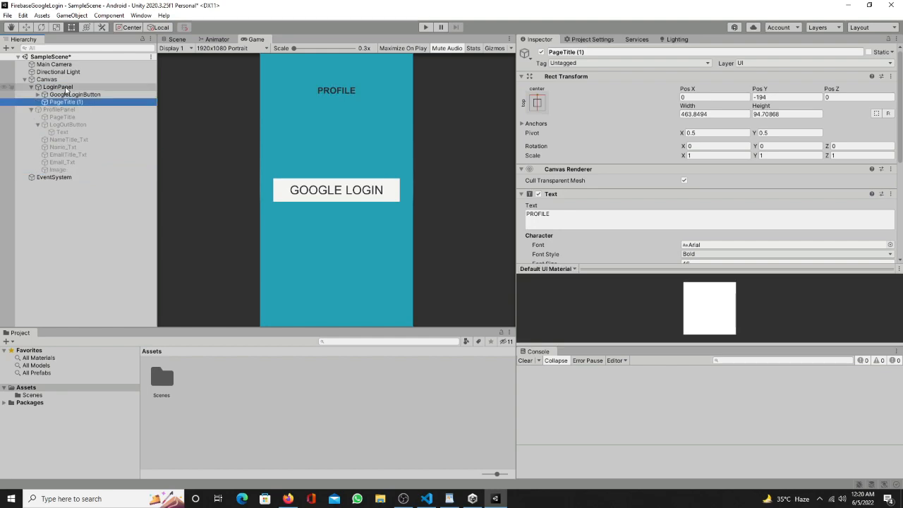
left_click(570, 223)
type("LOGIN")
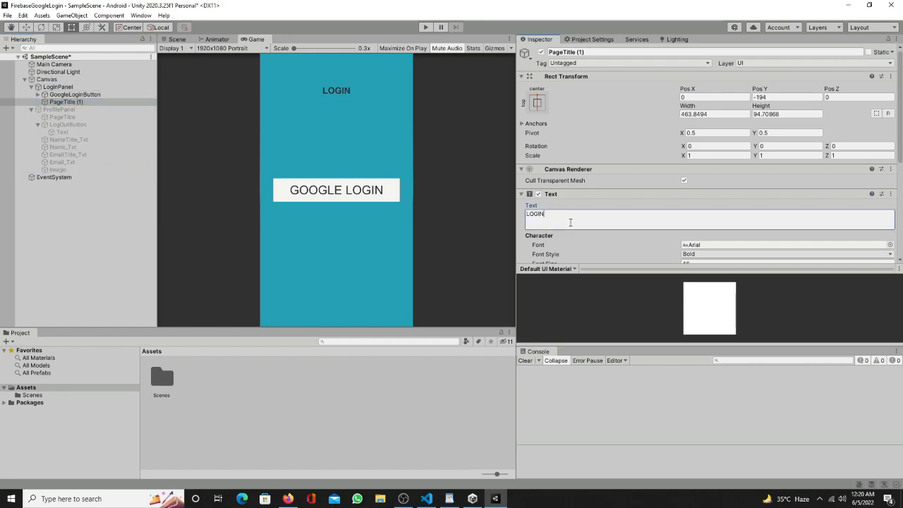
Step: Extend the LOGIN title's text box downward and set its font size to 79
left_click(177, 39)
left_click_drag(337, 113, 337, 135)
scroll(634, 176, "down", 3)
left_click(690, 181)
type("89")
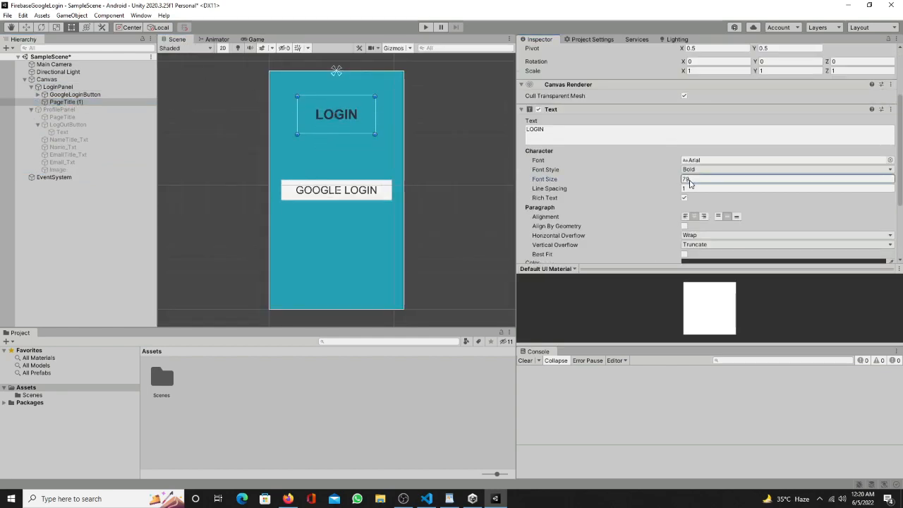
scroll(690, 180, "down", 3)
left_click(254, 41)
Step: Create an empty game object at the scene's root level and name it FirebaseManager
left_click(31, 87)
left_click(31, 95)
left_click(57, 169)
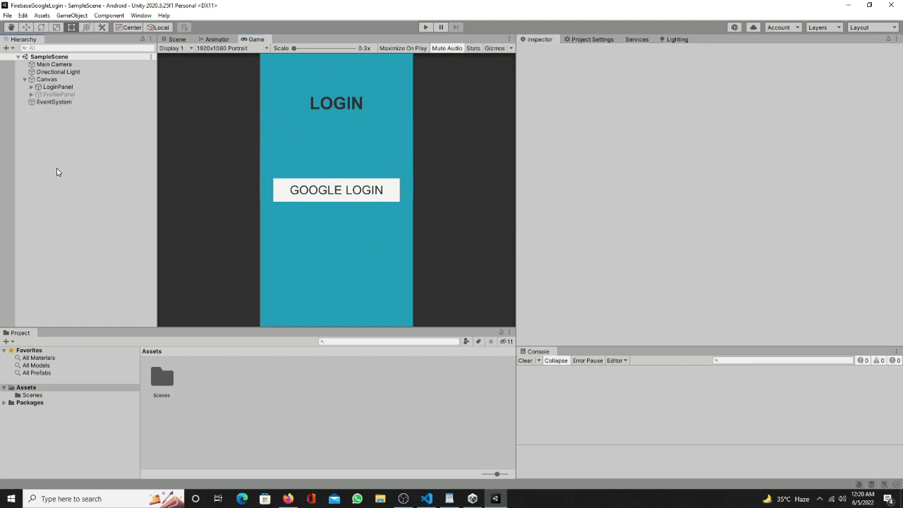
right_click(64, 135)
left_click(89, 248)
type("Firebase")
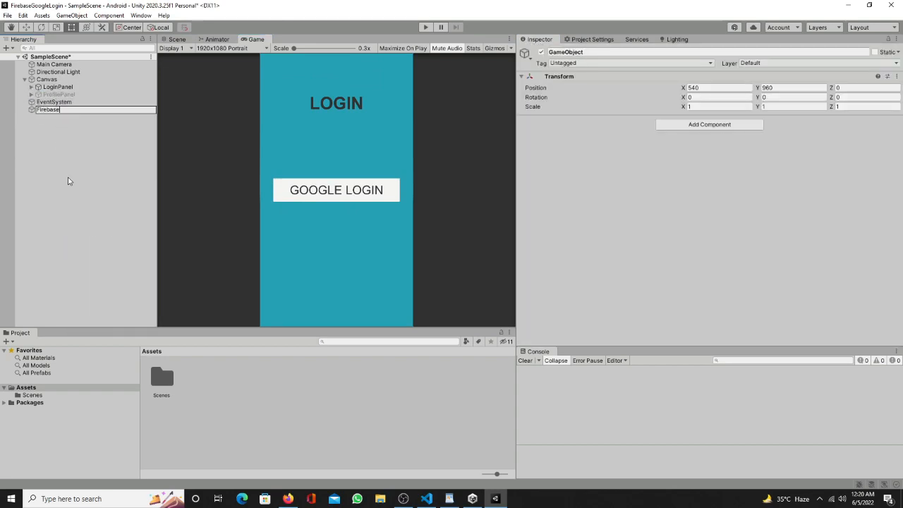
type("Manager")
key("Return")
Step: Create a folder named Scripts in Assets
right_click(288, 412)
mouse_move(374, 155)
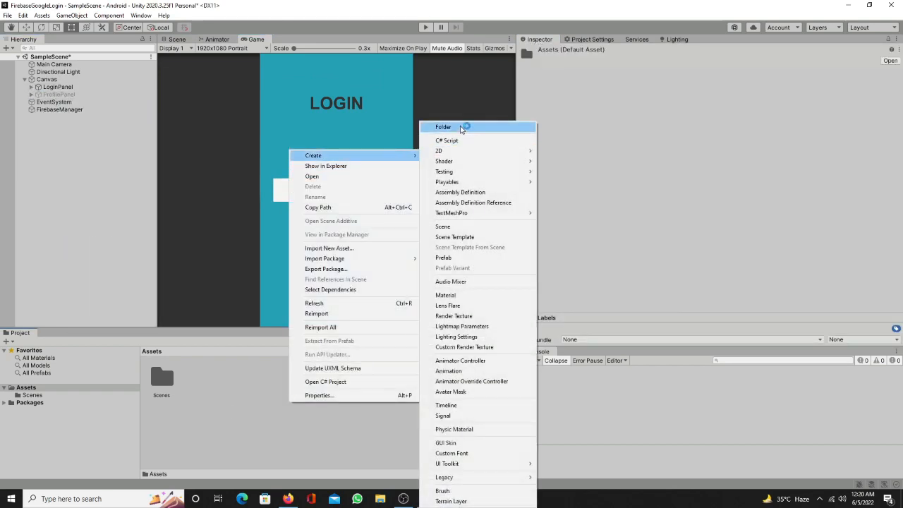
left_click(441, 125)
type("Scripts")
key("Return")
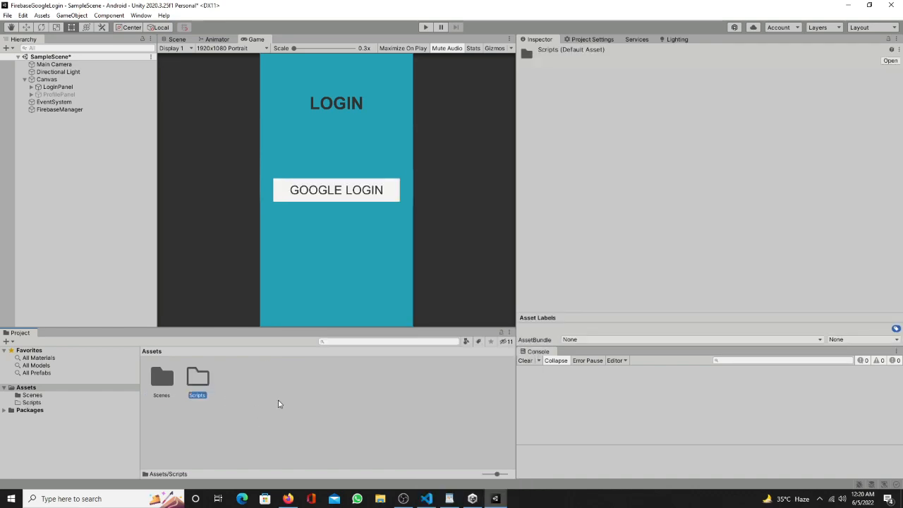
right_click(305, 399)
left_click(244, 459)
Step: Widen the project folder tree, make the asset area taller and save the scene
left_click_drag(140, 400, 170, 397)
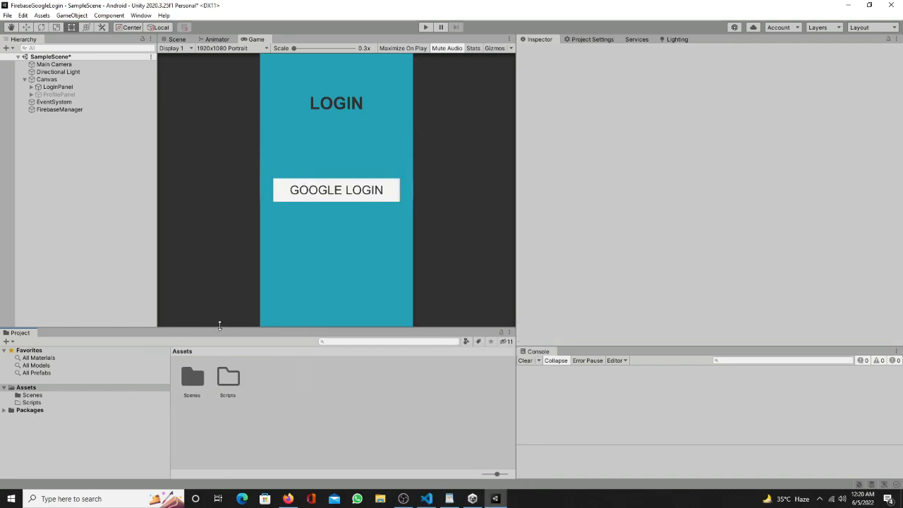
left_click_drag(219, 326, 225, 293)
key("ctrl+s")
Step: Set the company name to iss and the version to 1.0 in the Player settings
left_click(8, 16)
left_click(181, 388)
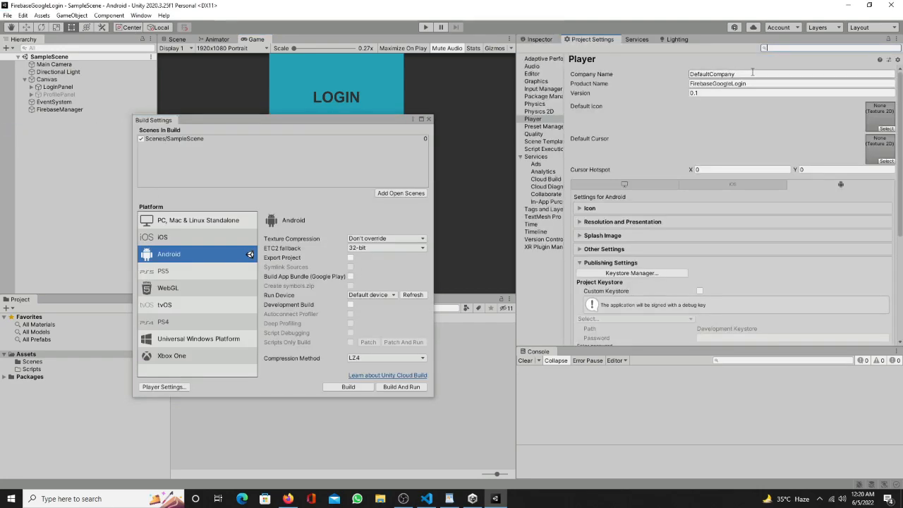
left_click(726, 74)
type("ss")
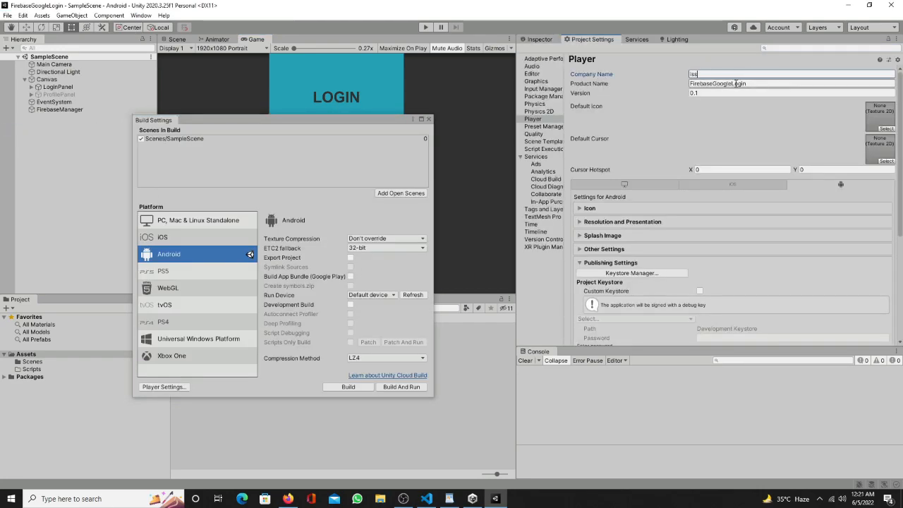
left_click(737, 84)
left_click(715, 93)
type("1")
Step: Change the Android default orientation under Resolution and Presentation
left_click(635, 225)
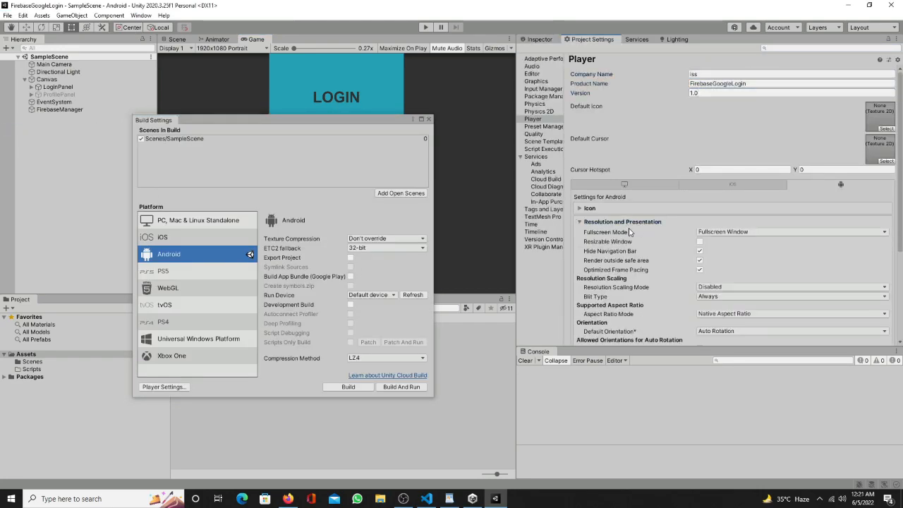
scroll(670, 260, "down", 1)
left_click(730, 302)
left_click(732, 314)
left_click_drag(899, 143, 897, 232)
Step: Dock the Console beside the Project window, close Build Settings and collapse the expanded Player sections
left_click_drag(537, 351, 82, 296)
left_click(597, 225)
left_click(608, 237)
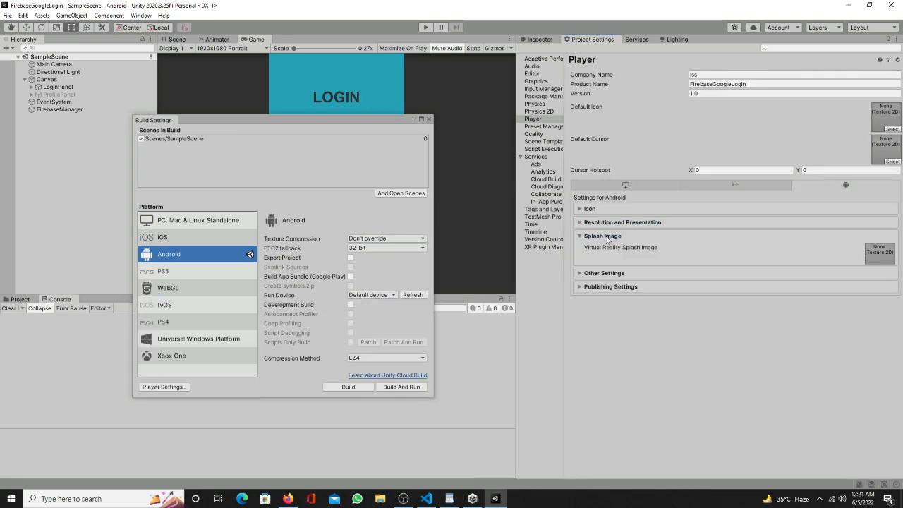
left_click(429, 119)
left_click(796, 298)
left_click(627, 236)
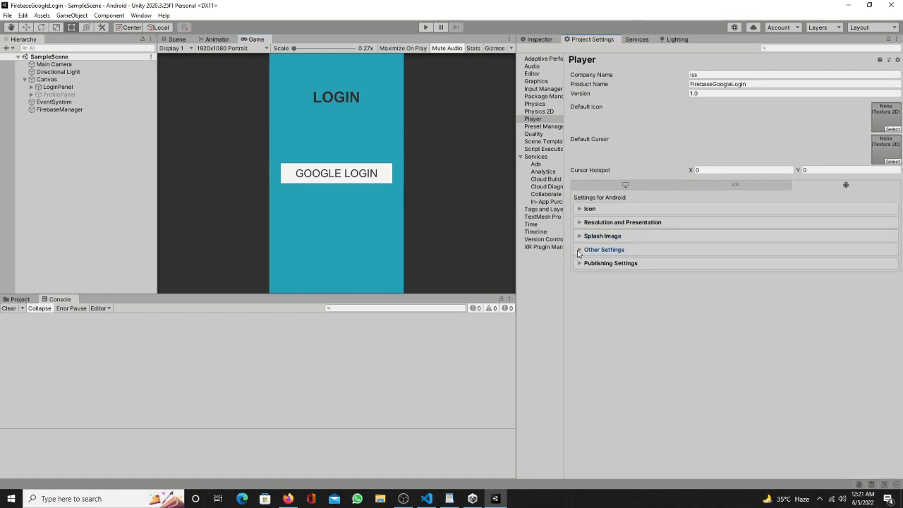
Step: Turn off Auto Graphics API in the Android player's Other Settings
left_click(624, 248)
left_click(700, 275)
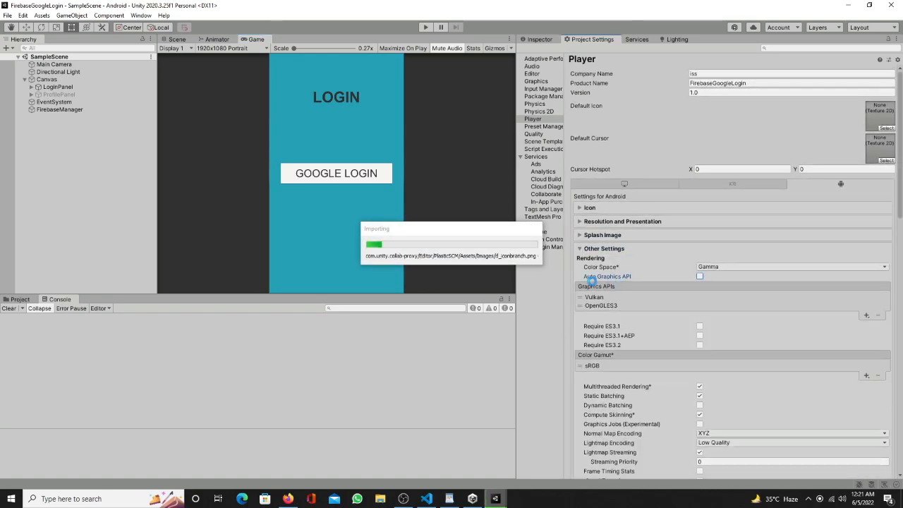
Step: Enable Override Default Package Name in the Identification settings
scroll(899, 179, "down", 10)
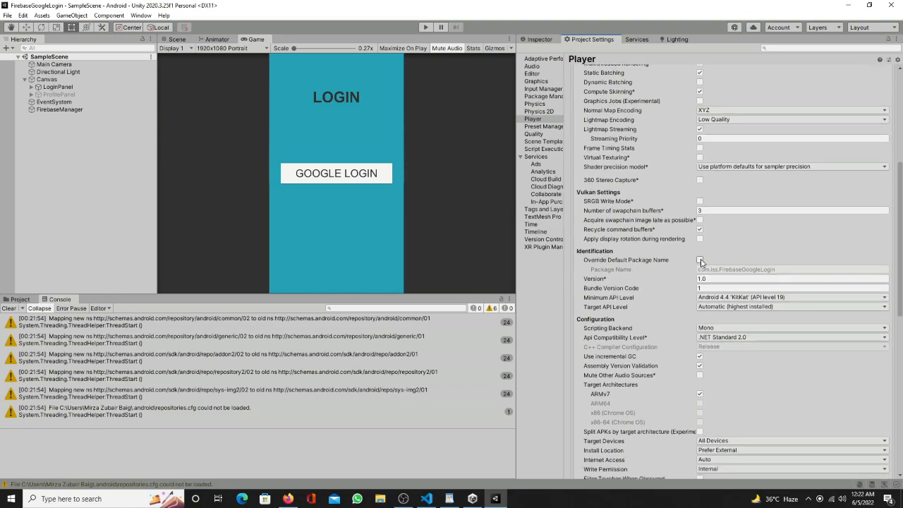
left_click(701, 260)
left_click(786, 269)
Step: Switch to the Firebase console in Firefox and copy the Android app's package name com.iss.googlelogintutorial
left_click(287, 499)
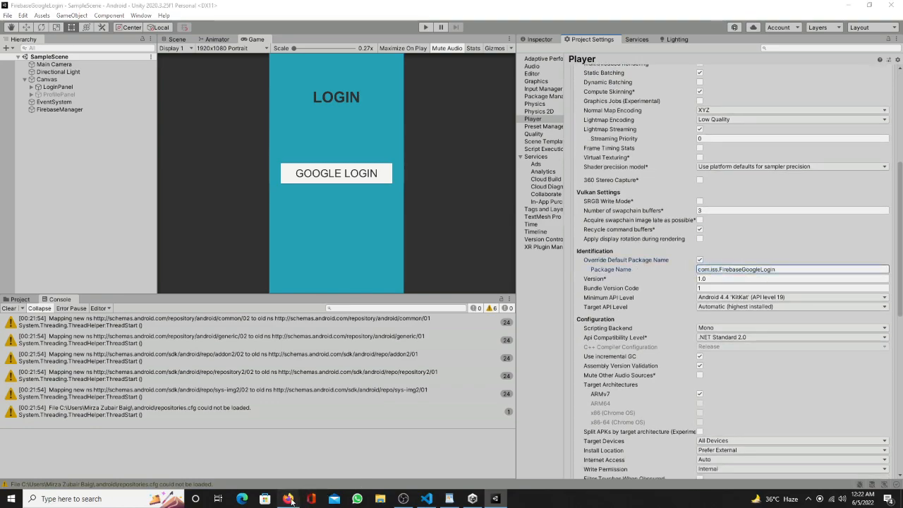
left_click_drag(523, 310, 437, 310)
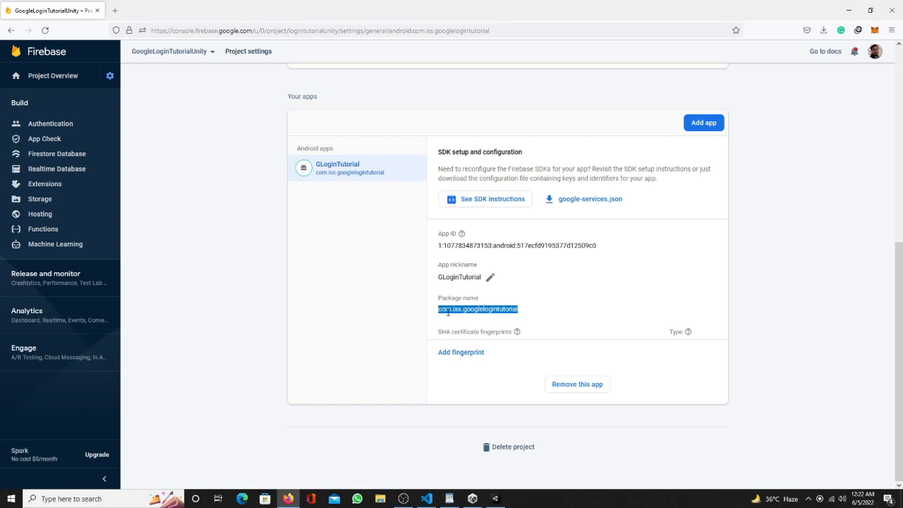
right_click(493, 310)
left_click(512, 214)
Step: Return to Unity and replace the package name with the copied com.iss.googlelogintutorial
left_click(848, 10)
double_click(770, 268)
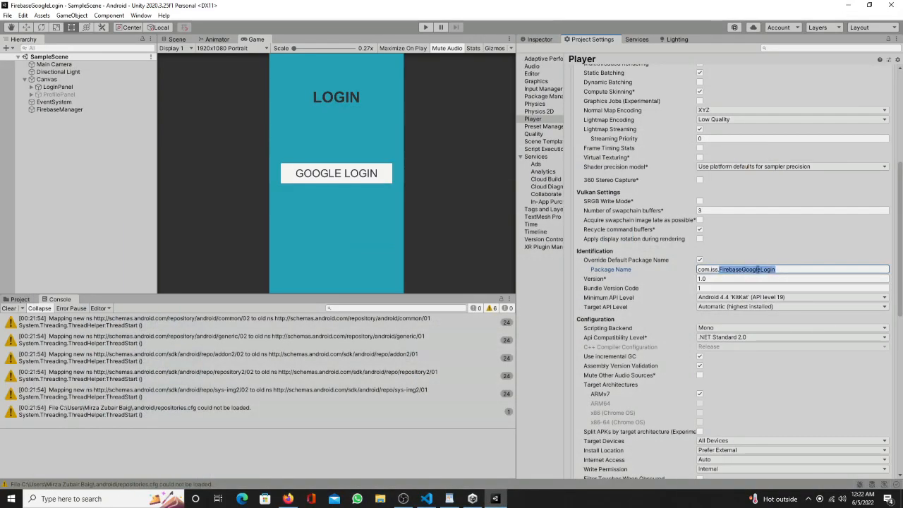
left_click(796, 268)
left_click_drag(795, 269, 761, 265)
right_click(760, 268)
left_click(775, 299)
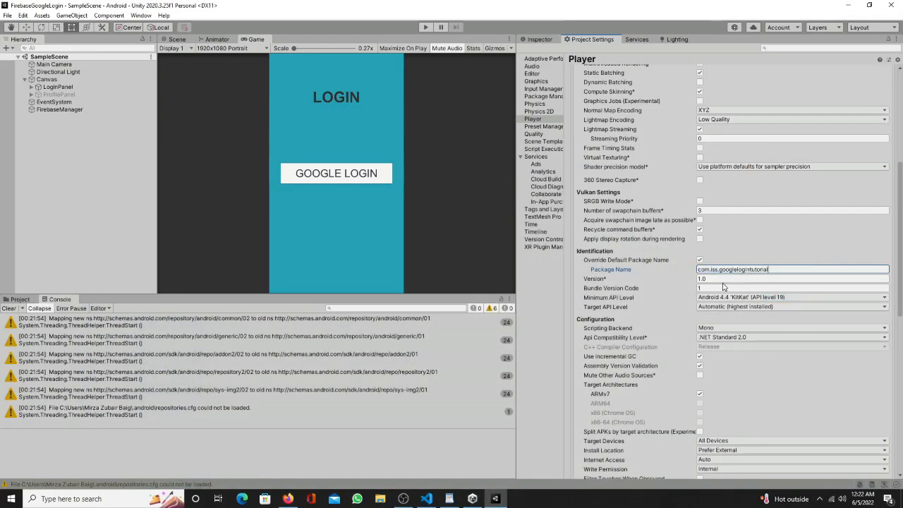
Step: Set the Android scripting backend to IL2CPP
left_click(705, 288)
left_click(705, 328)
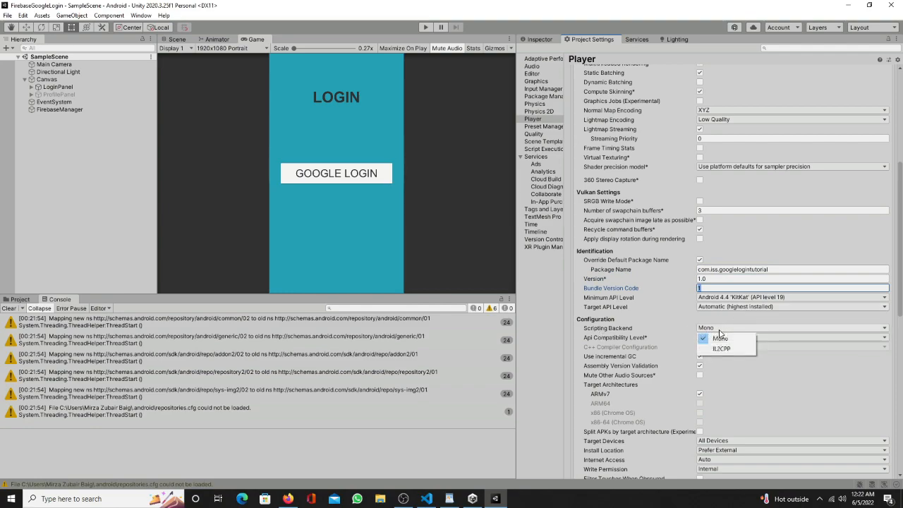
left_click(721, 348)
Step: Create a new keystore file named user in the FirebaseGoogleLogin project folder through the Keystore Manager
left_click_drag(900, 240, 900, 394)
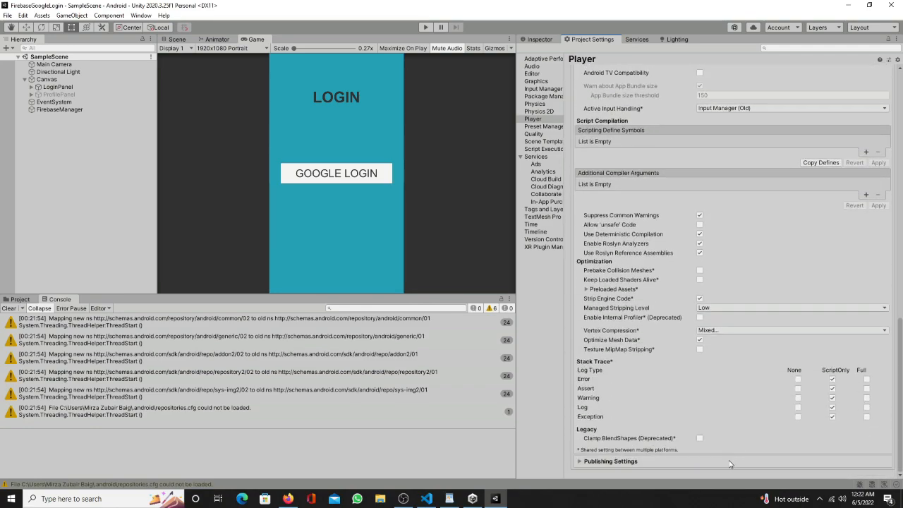
left_click(610, 472)
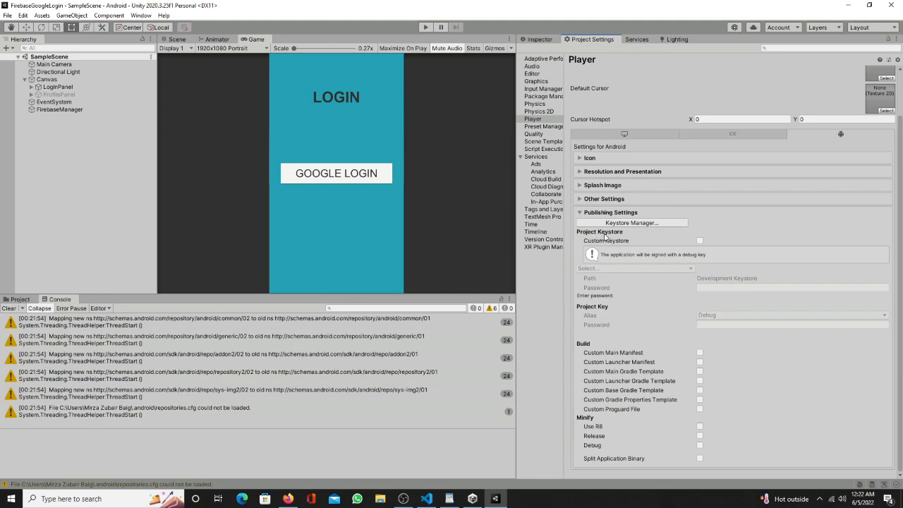
left_click(640, 225)
left_click(81, 60)
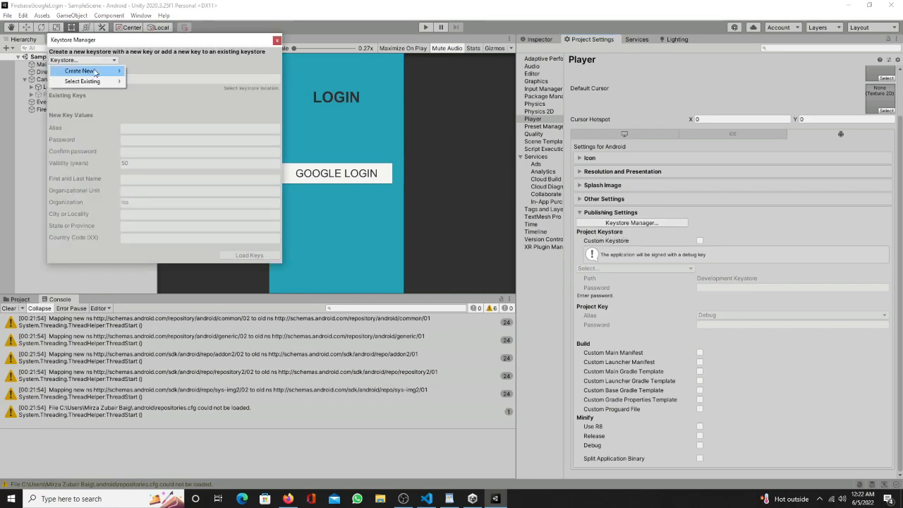
mouse_move(93, 72)
left_click(150, 73)
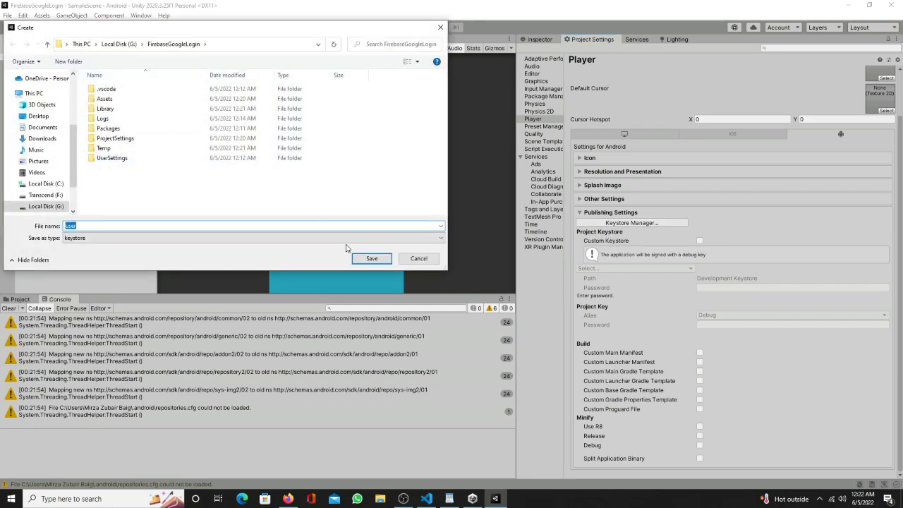
left_click(368, 258)
Step: Enter and confirm the keystore password
left_click(152, 78)
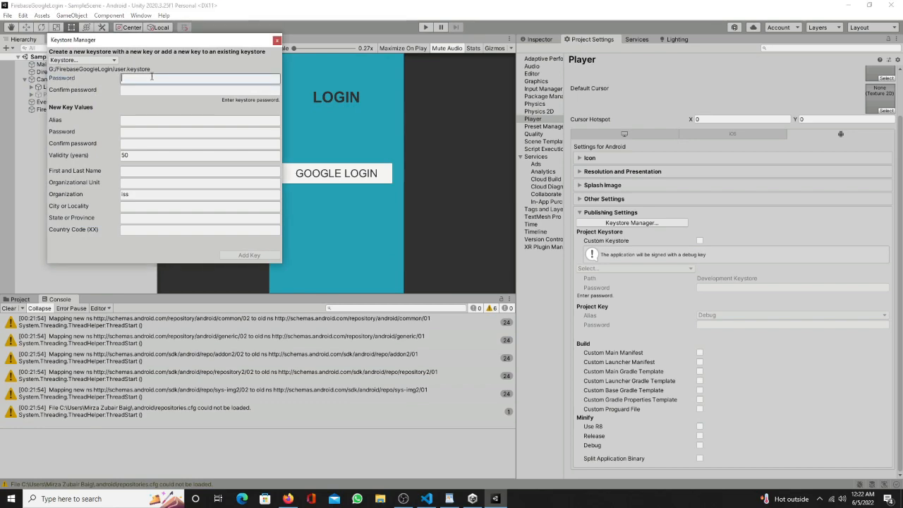
type("******")
left_click(152, 90)
type("*****")
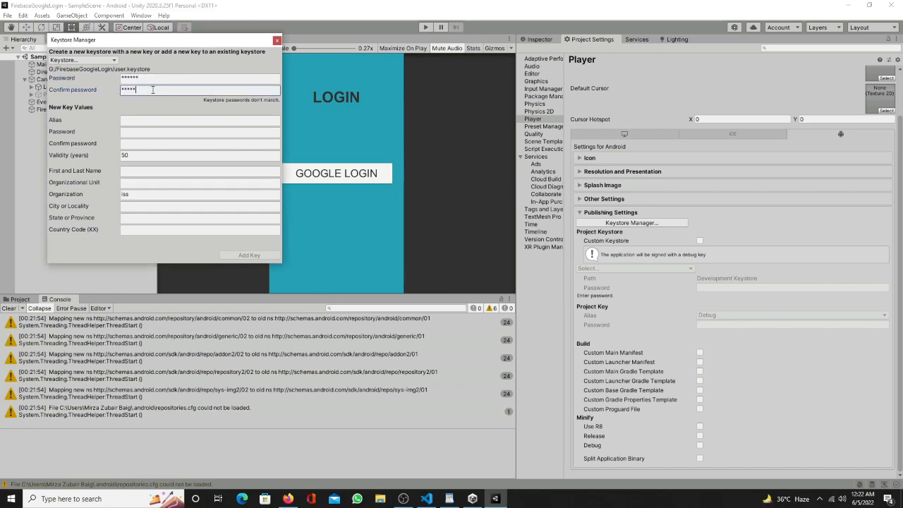
type("*")
Step: Set the new key's alias to user, then enter and confirm the key password
left_click(139, 120)
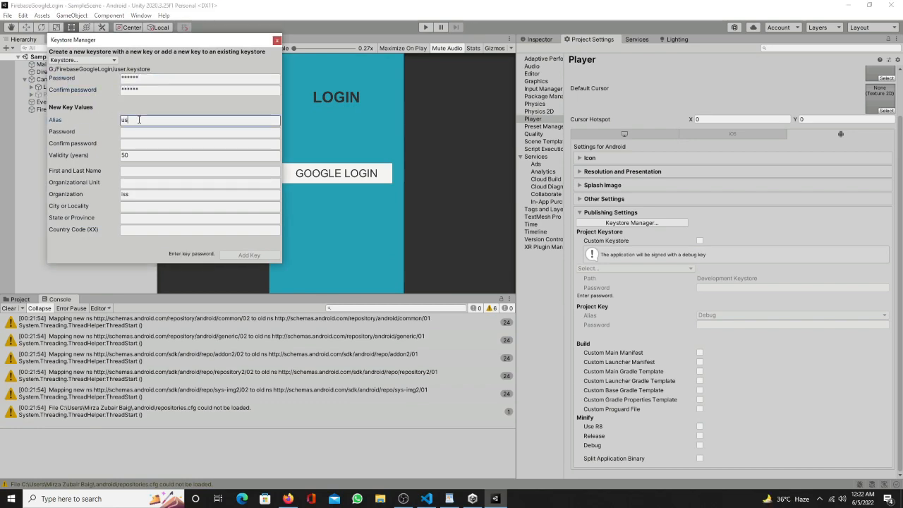
type("user")
left_click(141, 132)
type("******")
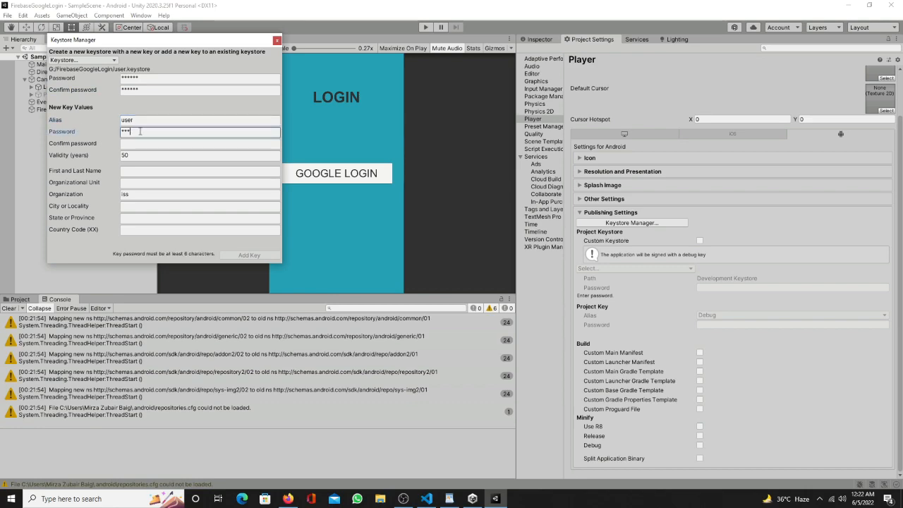
left_click(142, 143)
type("******")
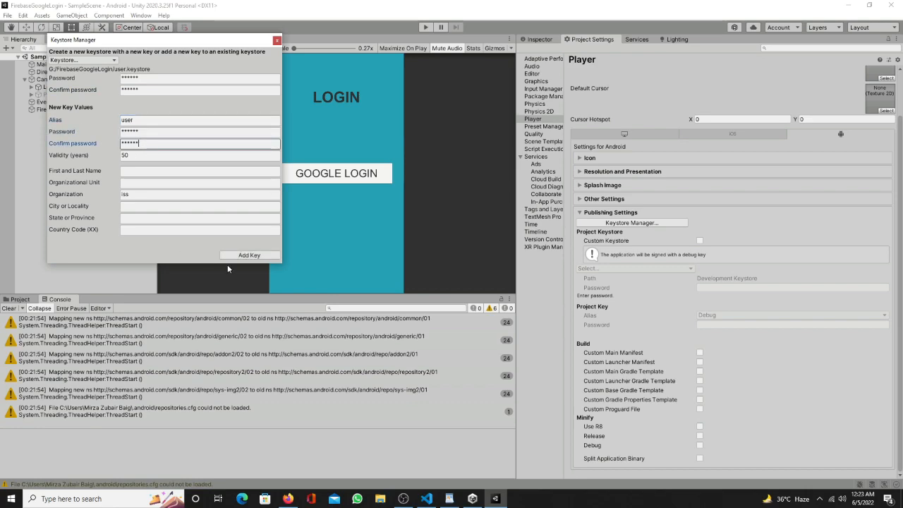
Step: Add the user key, set it as the project keystore and key, and clear the console
left_click(257, 258)
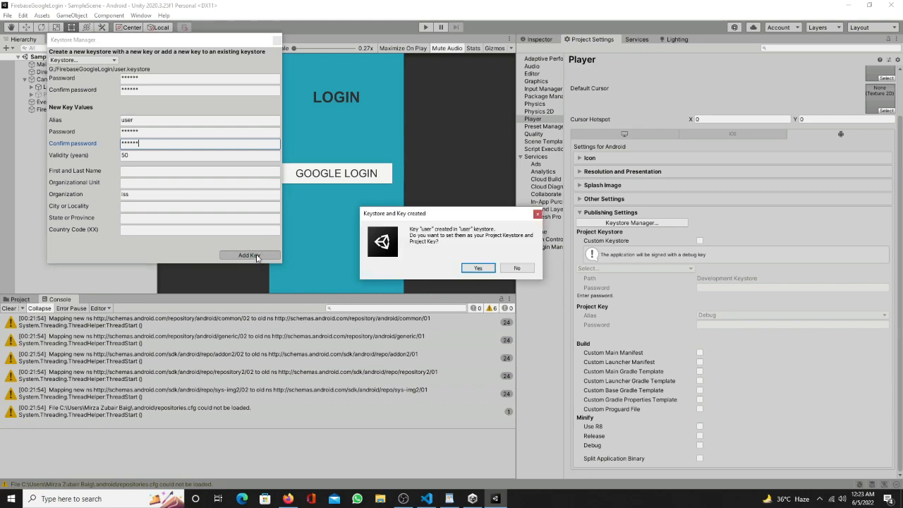
left_click(477, 268)
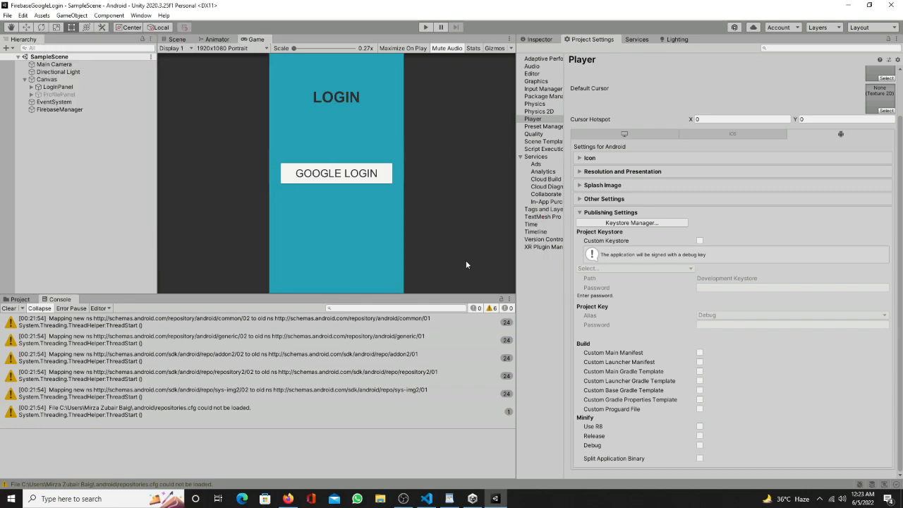
left_click(9, 308)
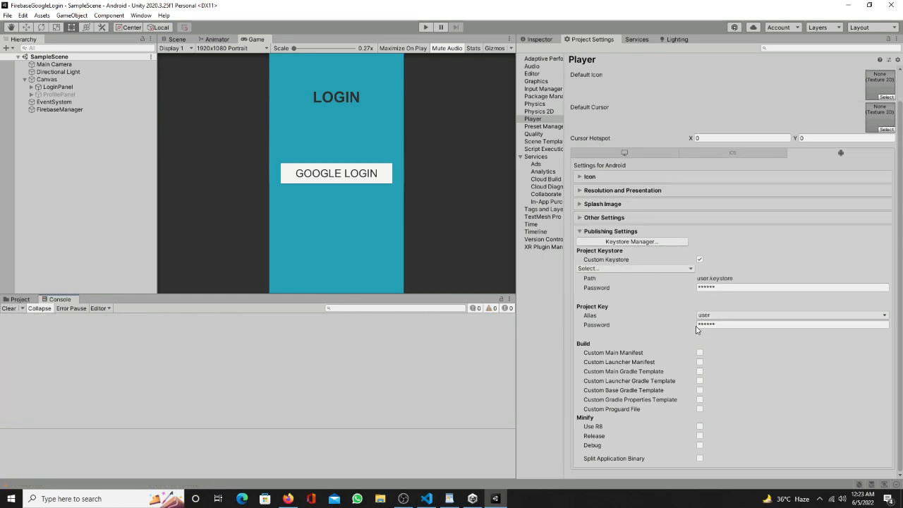
left_click(611, 231)
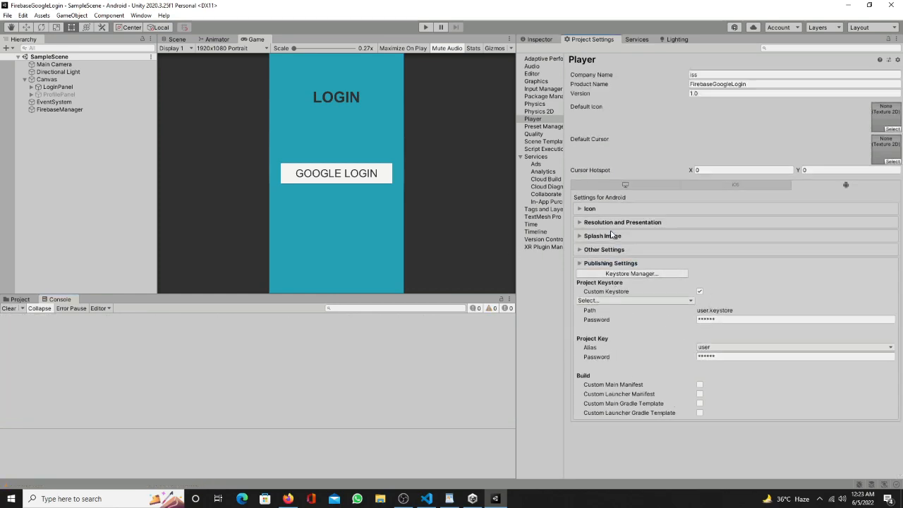
Step: Show the project's Assets folder in File Explorer
left_click(29, 301)
right_click(28, 354)
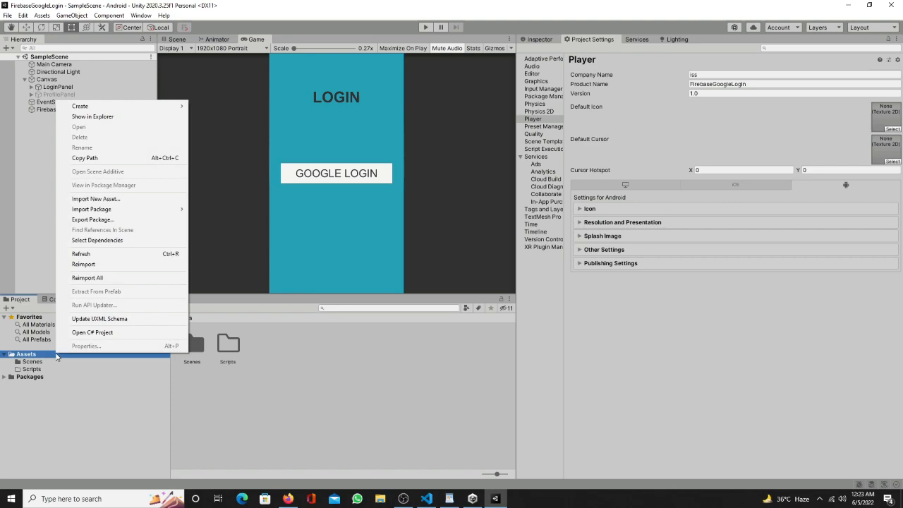
left_click(96, 117)
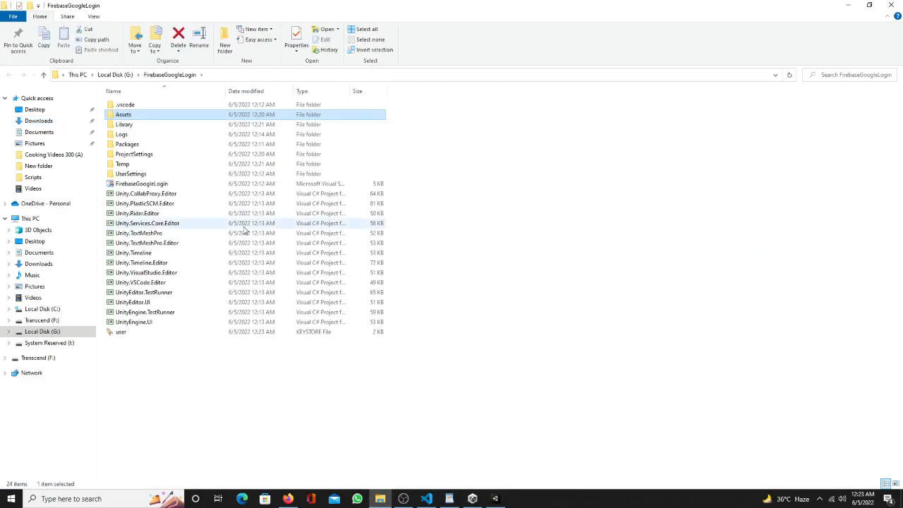
Step: Copy the user keystore file from the FirebaseGoogleLogin folder
left_click(132, 332)
right_click(140, 334)
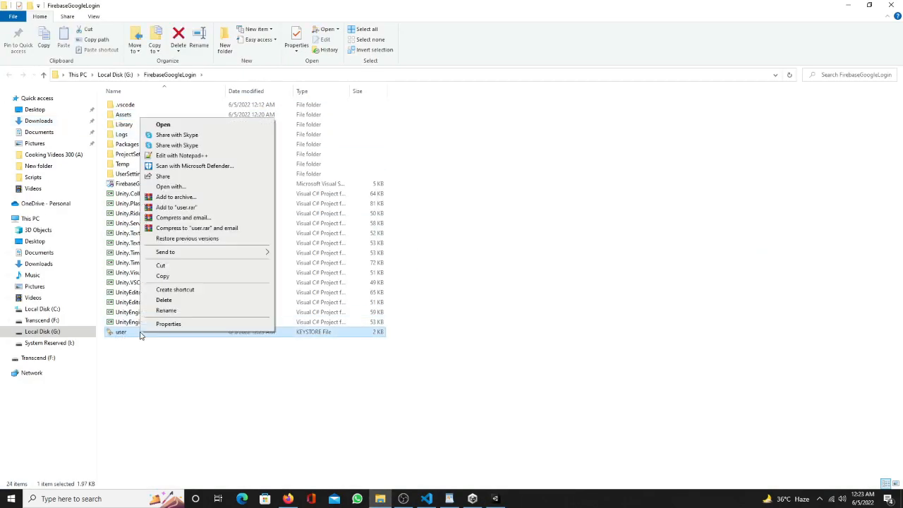
left_click(164, 353)
right_click(132, 333)
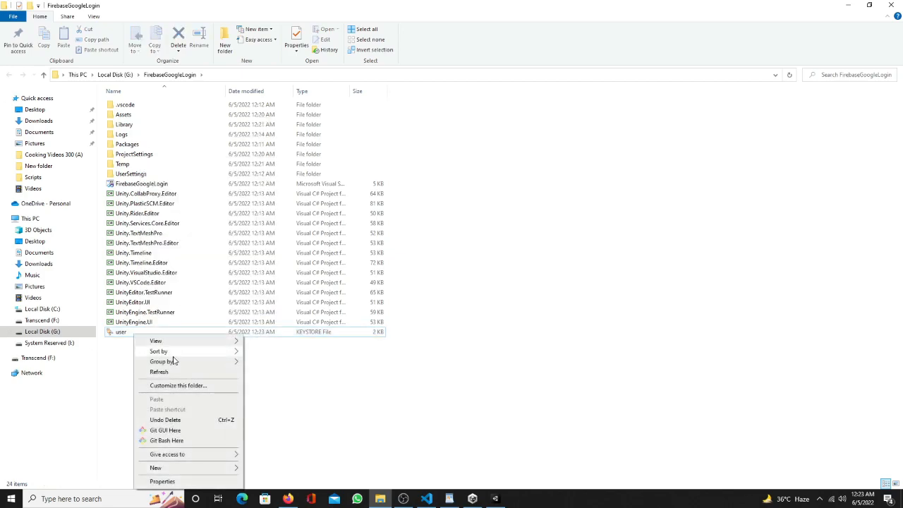
left_click(330, 370)
left_click(119, 333)
right_click(144, 334)
left_click(167, 278)
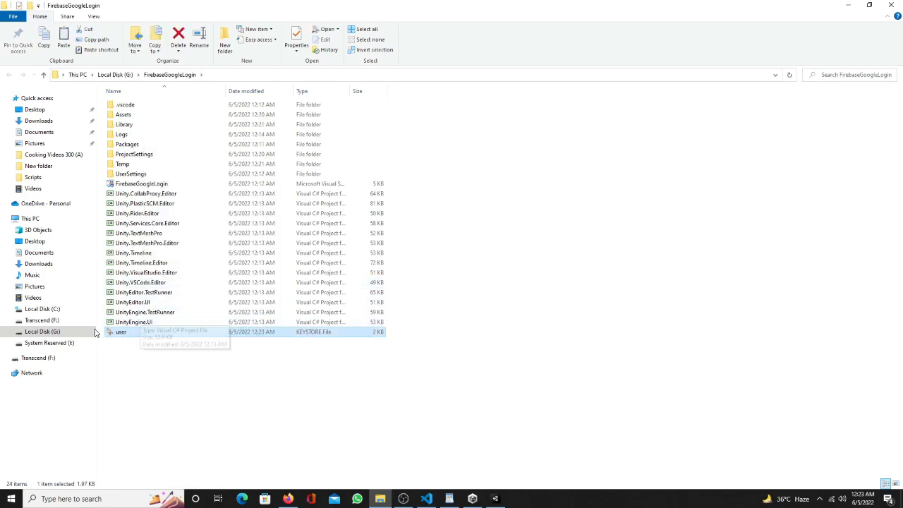
Step: Create a folder named NewKeys on Local Disk (C:)
left_click(43, 311)
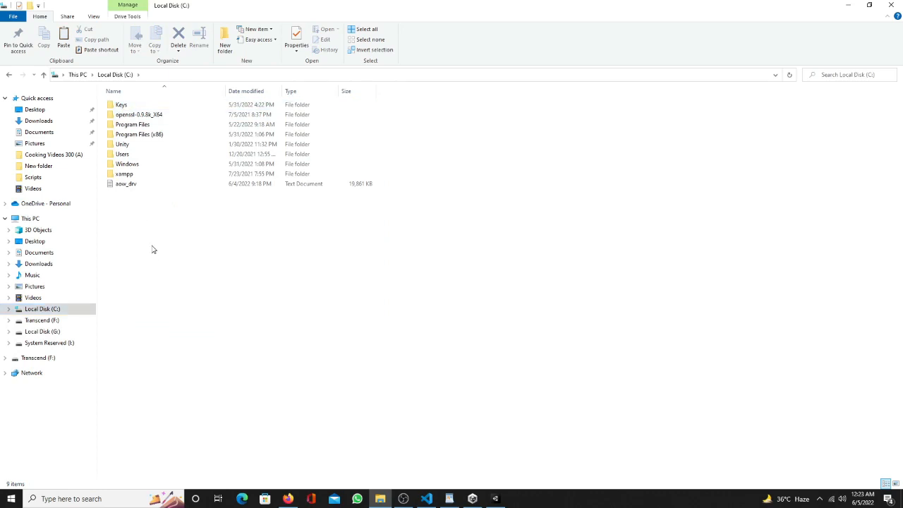
right_click(138, 220)
mouse_move(185, 339)
left_click(259, 340)
type("NewKeys")
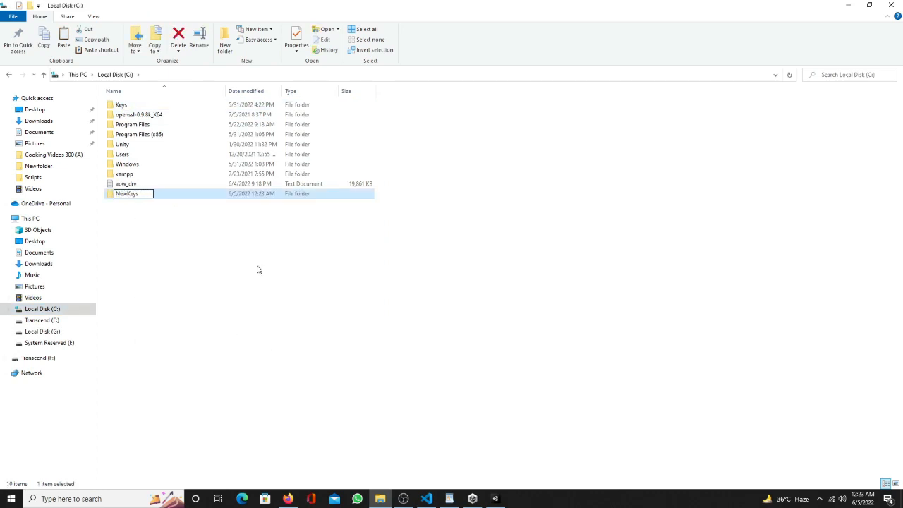
key("Return")
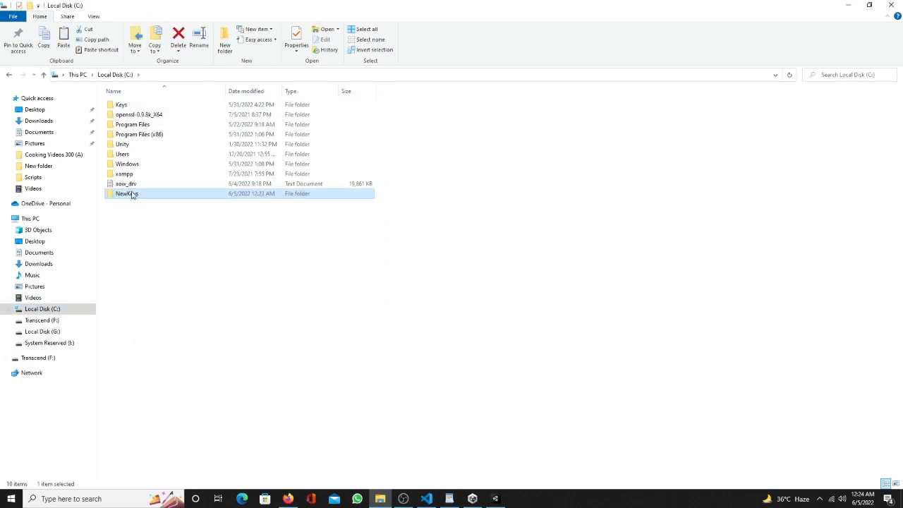
Step: Paste the copied keystore file into the NewKeys folder
double_click(127, 194)
right_click(138, 123)
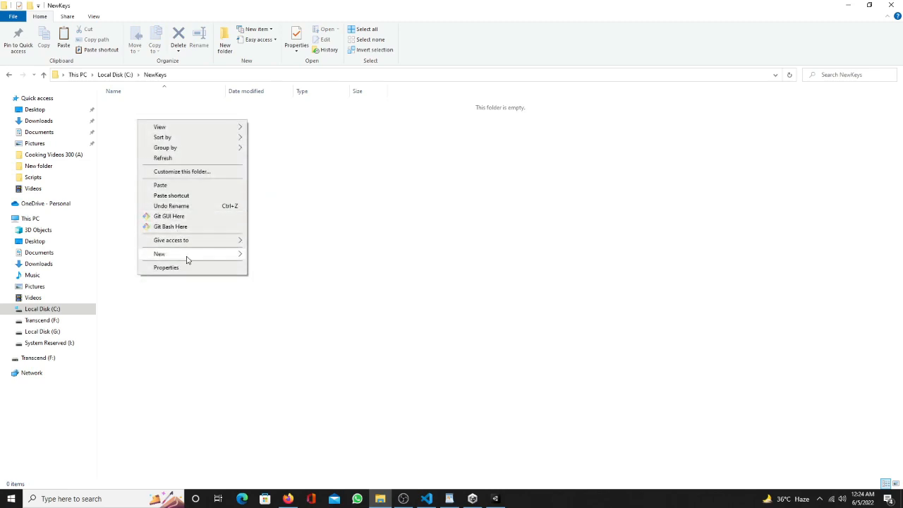
left_click(162, 188)
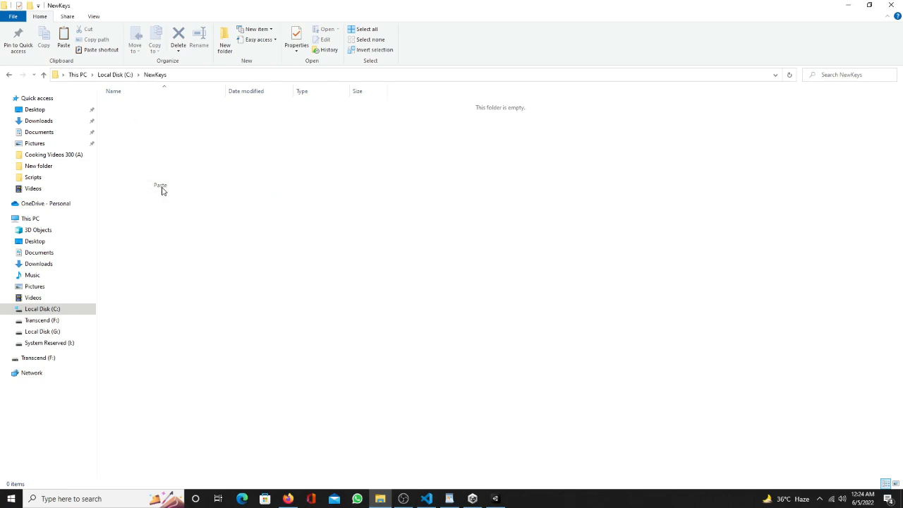
Step: Start the Command Prompt, minimize the other windows and reposition the prompt window on the desktop
left_click(88, 498)
type("cmd")
key("Return")
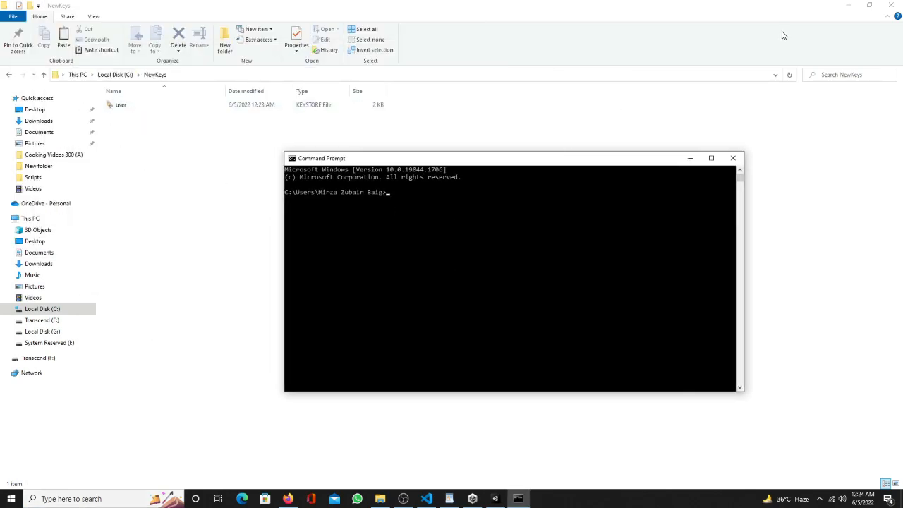
left_click(848, 5)
left_click(848, 4)
left_click(847, 4)
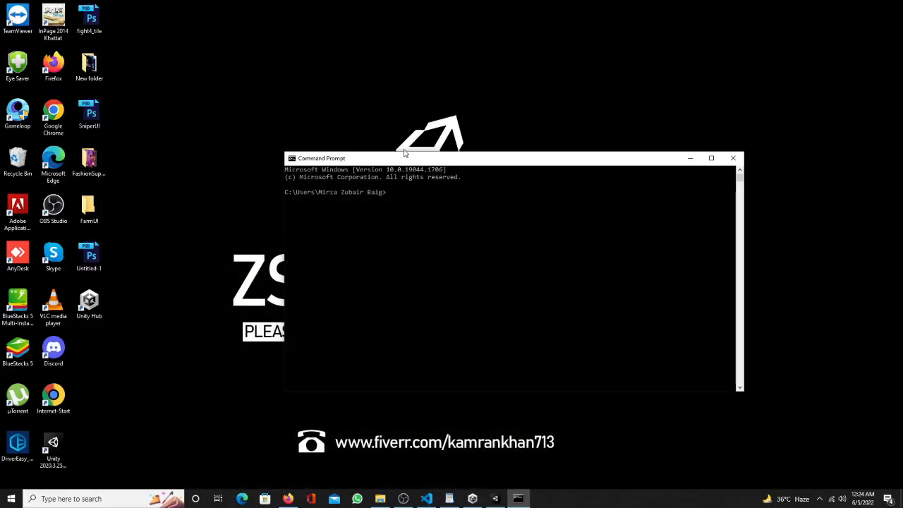
left_click_drag(404, 152, 448, 121)
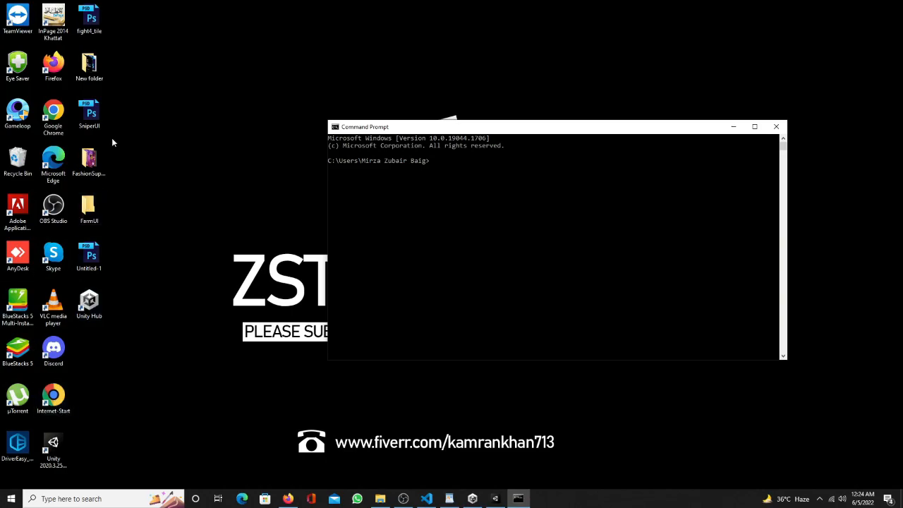
Step: Open the Keystore text file from the desktop's New folder in Notepad and minimize File Explorer
double_click(89, 65)
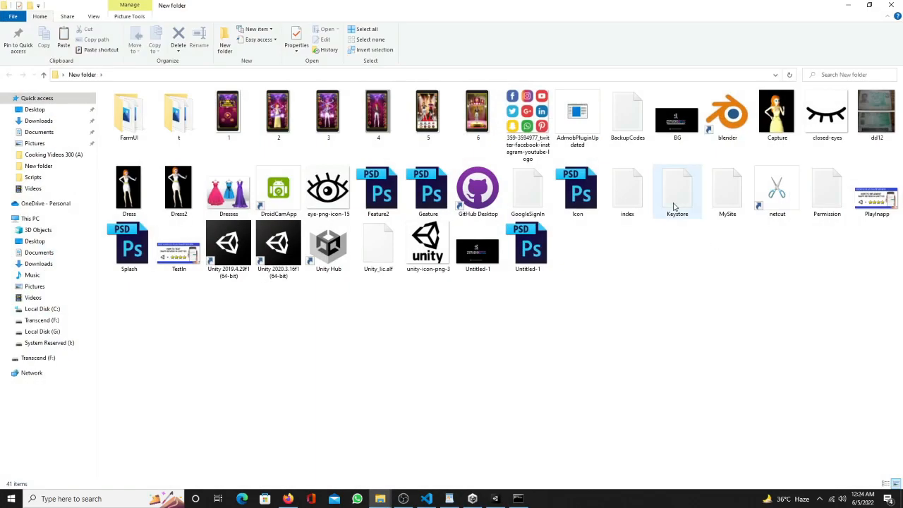
double_click(671, 194)
left_click(848, 5)
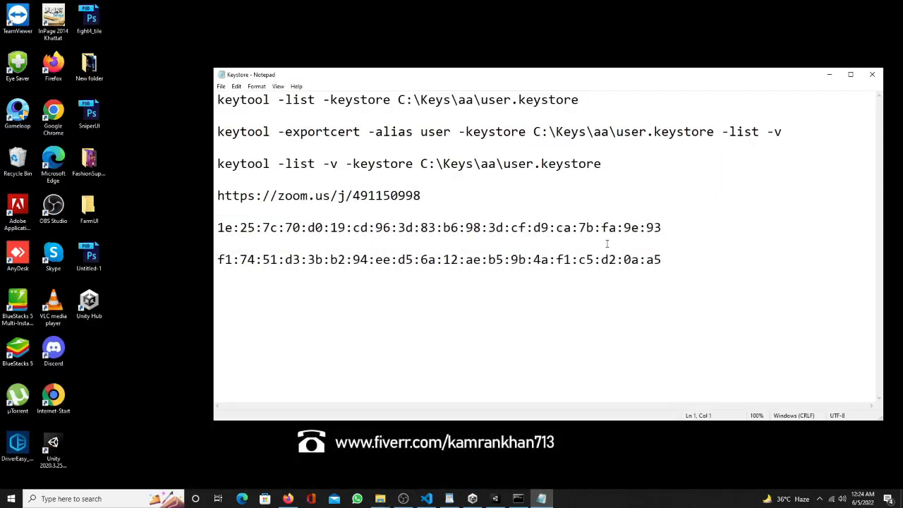
Step: Reduce the notes to the single command keytool -list -keystore, with keystorePathHere in place of the file path
left_click_drag(621, 96, 217, 101)
left_click_drag(612, 168, 489, 172)
left_click_drag(682, 263, 218, 132)
key("Delete")
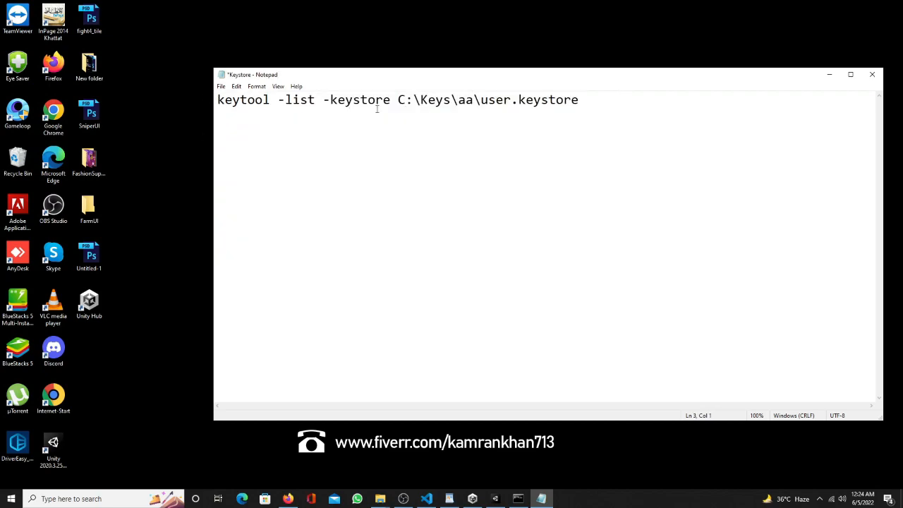
left_click_drag(583, 101, 397, 101)
key("Delete")
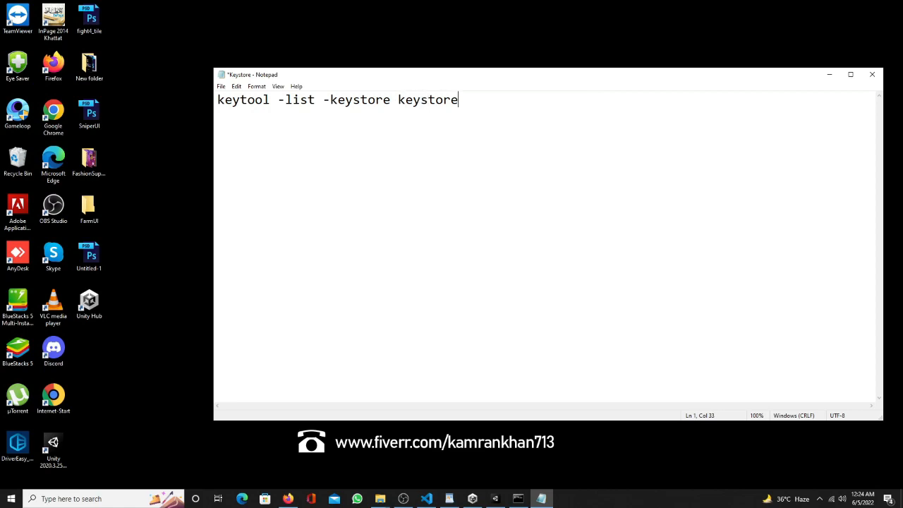
Step: Replace keystorePathHere in the keytool command with C:\NewKeys\user.keystore, using the NewKeys folder path copied from File Explorer
left_click_drag(398, 101, 554, 101)
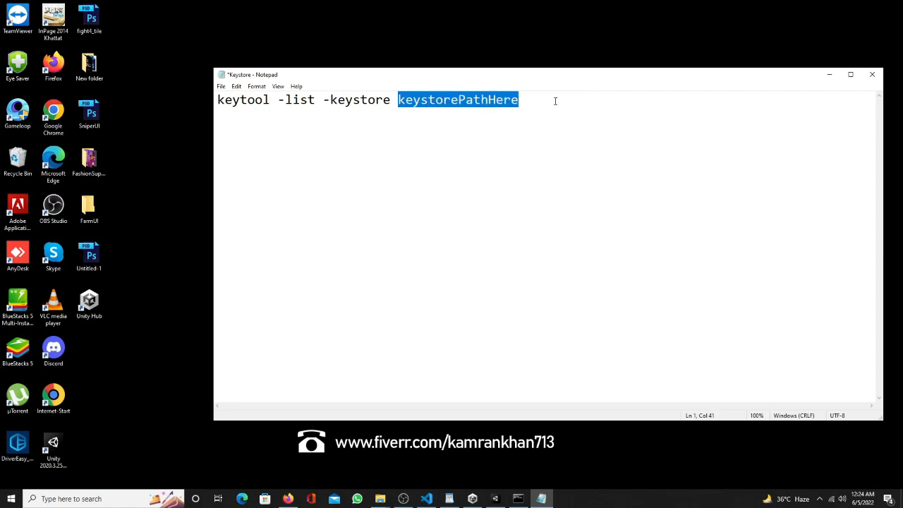
key("Delete")
left_click(378, 498)
left_click(337, 455)
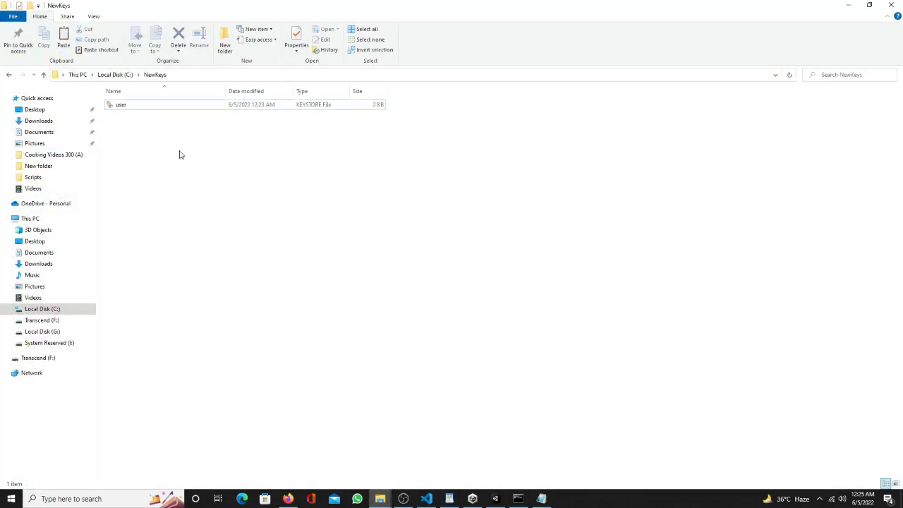
left_click(115, 76)
double_click(131, 115)
left_click(191, 79)
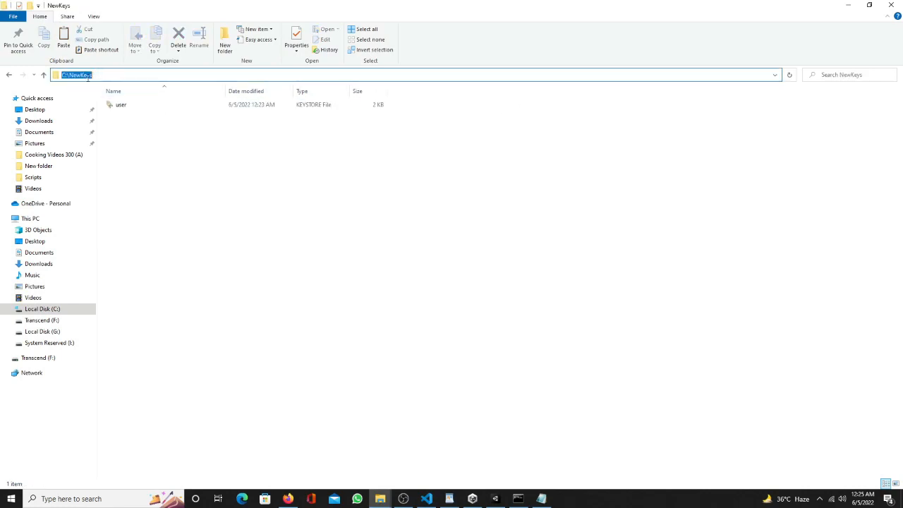
right_click(144, 79)
left_click(169, 107)
left_click(541, 498)
key("ctrl+v")
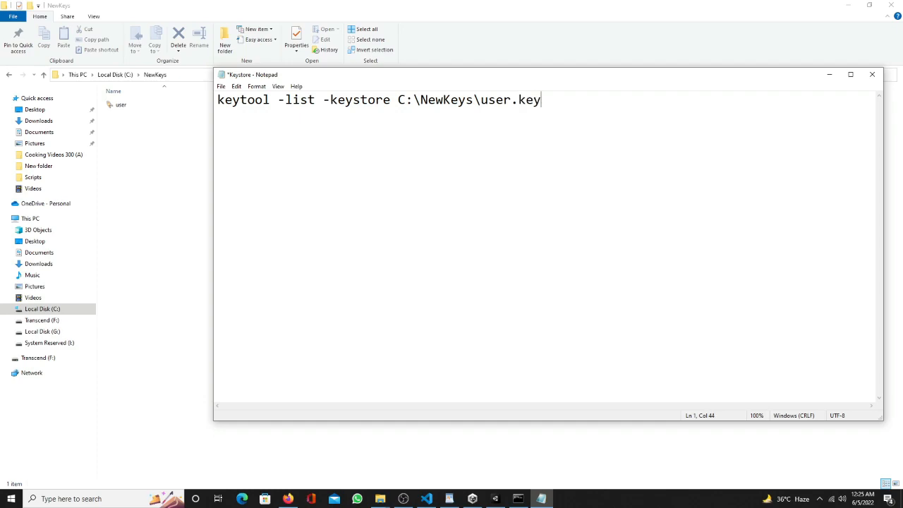
Step: Select the whole keytool command and save the Keystore text file
key("ctrl+a")
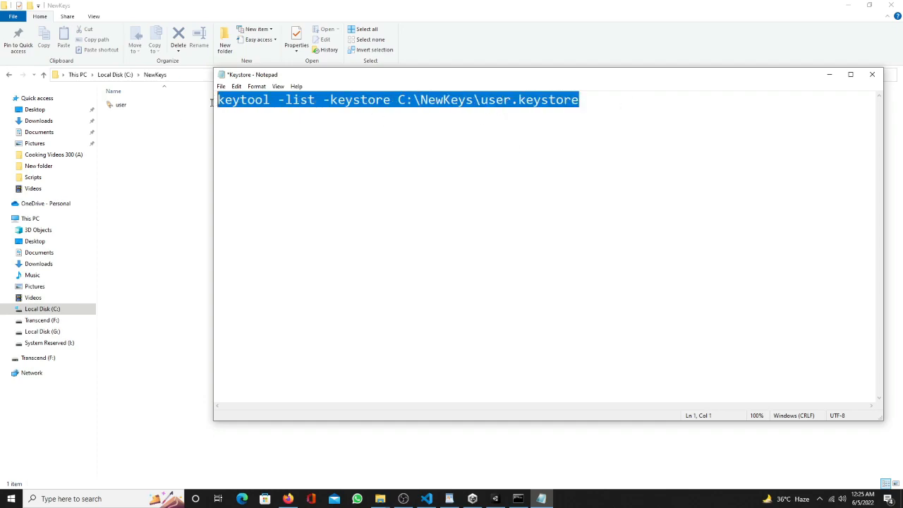
right_click(400, 100)
left_click(279, 134)
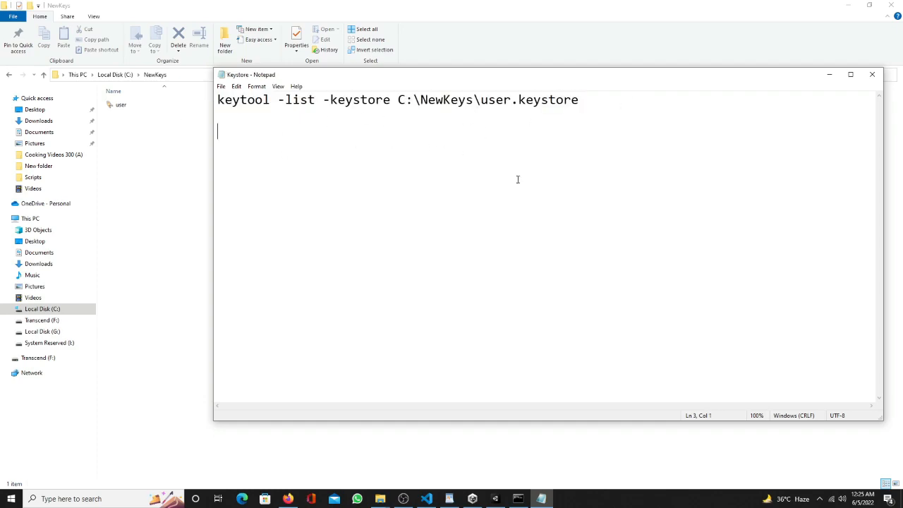
Step: Switch to the Command Prompt, minimize the windows behind it and move it higher on the desktop
left_click(517, 499)
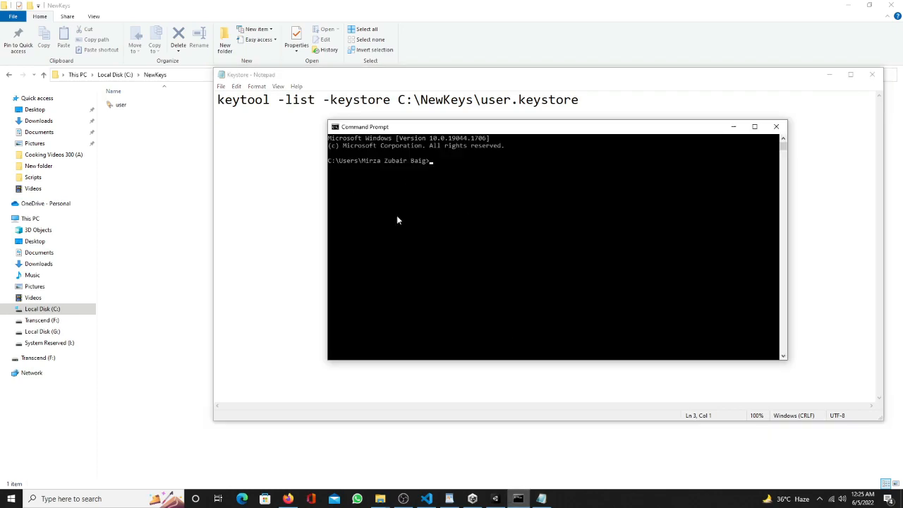
left_click(825, 74)
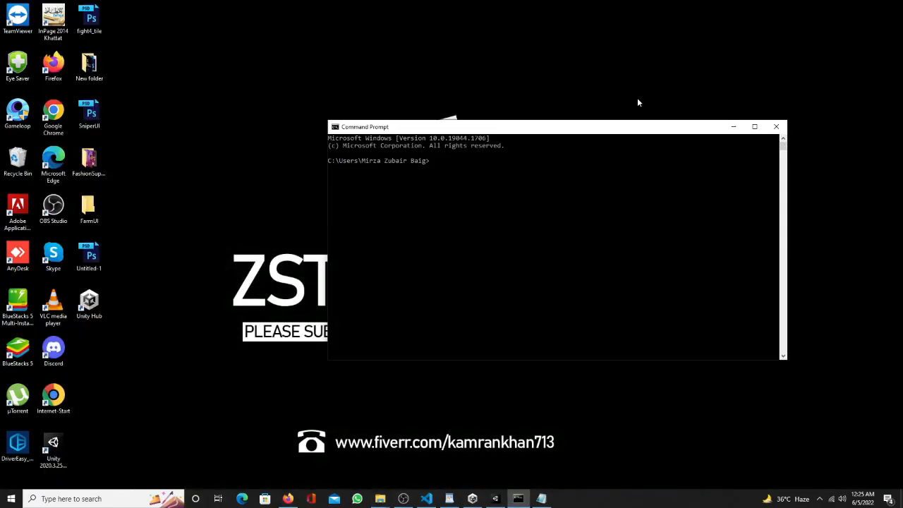
left_click_drag(554, 127, 443, 63)
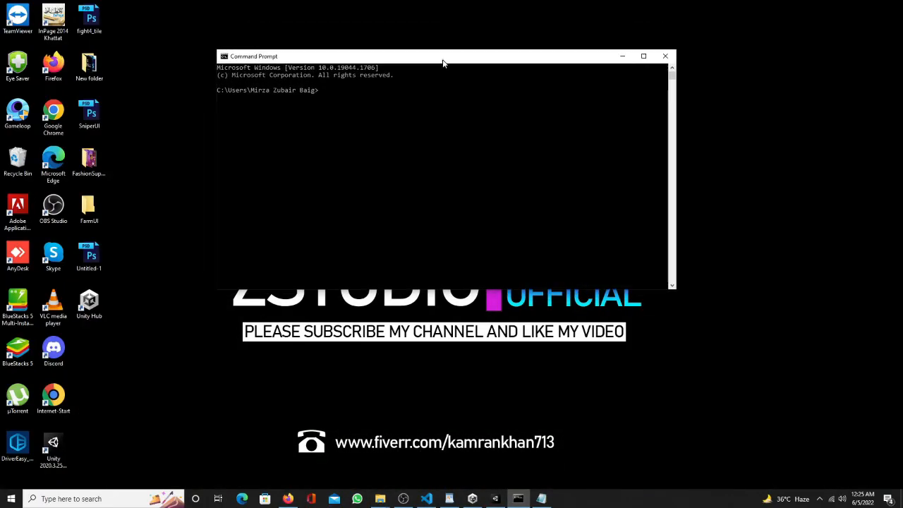
Step: Open the folder C:\Program Files\Java\jdk1.8.0_111\bin in File Explorer
left_click(380, 499)
left_click(44, 311)
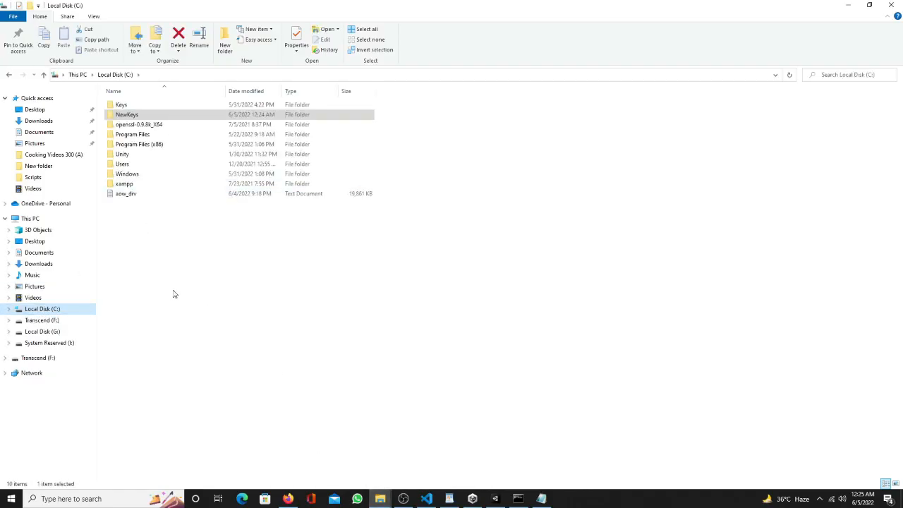
double_click(138, 136)
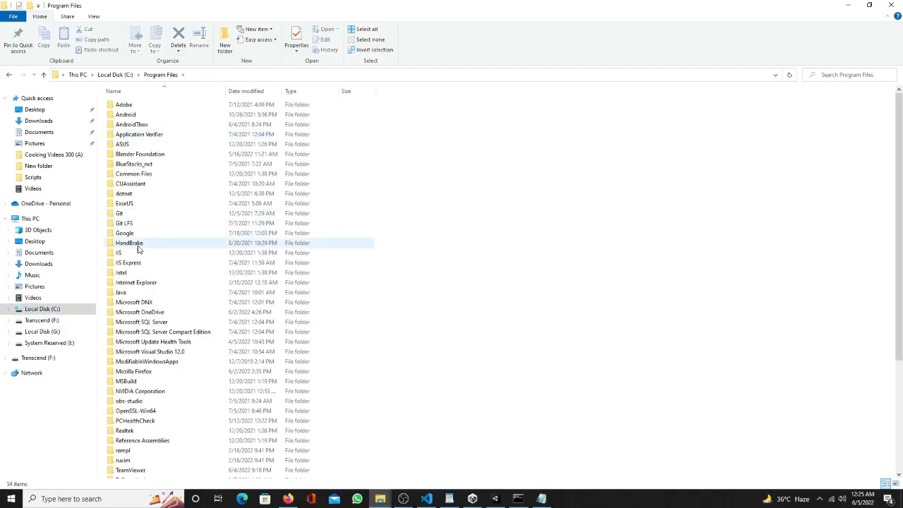
double_click(121, 293)
double_click(143, 106)
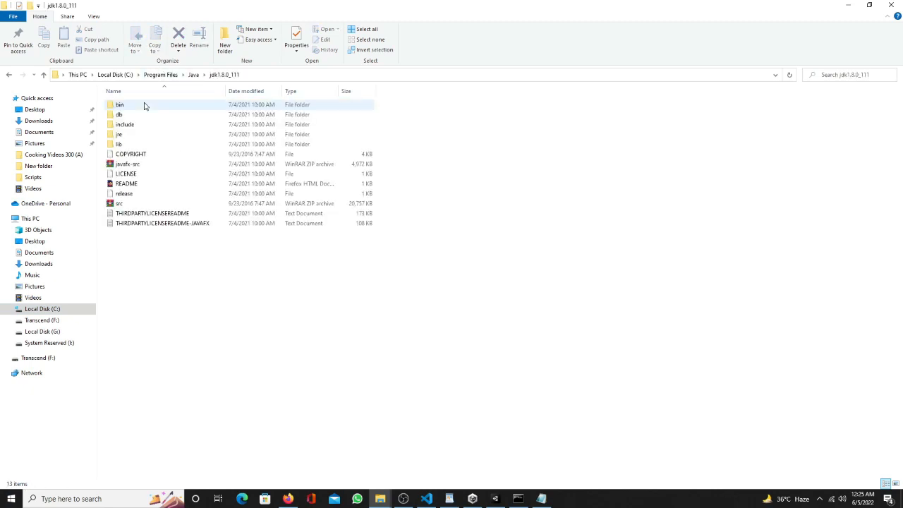
double_click(122, 105)
Step: Copy the JDK bin folder's full path and return to the Command Prompt
left_click(306, 73)
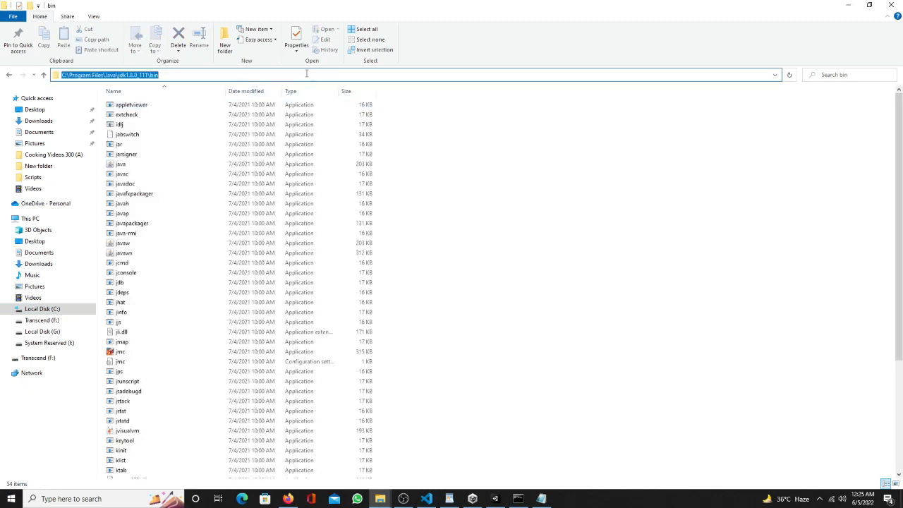
right_click(147, 76)
left_click(168, 105)
left_click(518, 499)
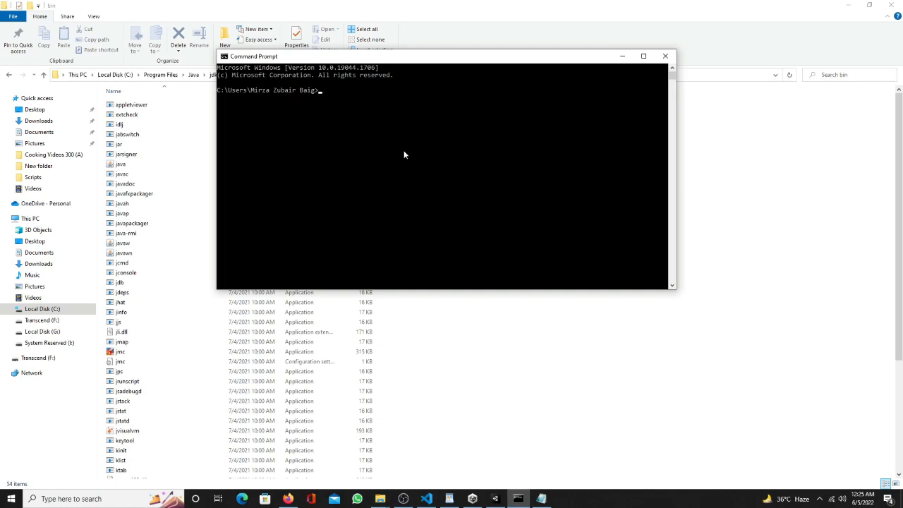
Step: Maximize the Command Prompt, go to the drive root and change the directory to C:\Program Files\Java\jdk1.8.0_111\bin, rechecking the path in File Explorer
type("cd\\")
left_click(643, 55)
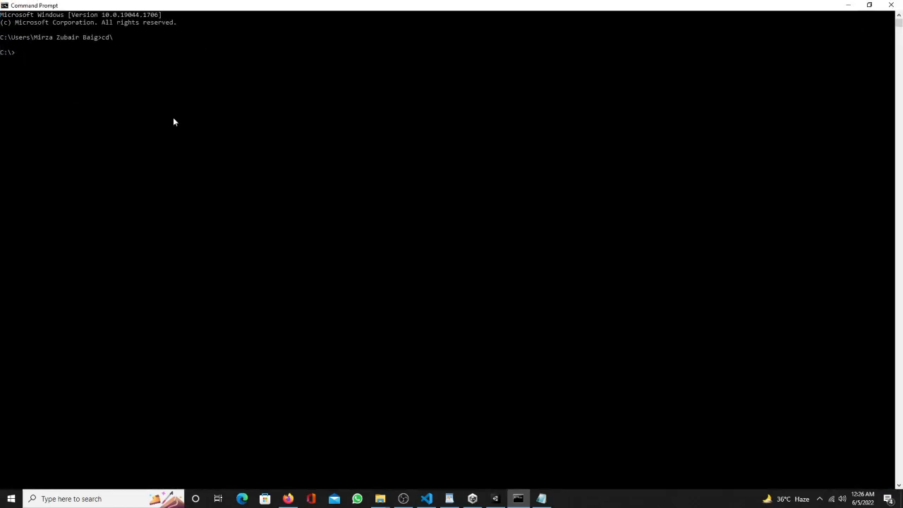
type("cd")
key("ctrl+v")
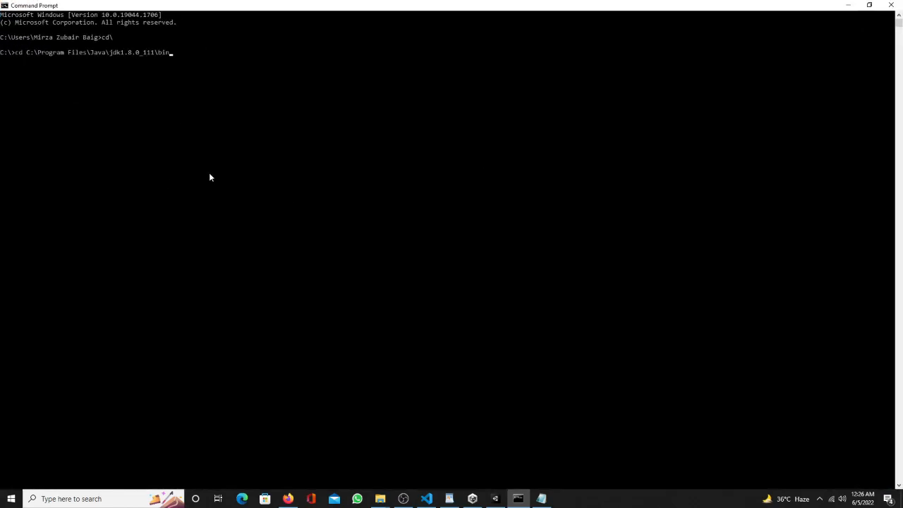
mouse_move(380, 499)
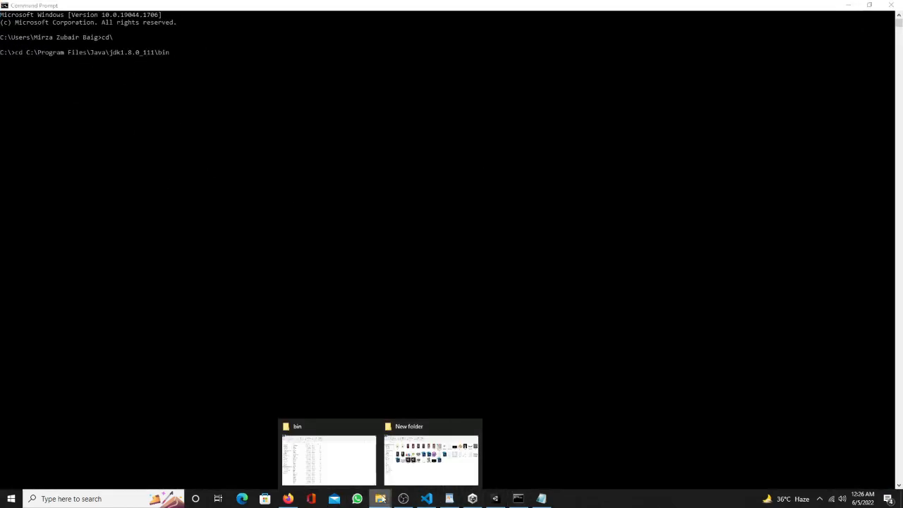
left_click(329, 451)
left_click(273, 74)
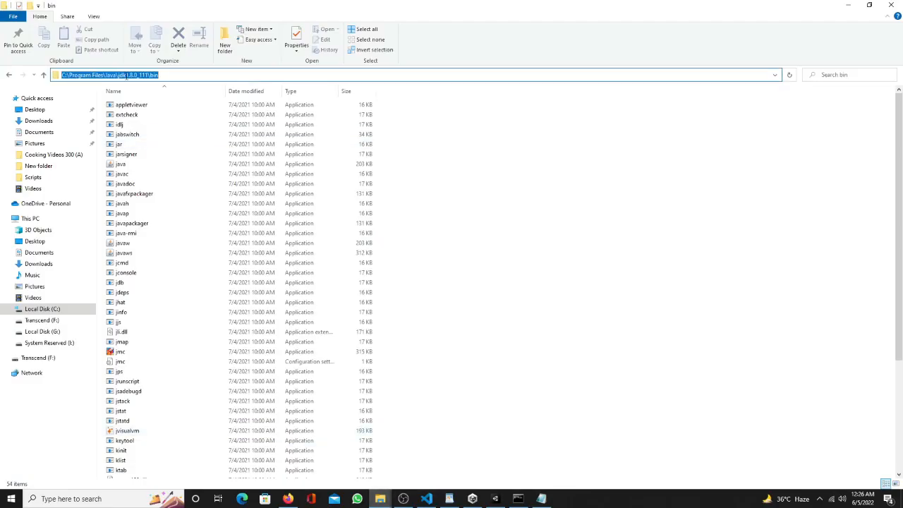
left_click(847, 5)
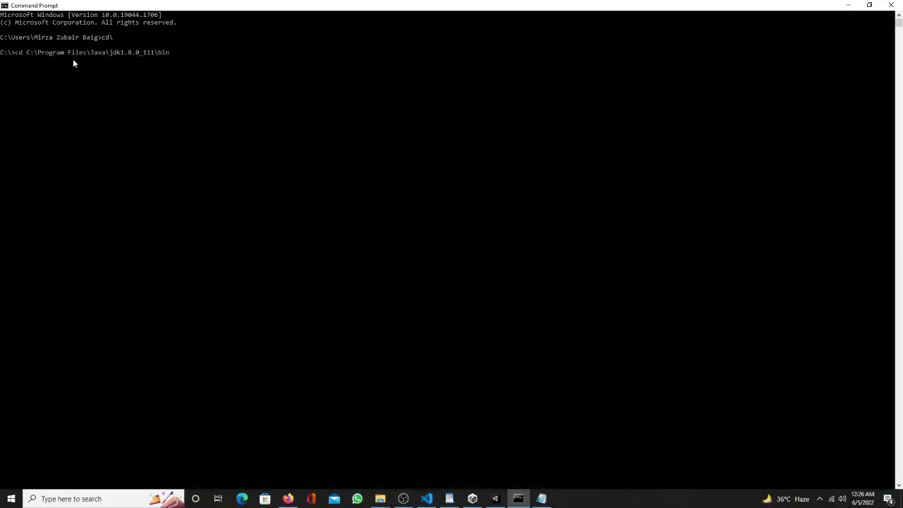
key("Return")
Step: Copy the keytool list command from the Keystore text file, run it in the Command Prompt and enter the keystore password
left_click(541, 498)
left_click_drag(600, 99, 217, 99)
right_click(280, 100)
left_click(301, 125)
right_click(206, 80)
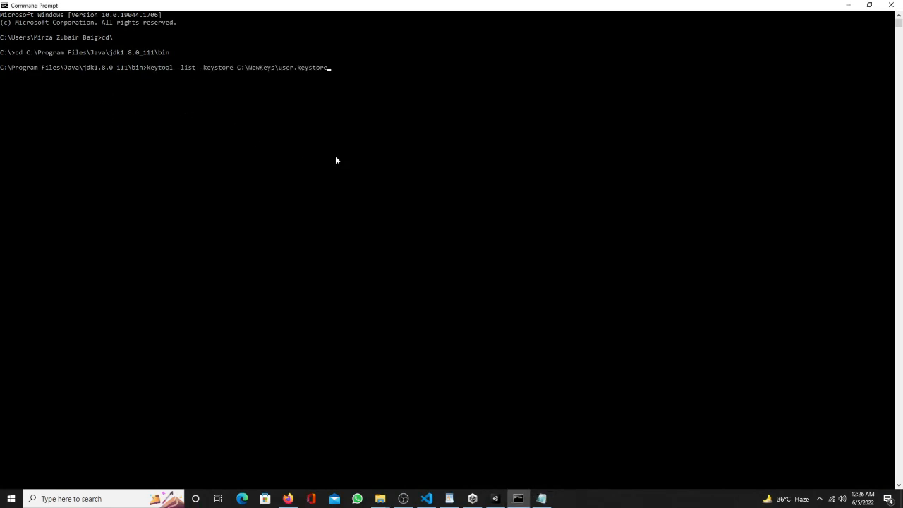
key("Return")
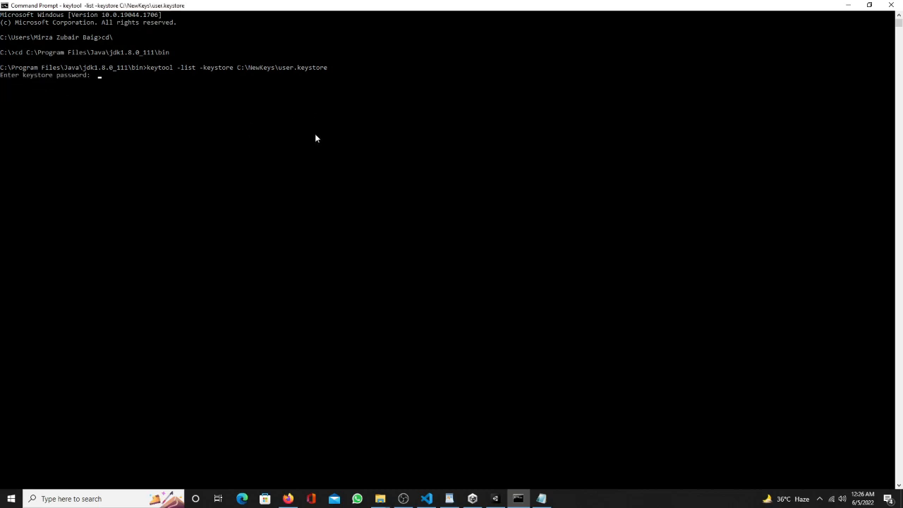
key("Return")
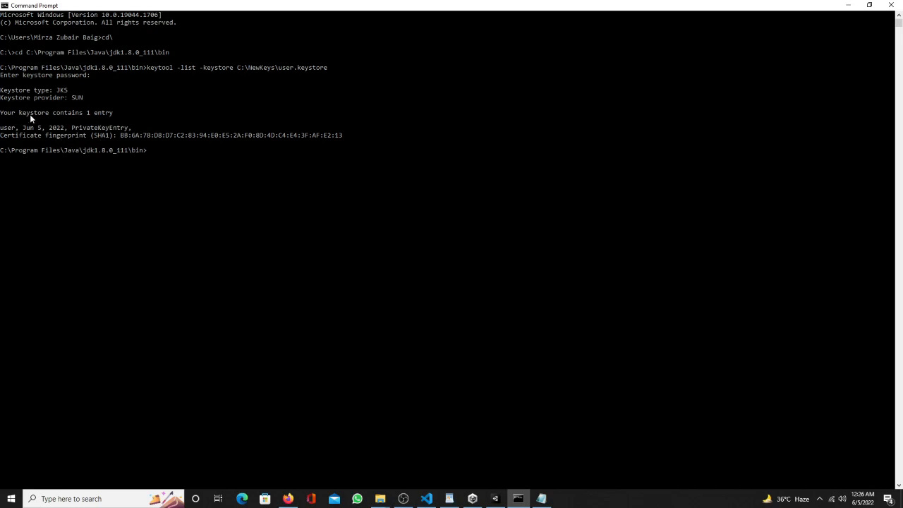
Step: Copy the SHA1 certificate fingerprint from the Command Prompt and save it as a fingerprint of the GLoginTutorial Android app in Firebase
left_click_drag(121, 137, 341, 136)
right_click(278, 137)
left_click(304, 462)
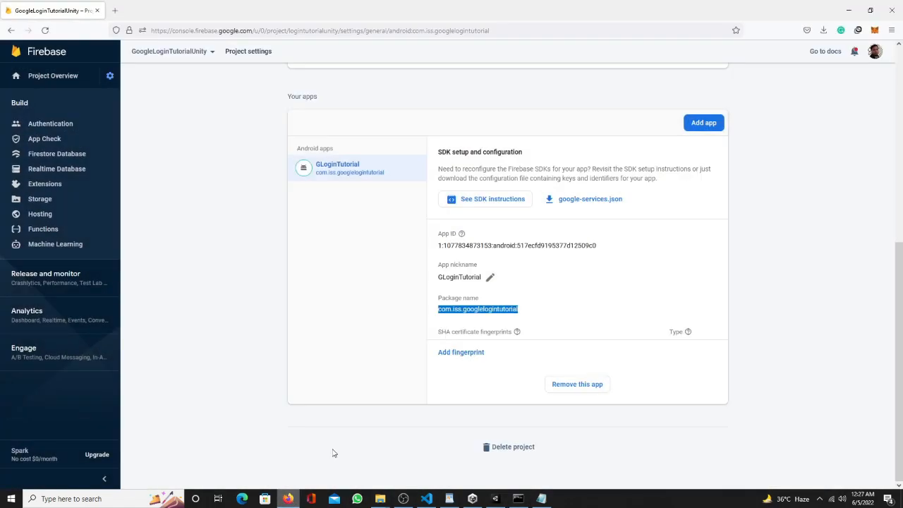
left_click(462, 352)
left_click(498, 399)
key("ctrl+v")
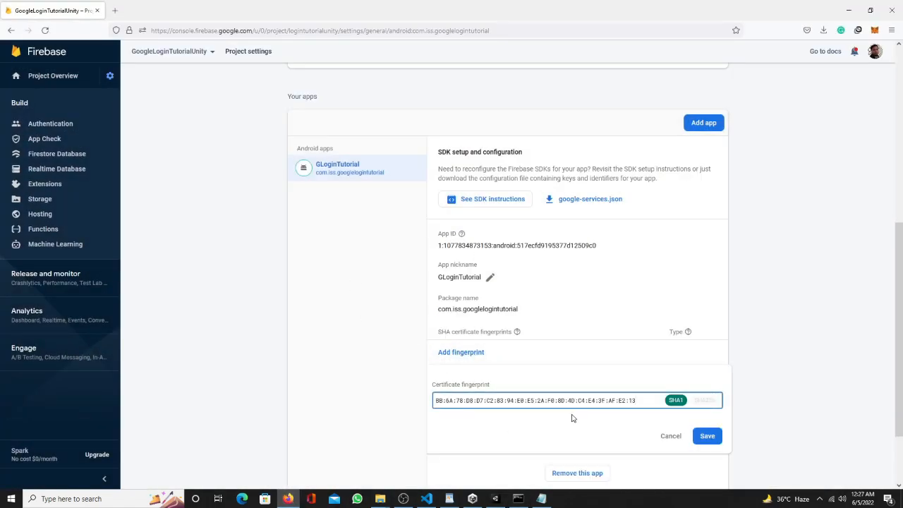
key("ctrl+a")
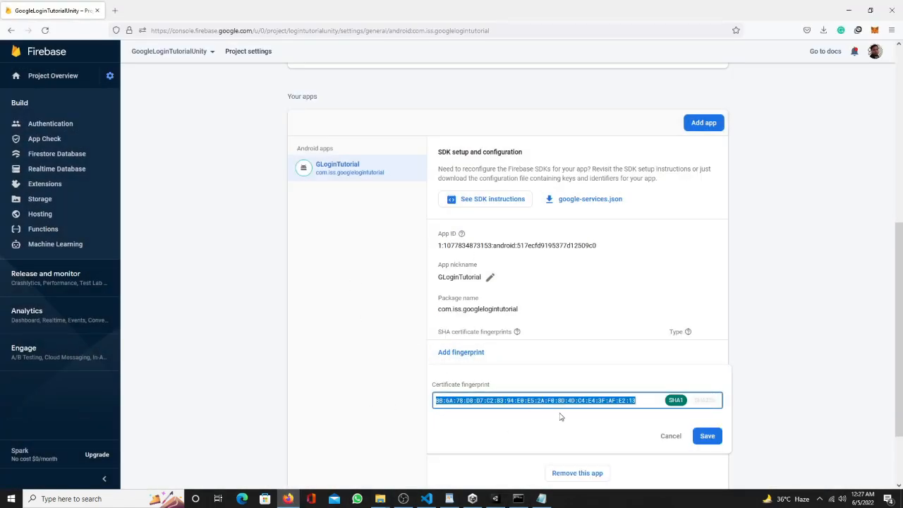
left_click(708, 437)
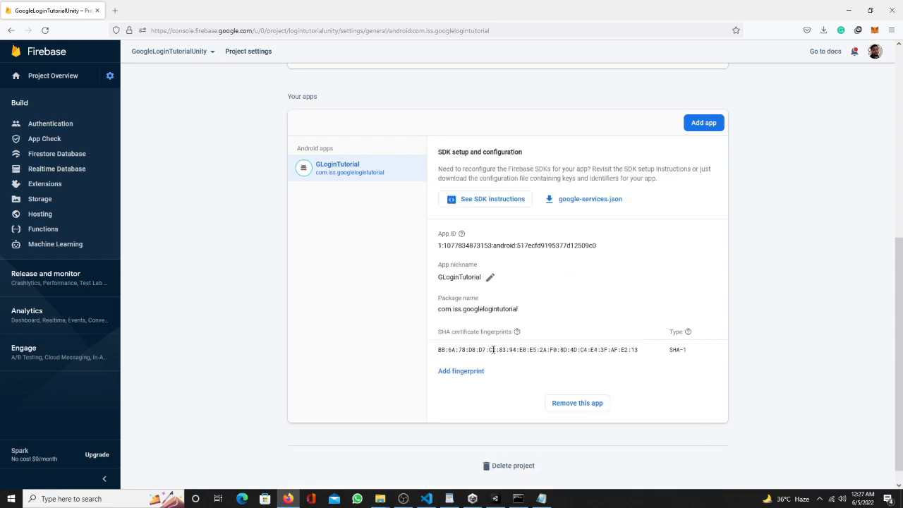
Step: Download google-services.json for the GLoginTutorial app from Firebase and switch to the Unity editor
left_click(849, 9)
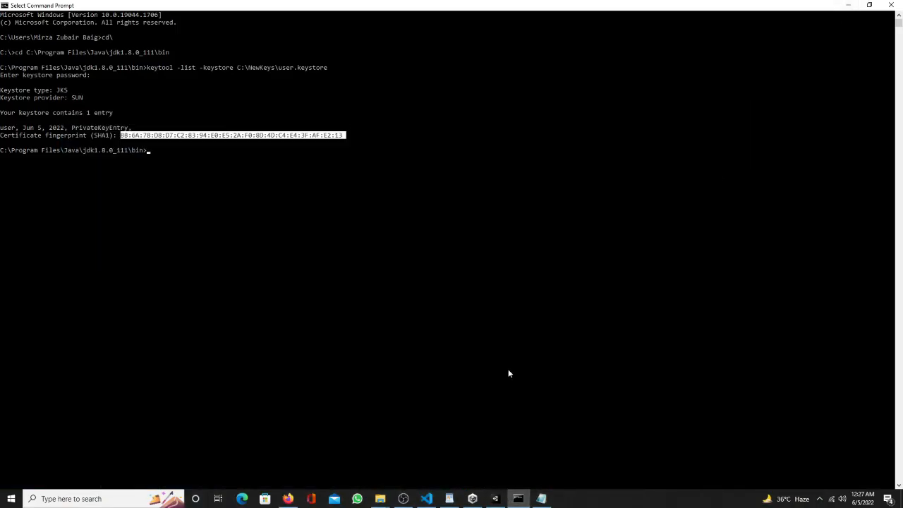
left_click(288, 499)
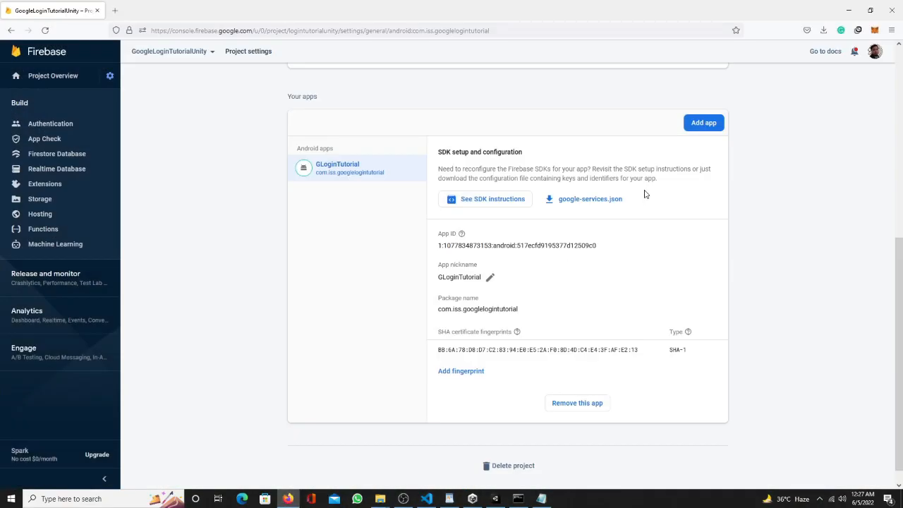
left_click(594, 204)
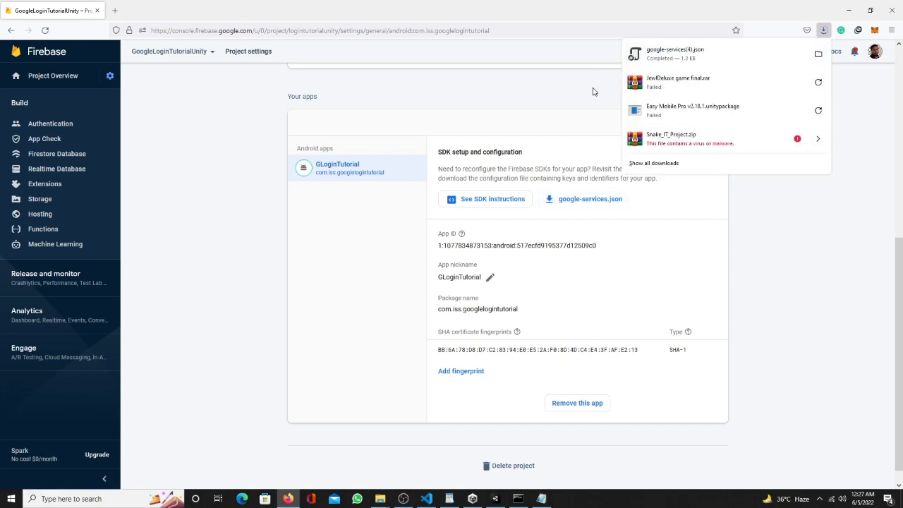
left_click(849, 9)
left_click(849, 10)
left_click(495, 499)
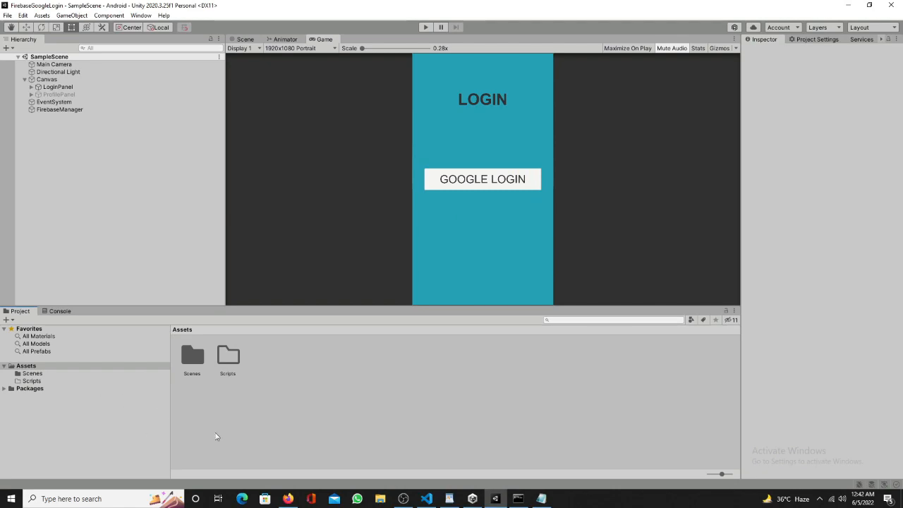
Step: Bring the FirebaseAuth package from F:\FiverrProjects\ClientProjects\firebase_unity_sdk_9.0.0\dotnet4 into the Unity project's Assets
key("super+e")
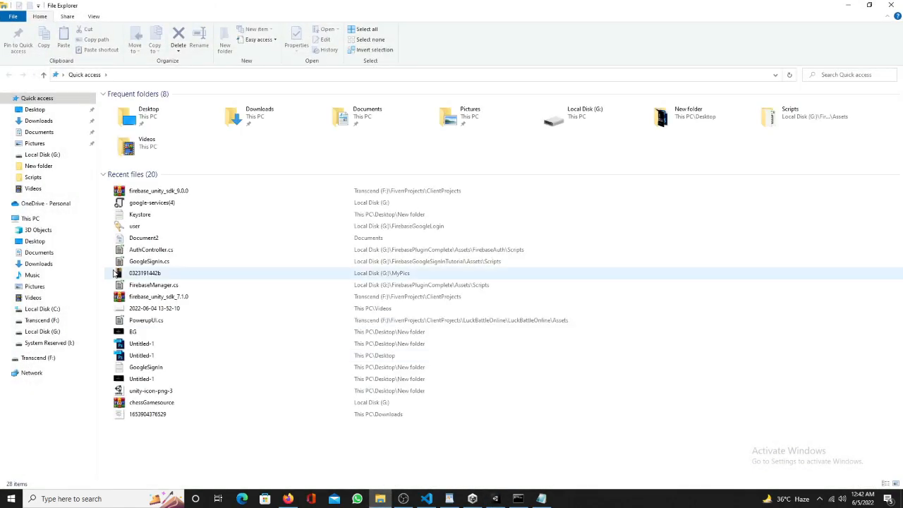
left_click(42, 320)
double_click(128, 154)
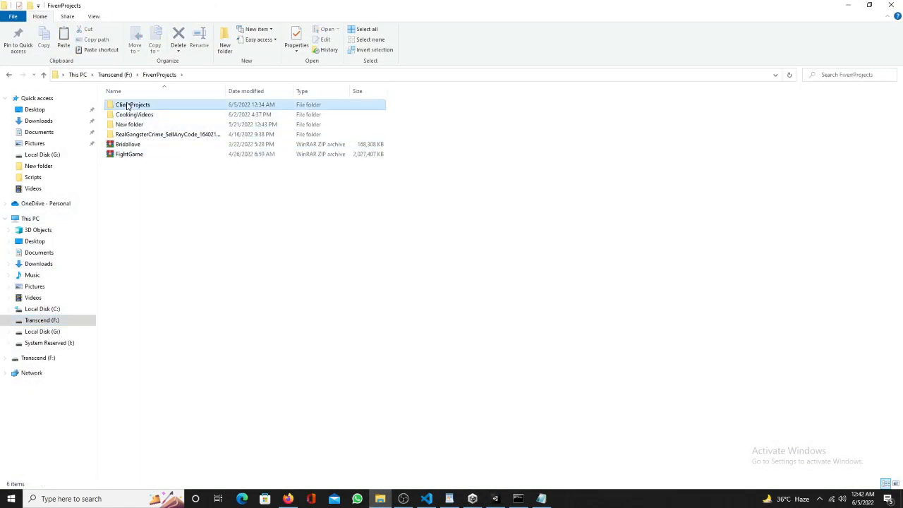
double_click(131, 105)
double_click(147, 159)
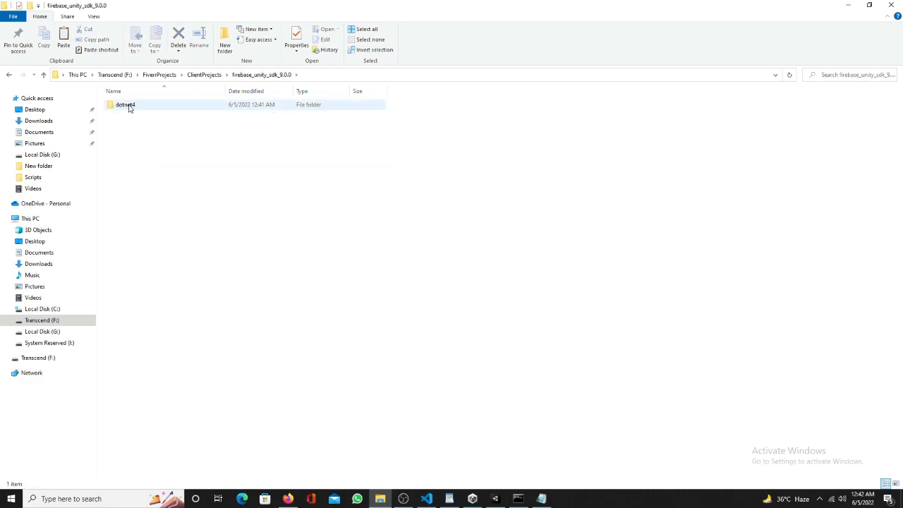
double_click(130, 106)
left_click_drag(122, 107, 348, 422)
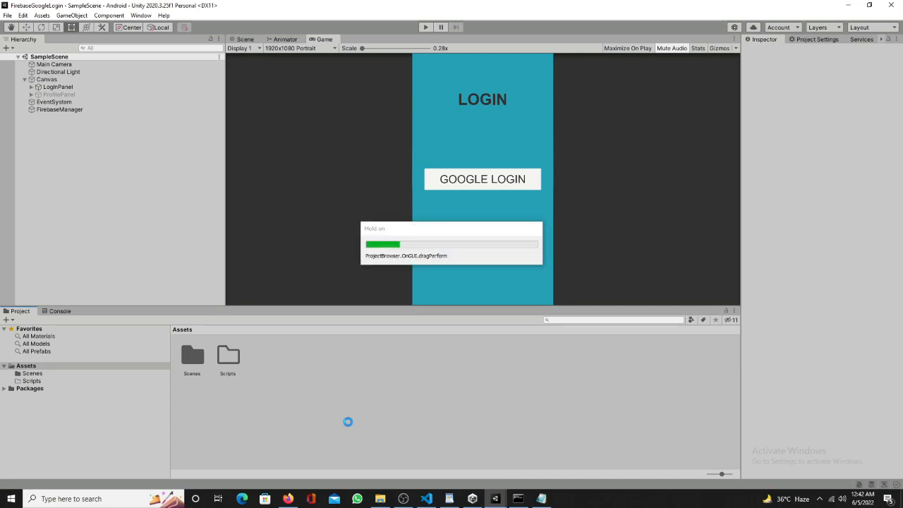
Step: Collapse the folders in the FirebaseAuth package import, exclude the Parse folder and import the rest
left_click(362, 103)
left_click(362, 111)
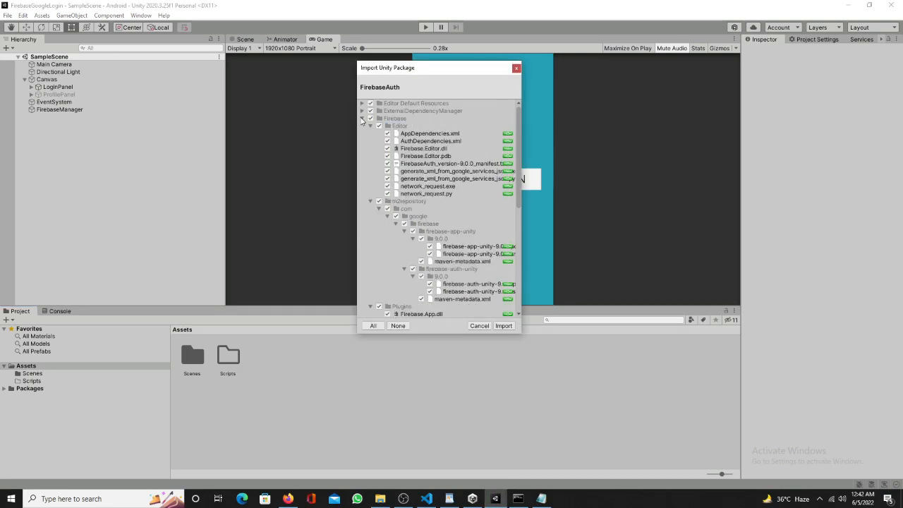
left_click(362, 117)
left_click(361, 125)
left_click(362, 133)
left_click(370, 126)
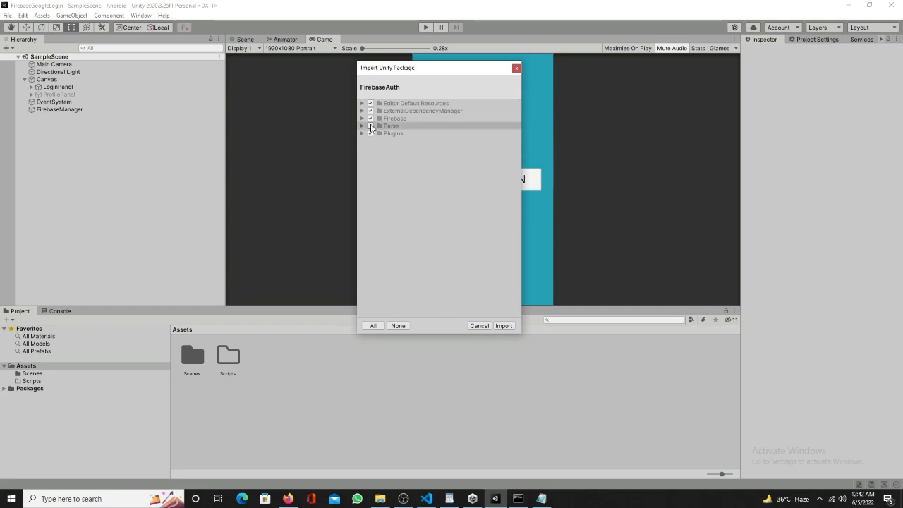
left_click(507, 326)
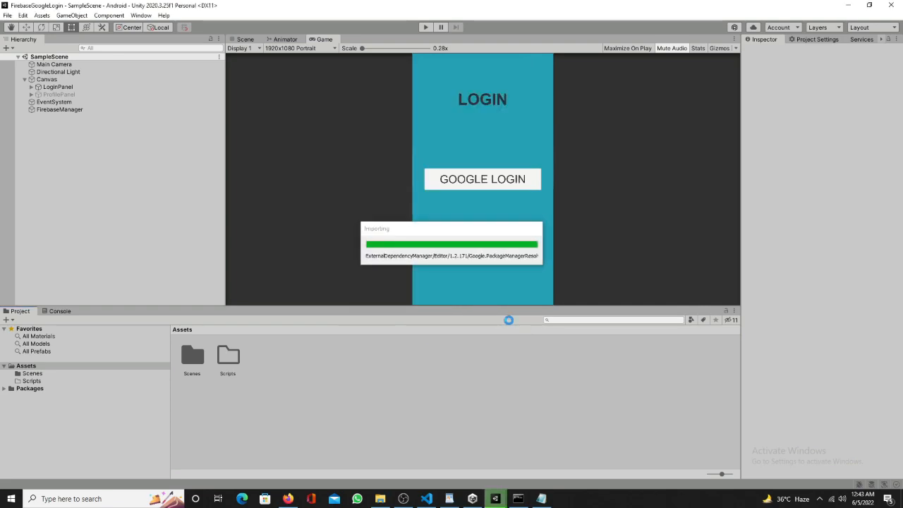
Step: Switch to Firefox and search Google in a new tab for "GoogleSignIn SDK unity"
left_click(296, 497)
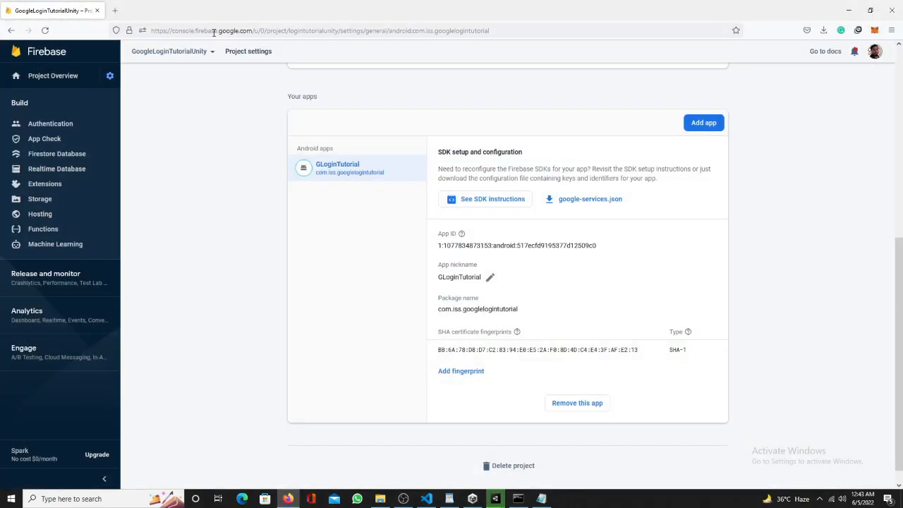
left_click(118, 12)
type("Google sdk")
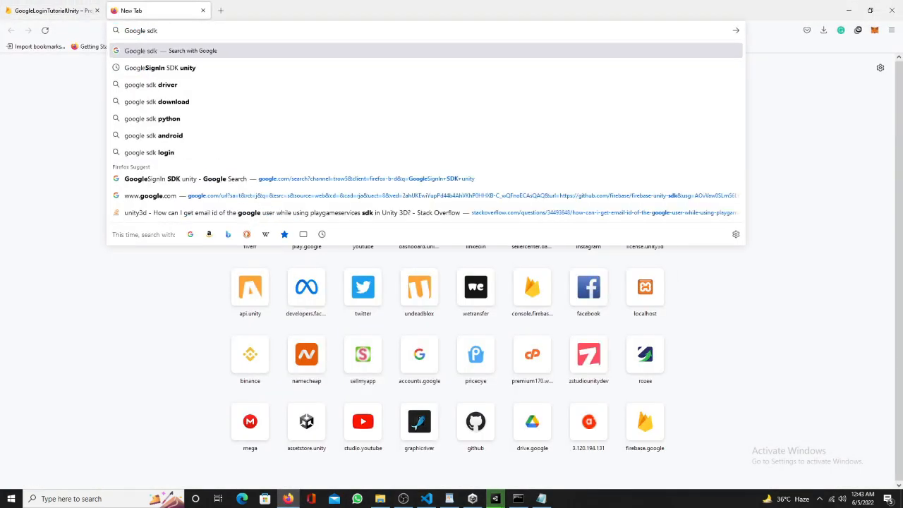
key("Down")
key("Return")
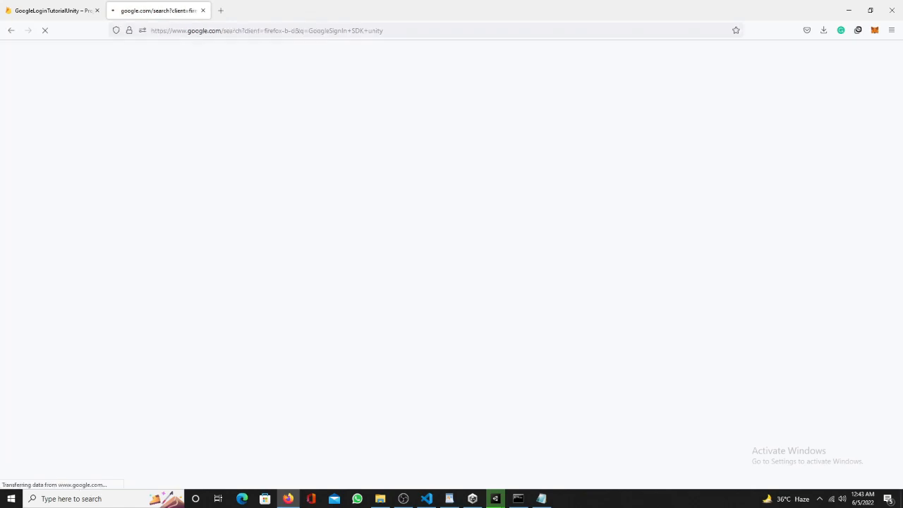
Step: Open the googlesamples/google-signin-unity releases page in a new tab and find the Version 1.0.4 assets
right_click(233, 226)
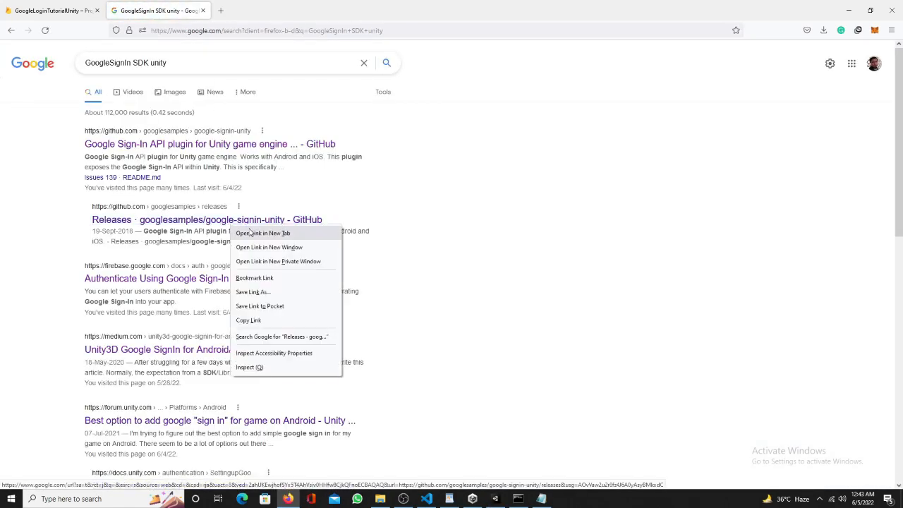
left_click(255, 232)
left_click(263, 10)
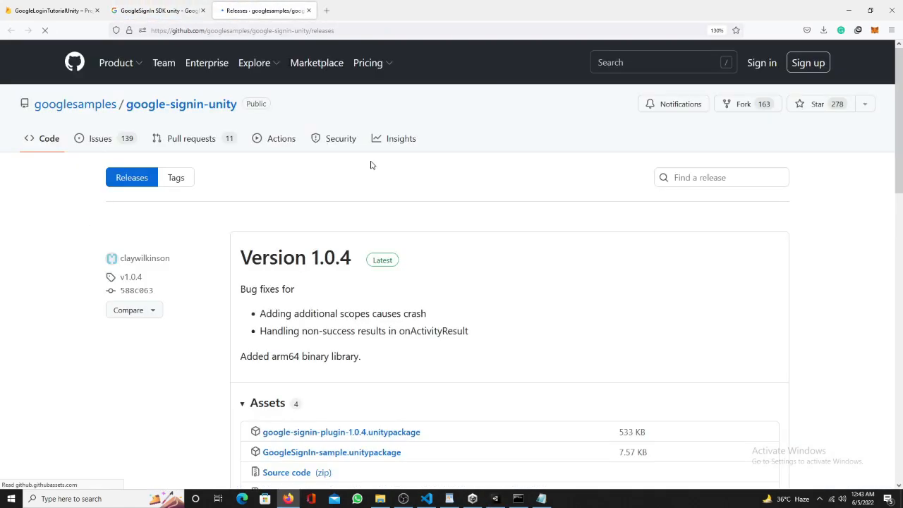
scroll(516, 296, "down", 2)
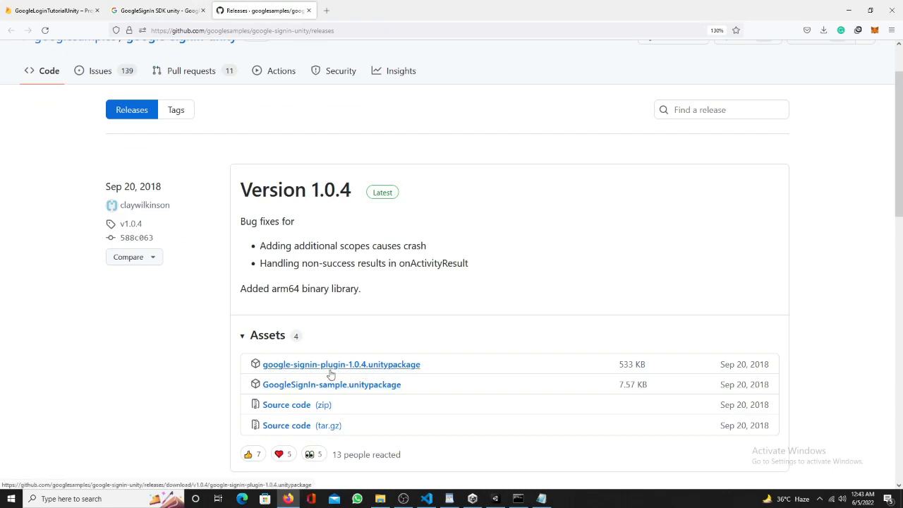
Step: Open the Downloads folder in File Explorer
left_click(380, 498)
left_click(37, 121)
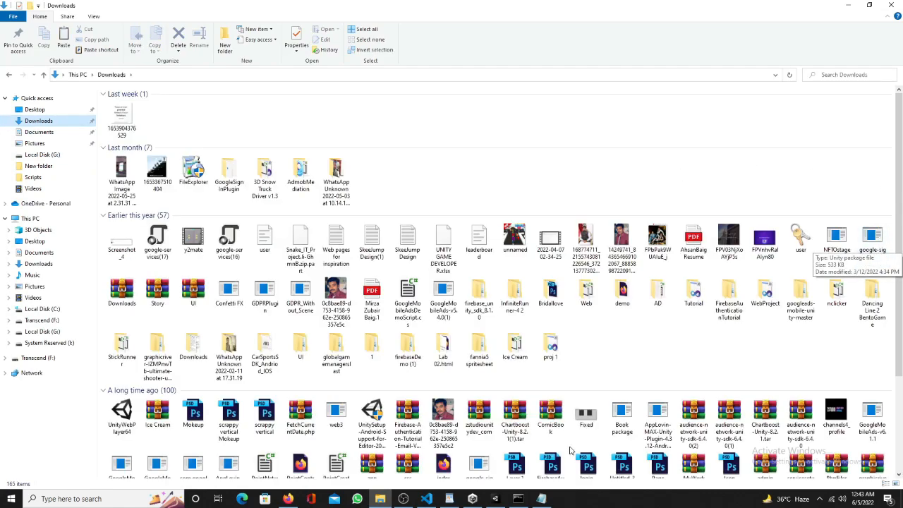
Step: Switch back to Unity, check the Console after the import and return to the project's Assets
left_click(493, 500)
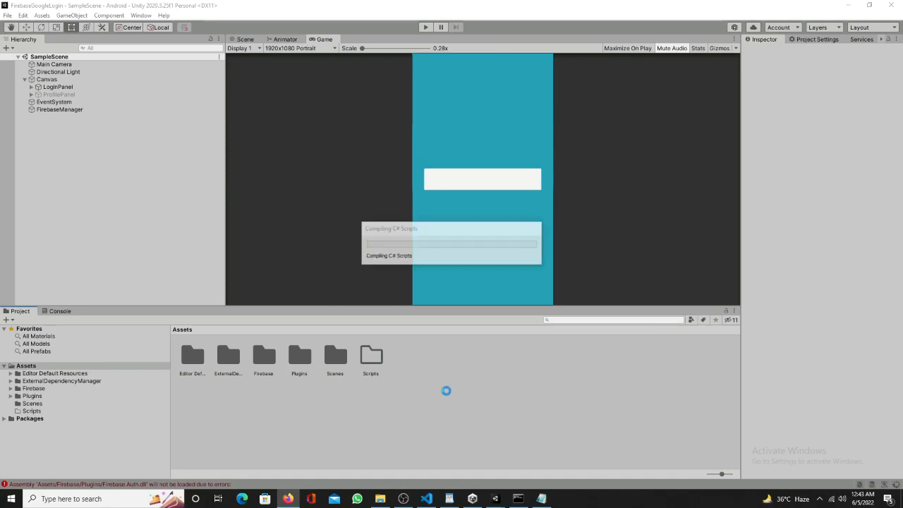
left_click(533, 220)
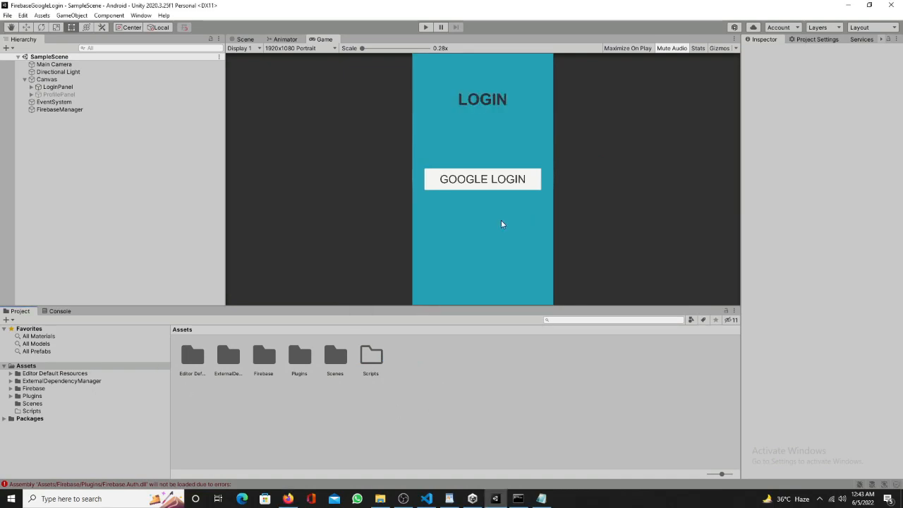
left_click(60, 311)
left_click(22, 315)
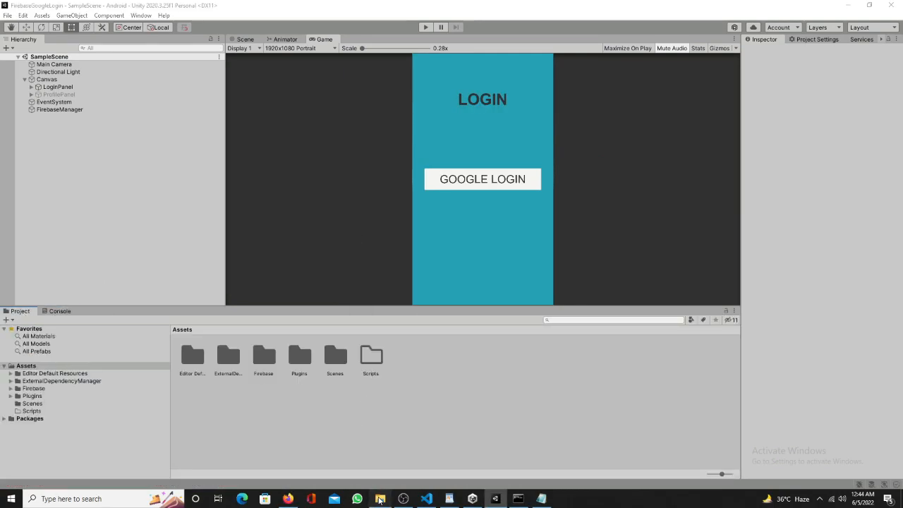
Step: Import the google-signin-plugin-1.0.4(2) package from the Downloads folder into Unity's Assets, leaving out the Parse folder
left_click(379, 499)
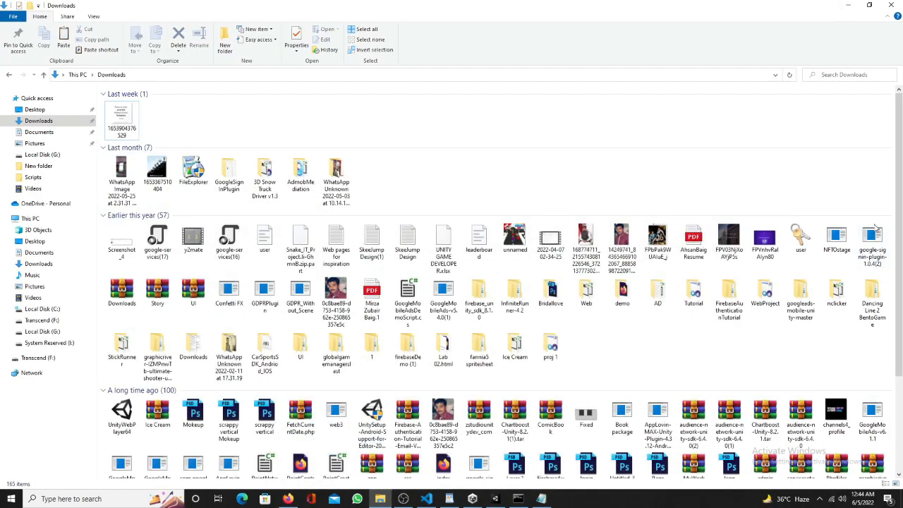
left_click_drag(871, 247, 26, 368)
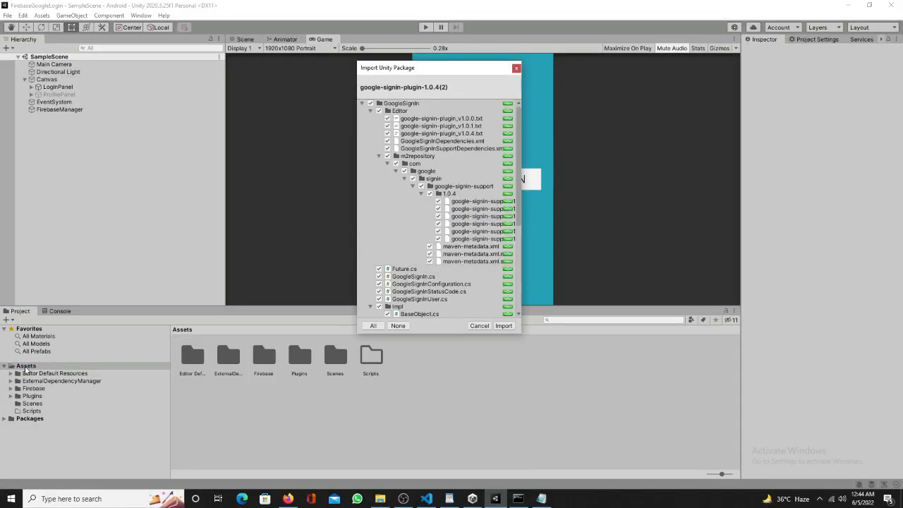
left_click(362, 104)
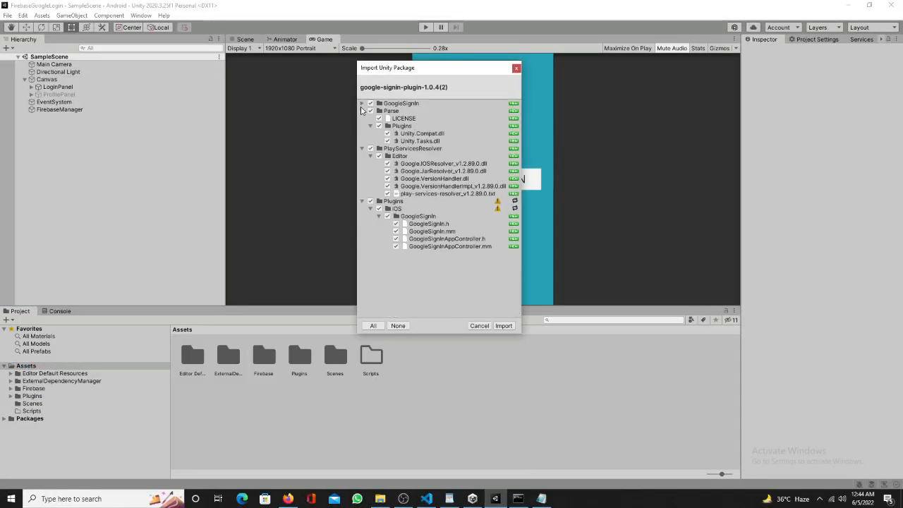
left_click(361, 110)
left_click(361, 119)
left_click(362, 126)
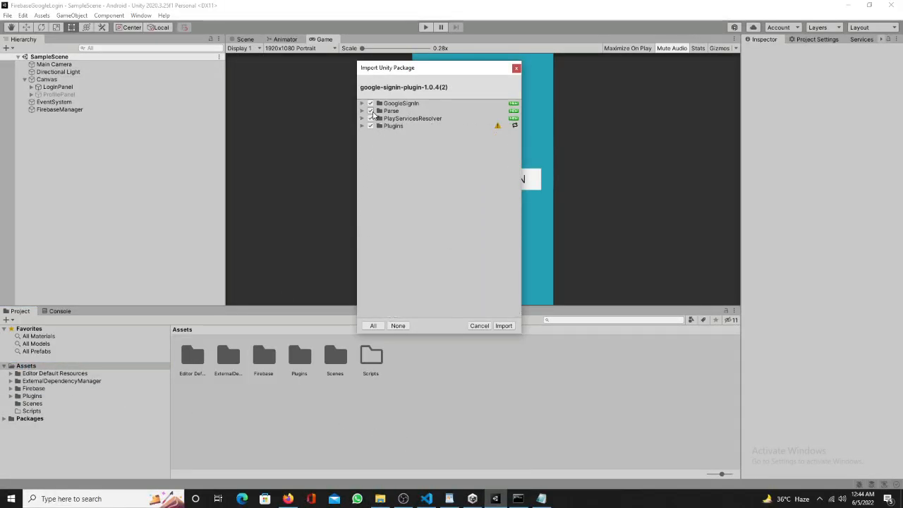
left_click(371, 110)
left_click(503, 327)
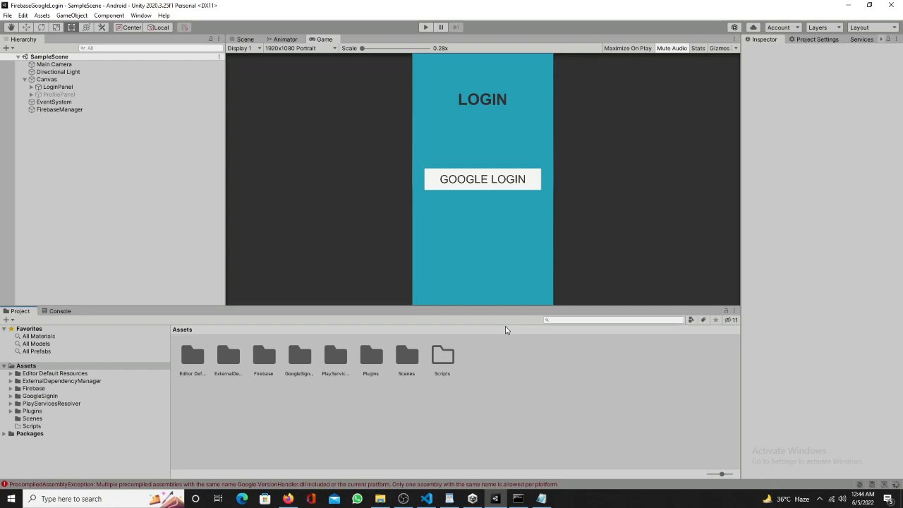
Step: Clear the Console messages after the import and return to the project's Assets
left_click(60, 311)
left_click(9, 319)
left_click(20, 311)
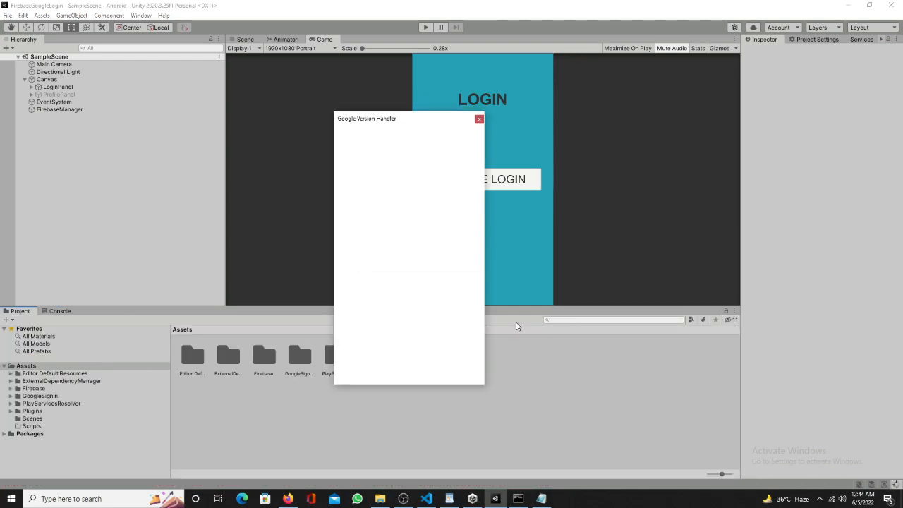
Step: Delete all obsolete files listed by the Google Version Handler, dismissing the auto-resolution prompt and clearing the Console
left_click(466, 379)
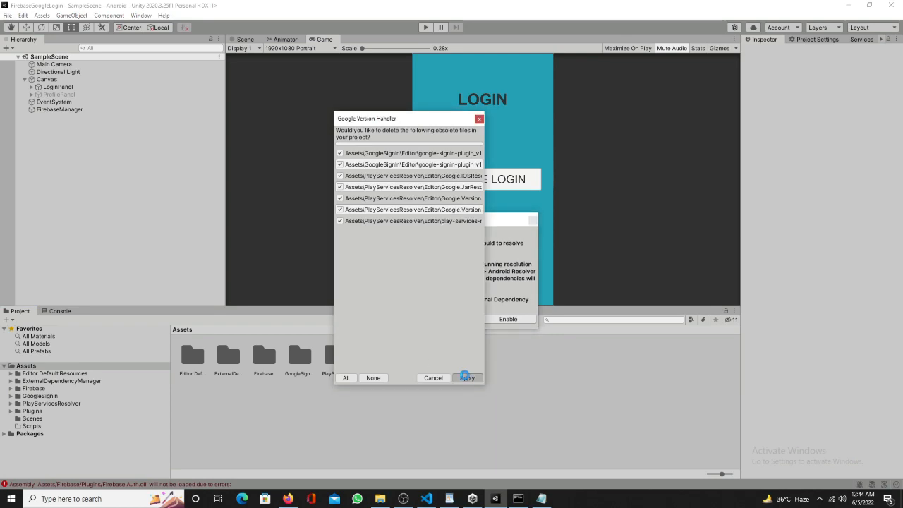
left_click(532, 220)
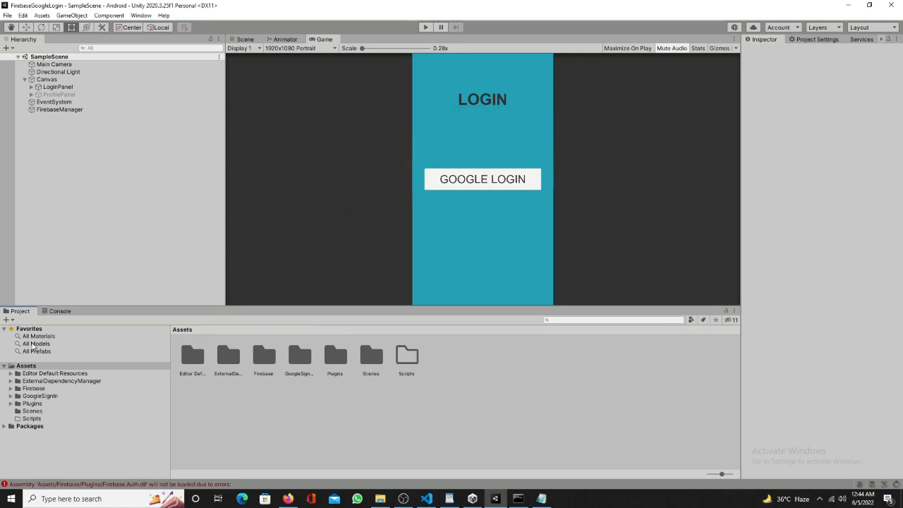
left_click(60, 311)
left_click(10, 319)
left_click(20, 311)
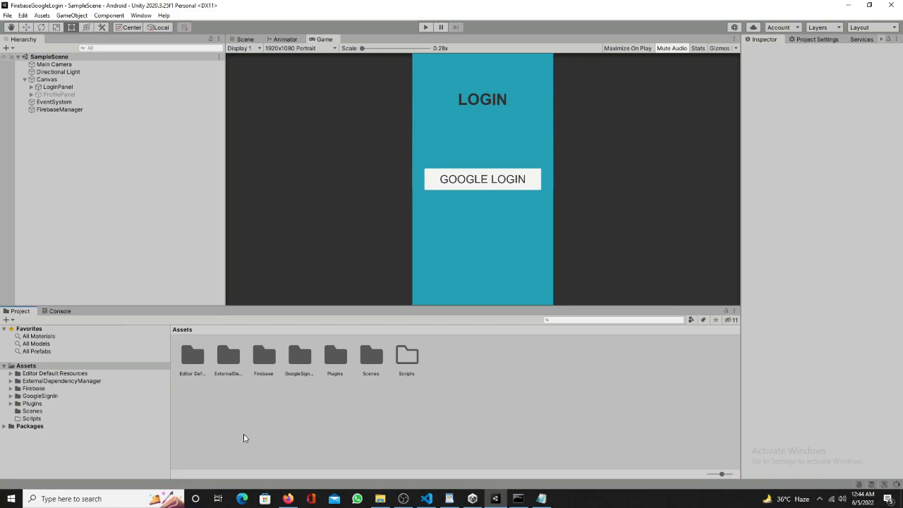
Step: Switch to Firefox and download google-services.json for the GLoginTutorial app from the Firebase project settings
left_click(288, 498)
left_click(53, 10)
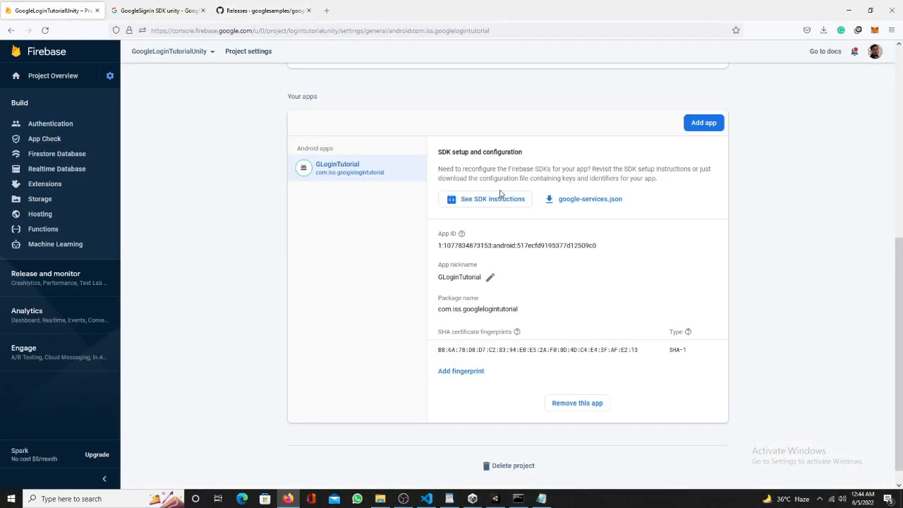
left_click(570, 200)
left_click(822, 31)
left_click(818, 54)
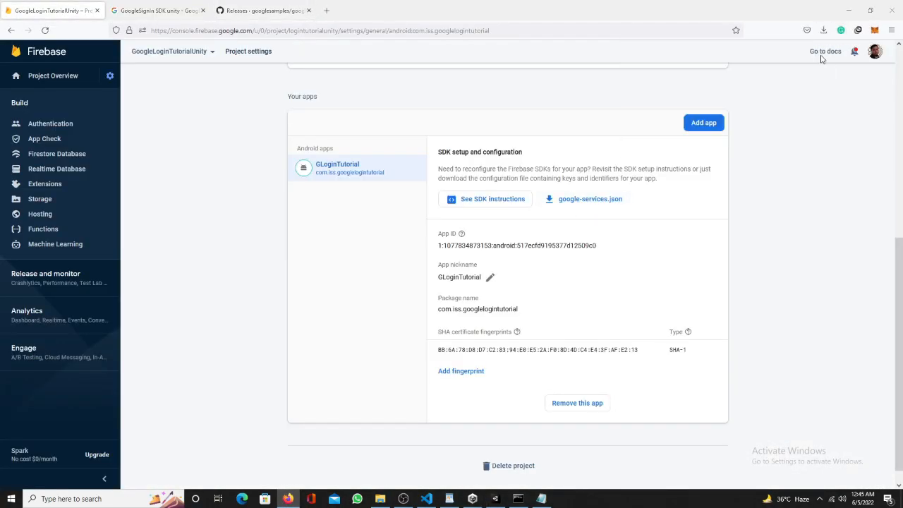
Step: Add the downloaded Firebase configuration file to Unity's Assets and rename it google-services
left_click_drag(606, 439, 502, 337)
left_click(532, 220)
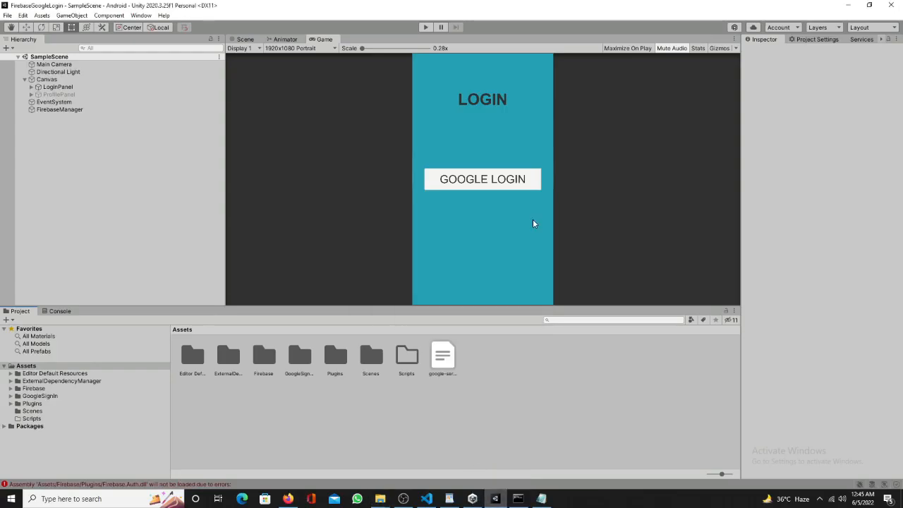
left_click(443, 375)
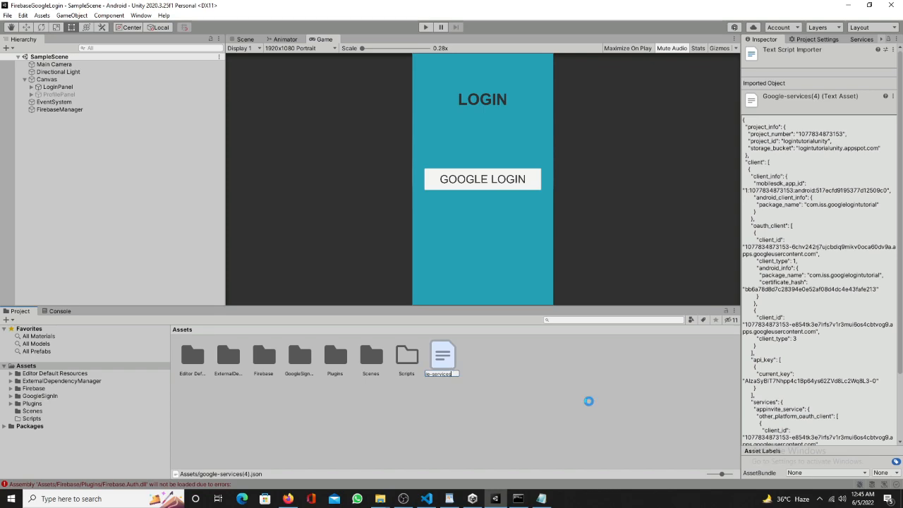
key("Return")
Step: Force Resolve the Android dependencies with the External Dependency Manager's Android Resolver
left_click(42, 15)
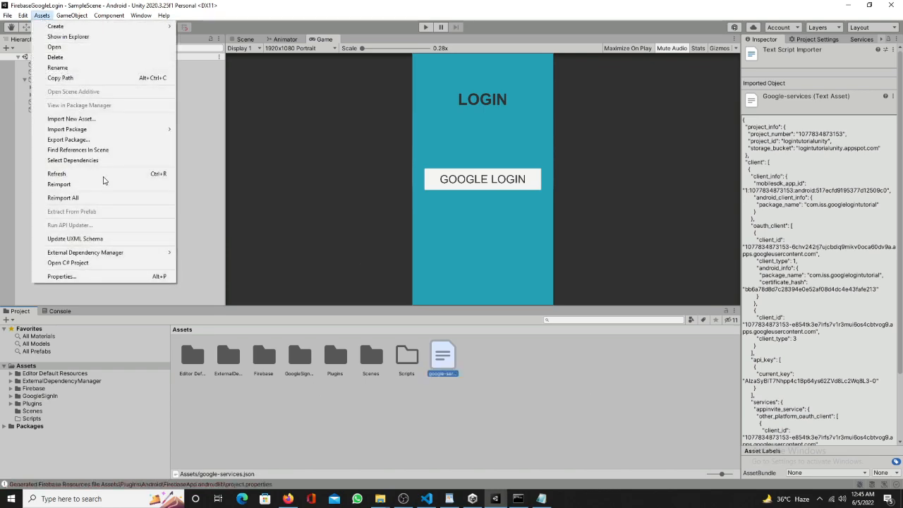
mouse_move(141, 252)
mouse_move(210, 284)
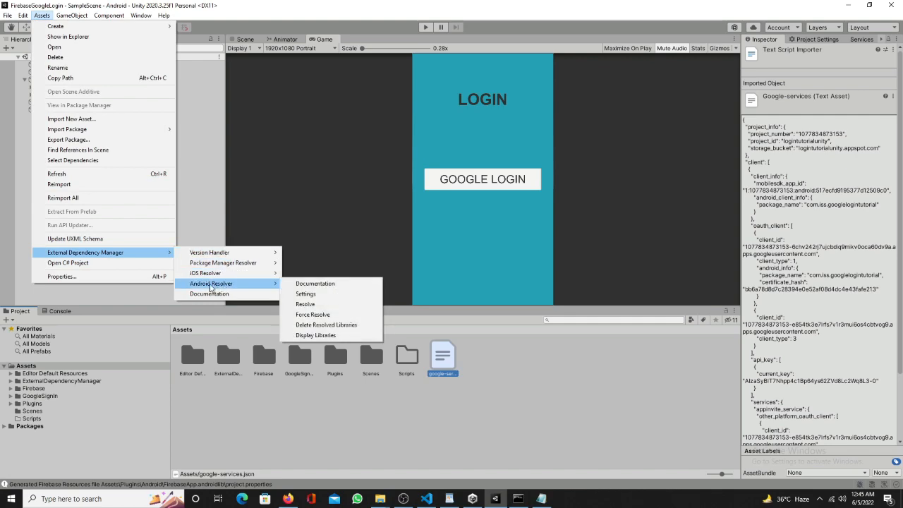
left_click(316, 317)
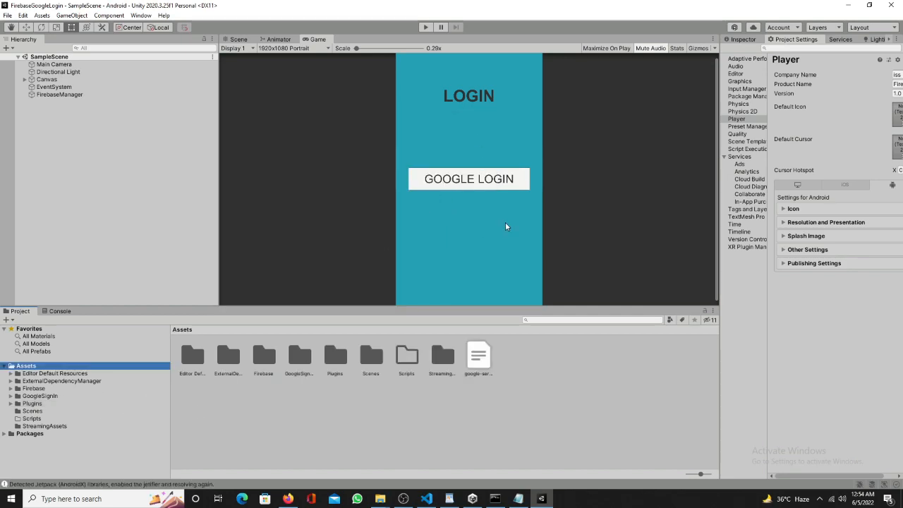
Step: Create a C# script named FirebaseGoogleLogin in the Scripts folder
left_click(416, 360)
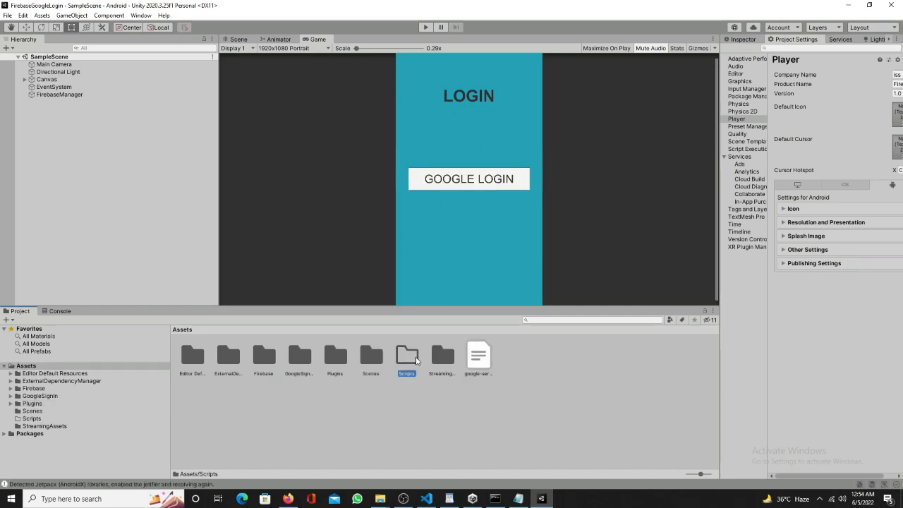
double_click(416, 360)
right_click(332, 379)
mouse_move(423, 117)
left_click(523, 134)
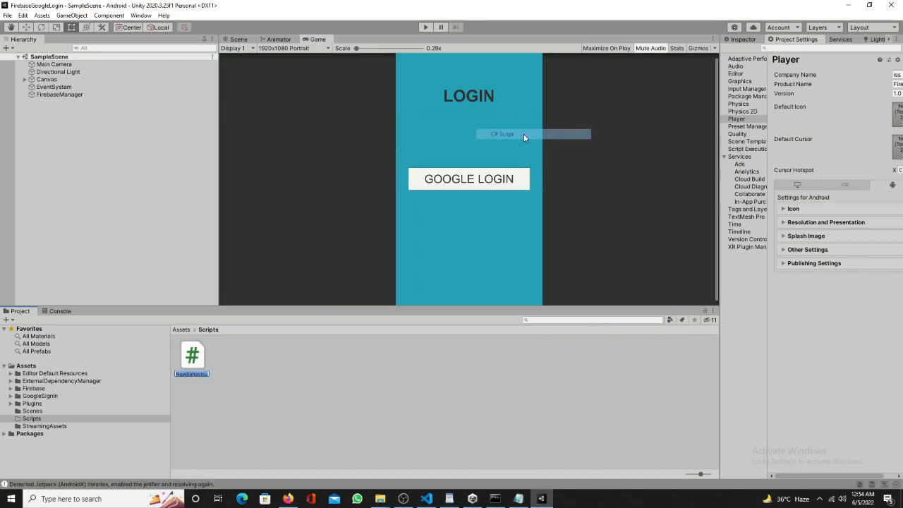
type("Firebas")
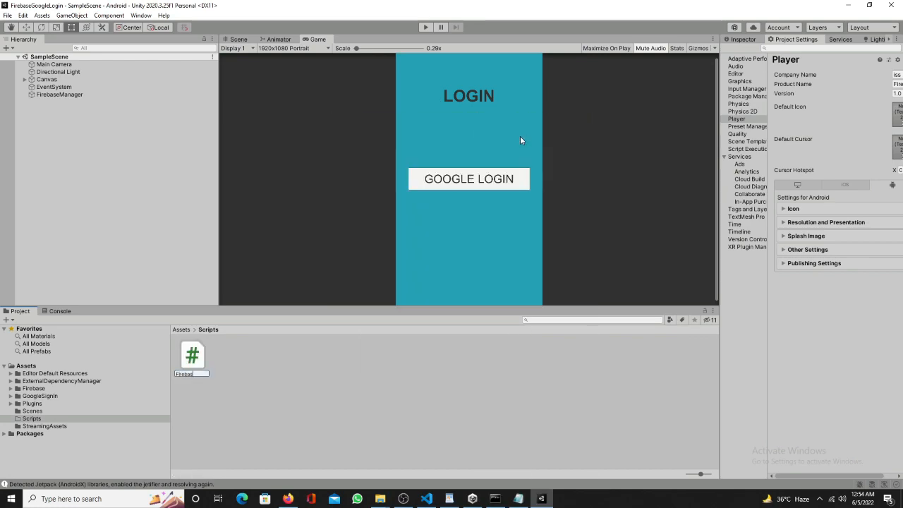
type("eGoogleLo")
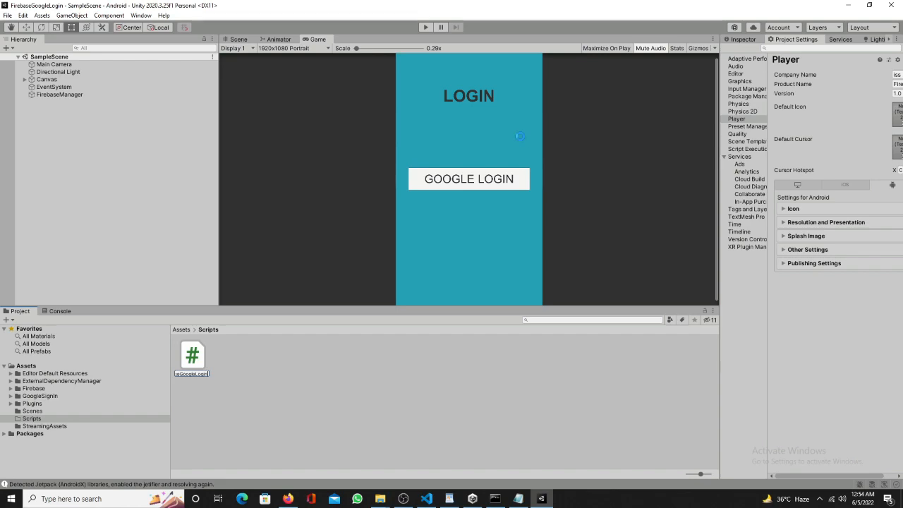
key("Return")
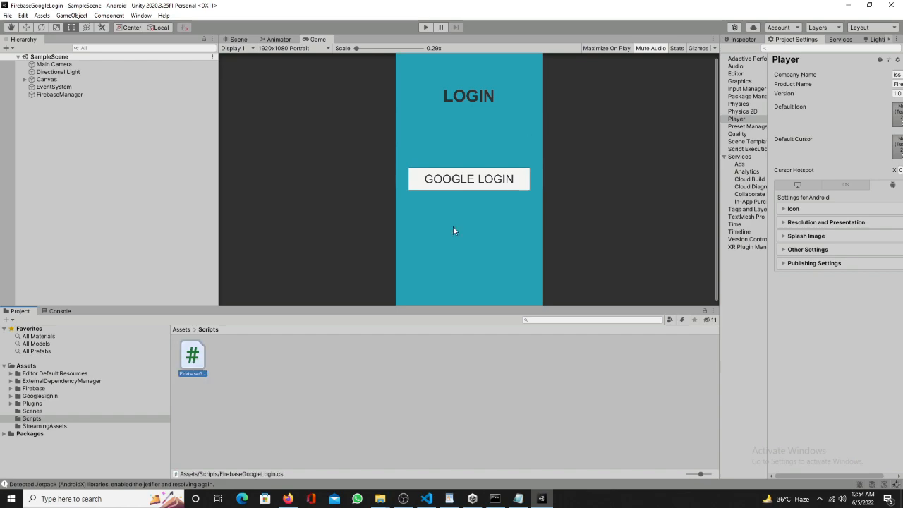
Step: Attach the FirebaseGoogleLogin script to the FirebaseManager object and open it in a maximized Visual Studio Code window
left_click(53, 95)
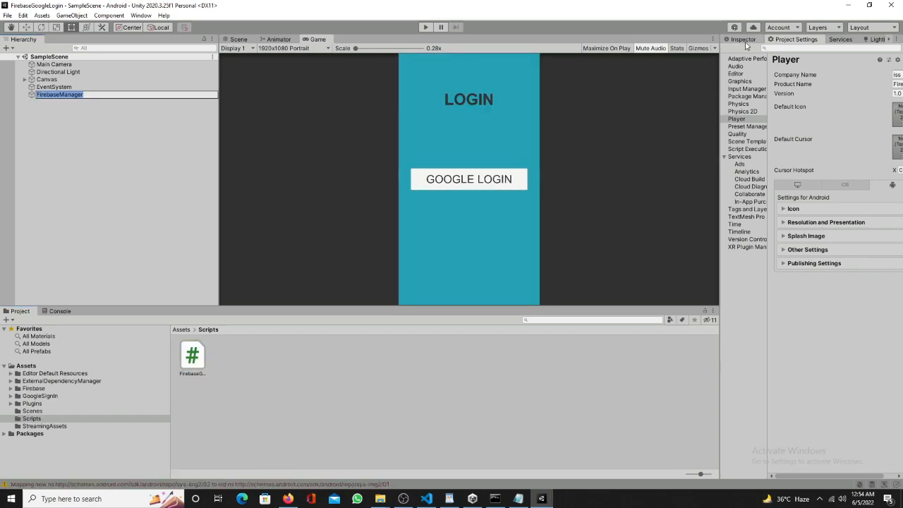
left_click(743, 39)
left_click_drag(193, 356, 821, 206)
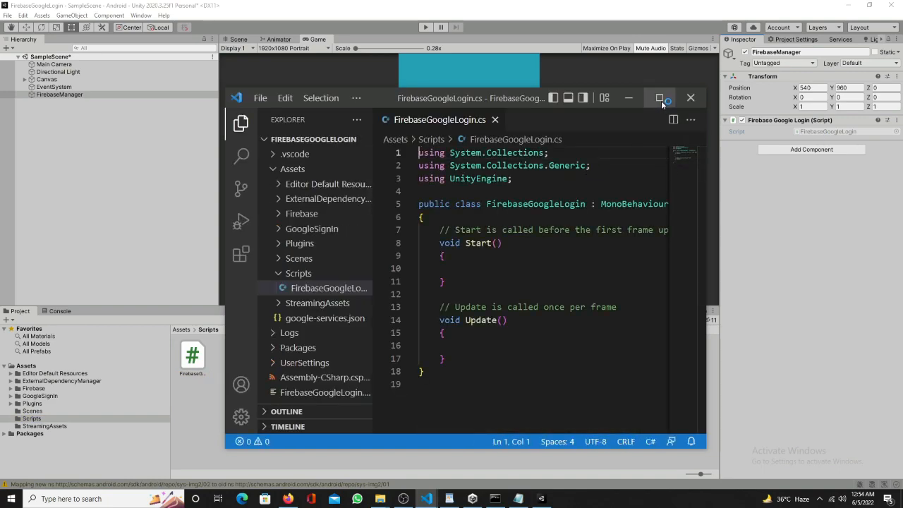
left_click(660, 98)
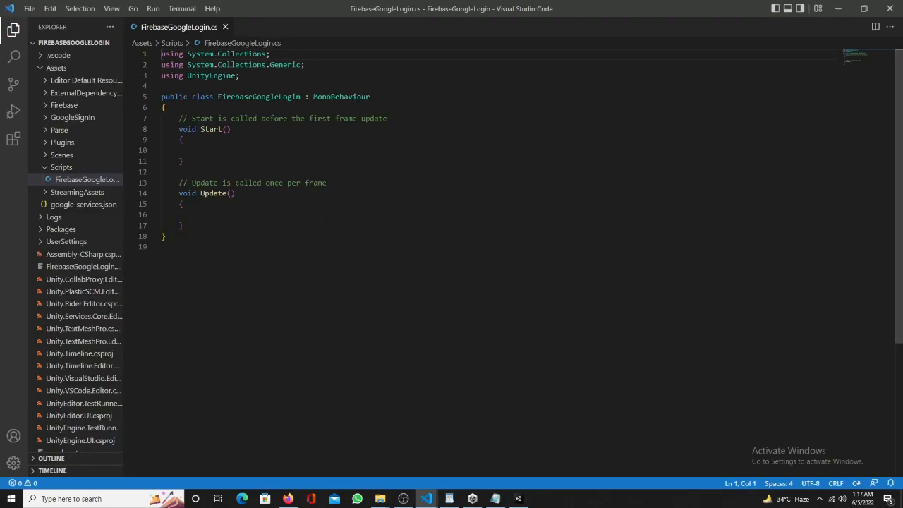
Step: Switch to the GoogleSignInManager.cs window and copy its entire code
mouse_move(426, 497)
left_click(364, 448)
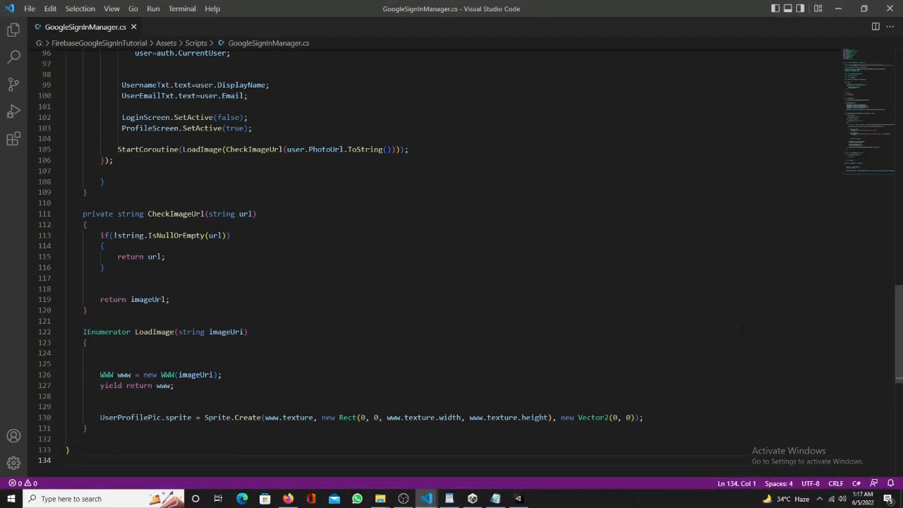
scroll(274, 289, "up", 2)
left_click_drag(279, 184, 67, 54)
left_click(162, 129)
left_click(901, 171)
left_click_drag(902, 171, 902, 105)
key("ctrl+a")
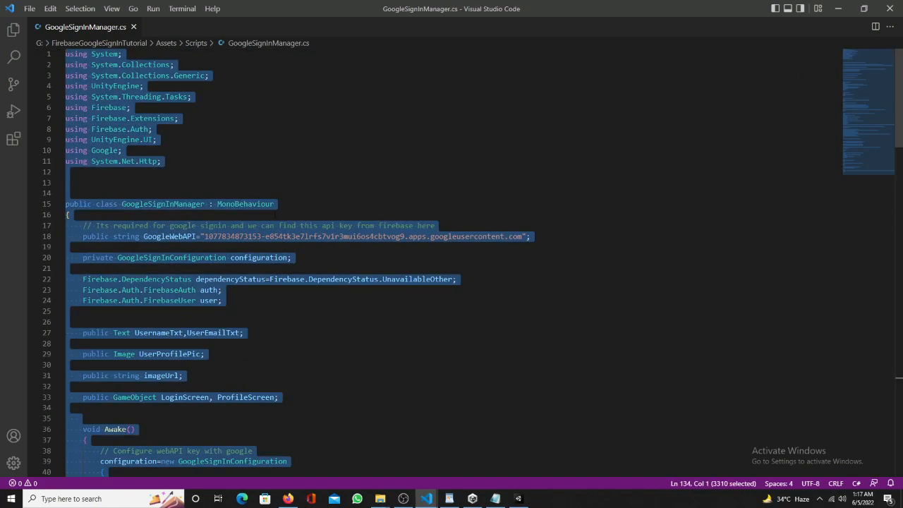
right_click(129, 129)
left_click(152, 205)
Step: Replace the entire contents of FirebaseGoogleLogin.cs with the copied GoogleSignInManager code
mouse_move(426, 498)
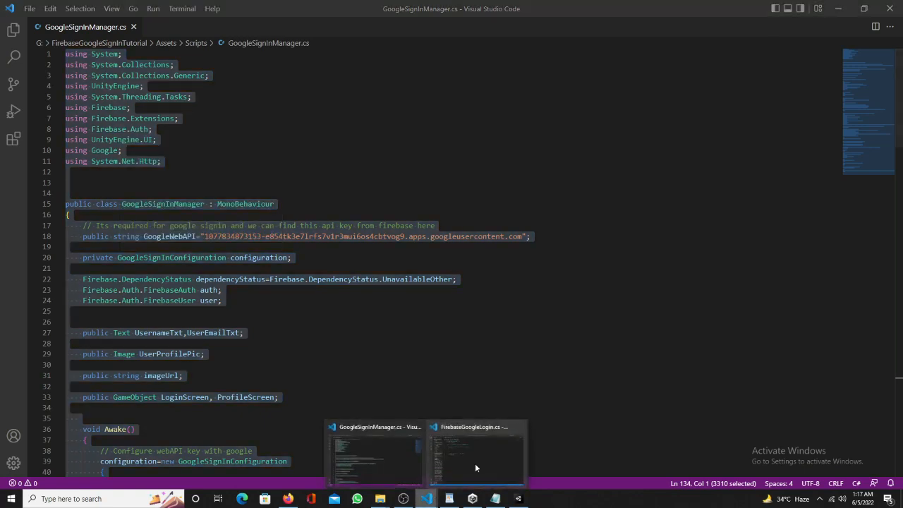
left_click(475, 466)
key("ctrl+a")
right_click(197, 134)
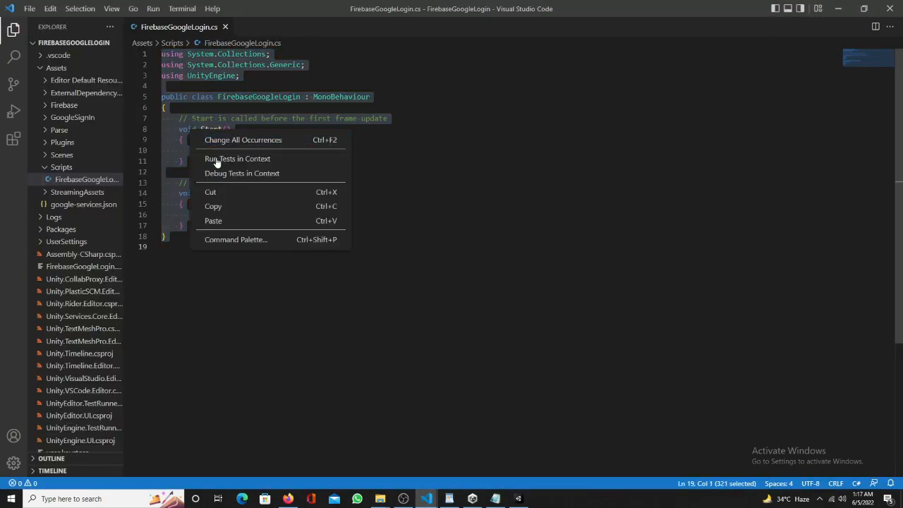
left_click(213, 221)
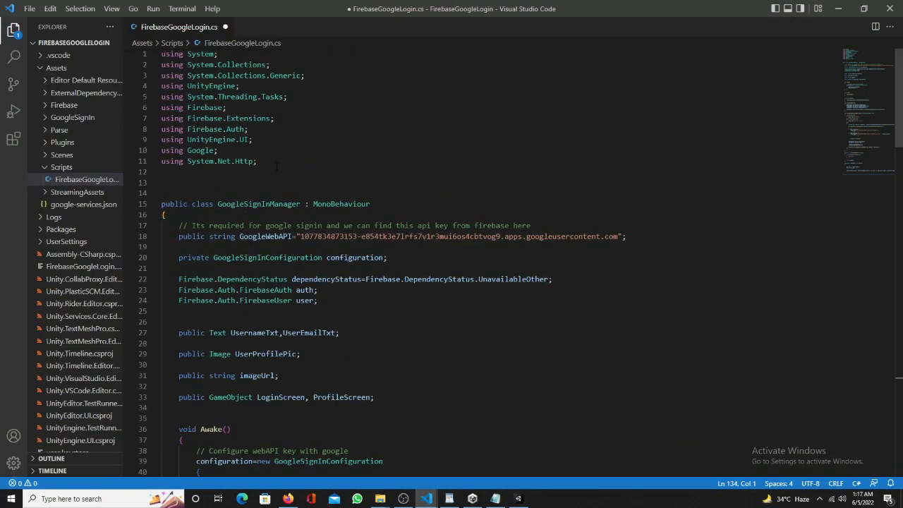
Step: Examine the using directives and the comment above GoogleWebAPI in the pasted script
left_click_drag(276, 165, 162, 54)
left_click(495, 279)
scroll(295, 301, "down", 3)
left_click_drag(175, 141, 532, 141)
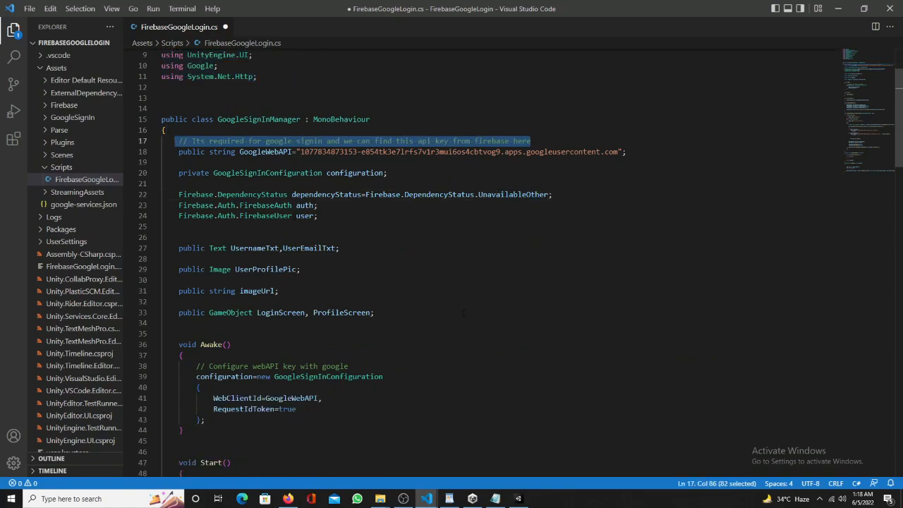
Step: Switch to Firefox and open the Google sign-in provider's settings in Firebase Authentication
left_click(288, 498)
left_click(684, 332)
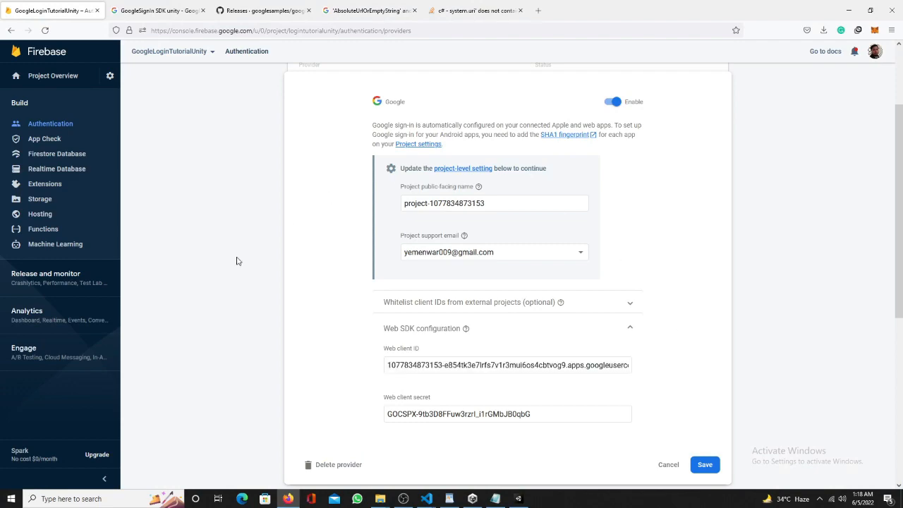
left_click(50, 126)
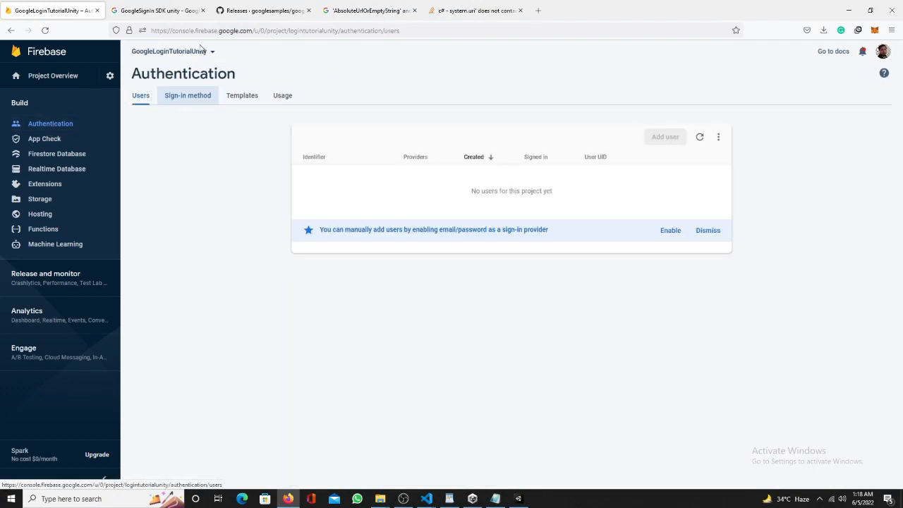
left_click(184, 96)
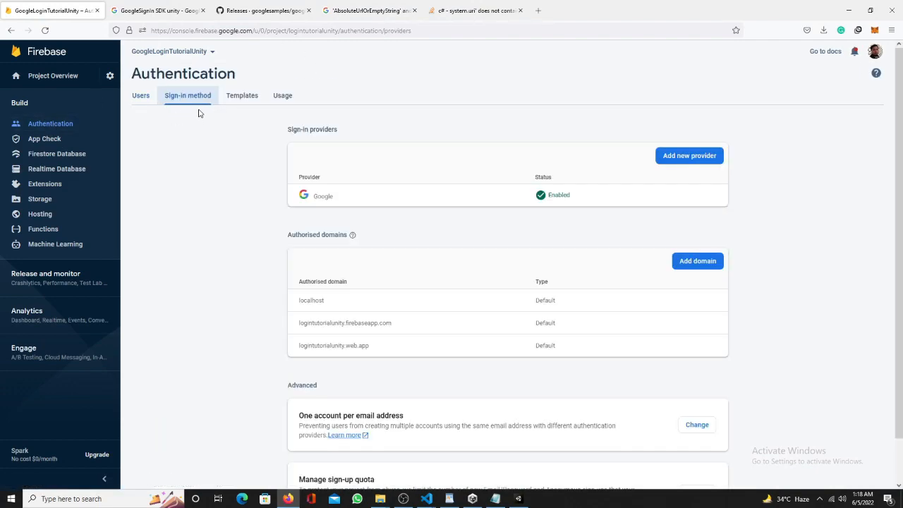
left_click(517, 200)
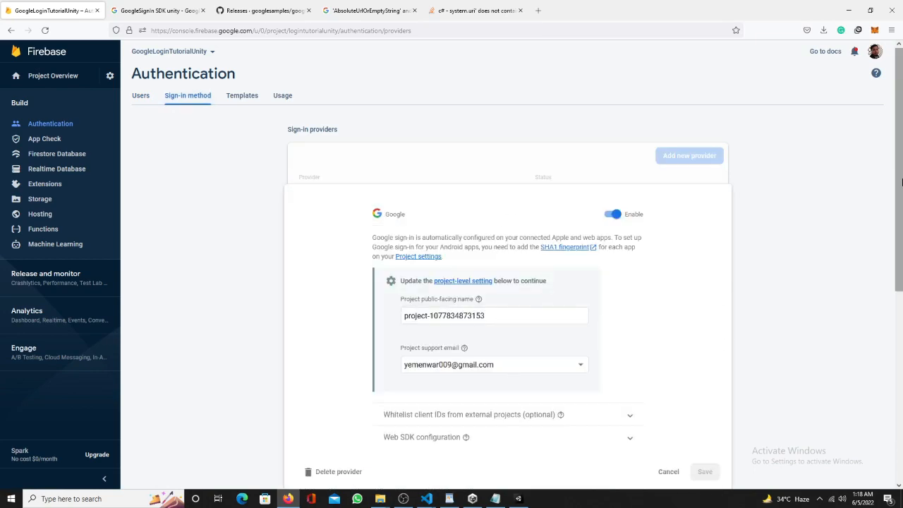
Step: Copy the Web client ID from the Google provider's Web SDK configuration and return to the script in Visual Studio Code
scroll(516, 308, "down", 2)
left_click(575, 326)
left_click_drag(388, 362, 675, 362)
right_click(613, 364)
left_click(653, 234)
left_click(839, 6)
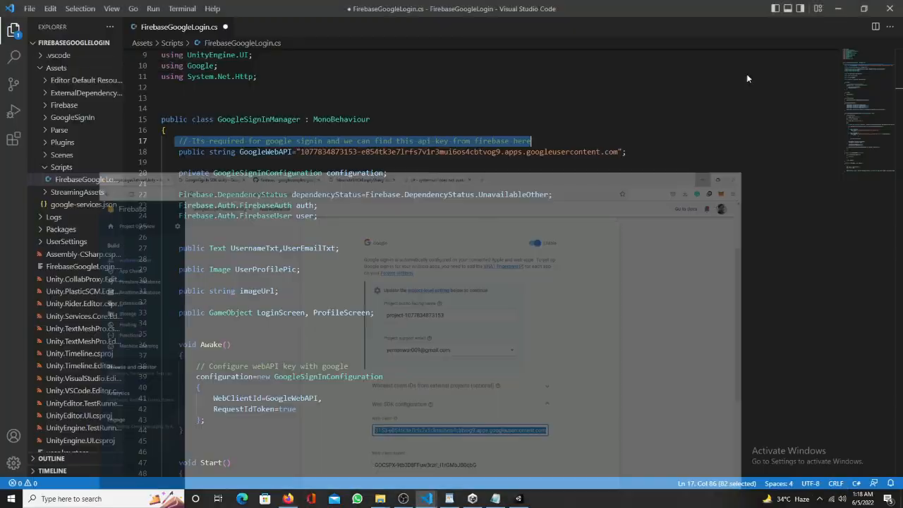
Step: Replace the GoogleWebAPI string value in FirebaseGoogleLogin.cs with the copied Web client ID and save the script
left_click_drag(618, 152, 303, 152)
right_click(353, 152)
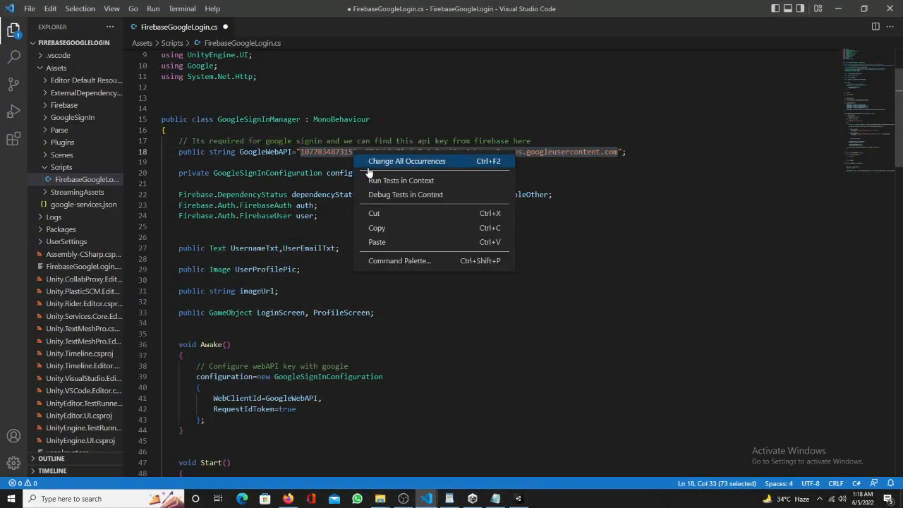
left_click(381, 237)
left_click(452, 183)
key("ctrl+s")
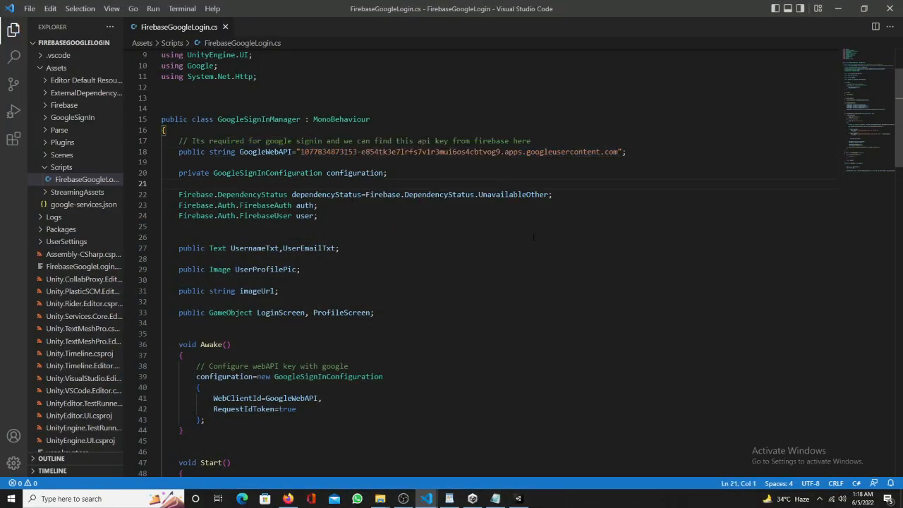
Step: Examine the script's Awake, Start, InitFirebase and GoogleSignInClick methods
scroll(343, 221, "down", 1)
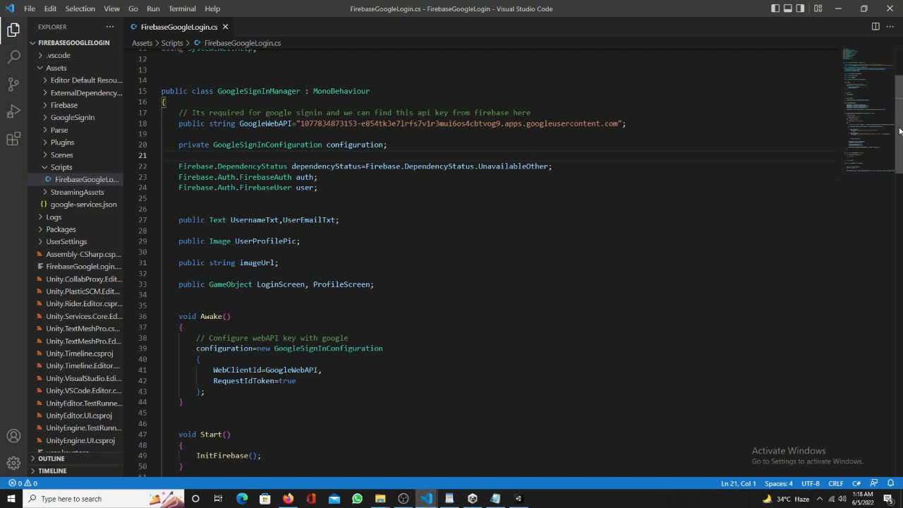
left_click_drag(901, 132, 901, 163)
left_click_drag(192, 198, 349, 198)
left_click_drag(184, 262, 183, 209)
left_click_drag(902, 188, 902, 222)
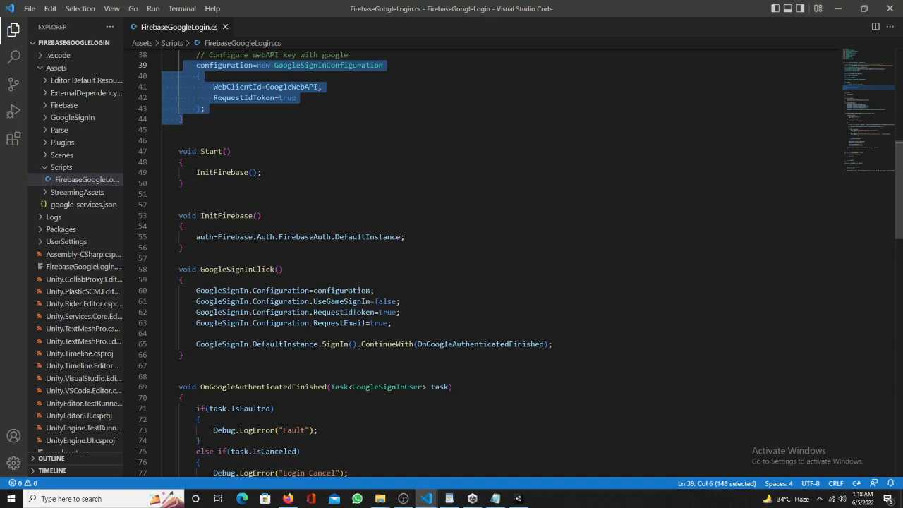
left_click_drag(196, 173, 263, 172)
left_click_drag(196, 237, 405, 237)
scroll(353, 212, "down", 4)
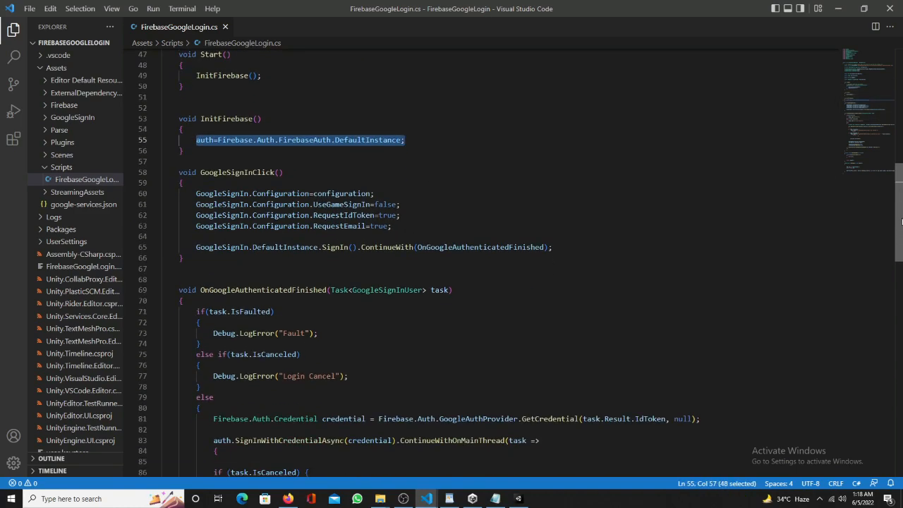
left_click_drag(166, 144, 553, 208)
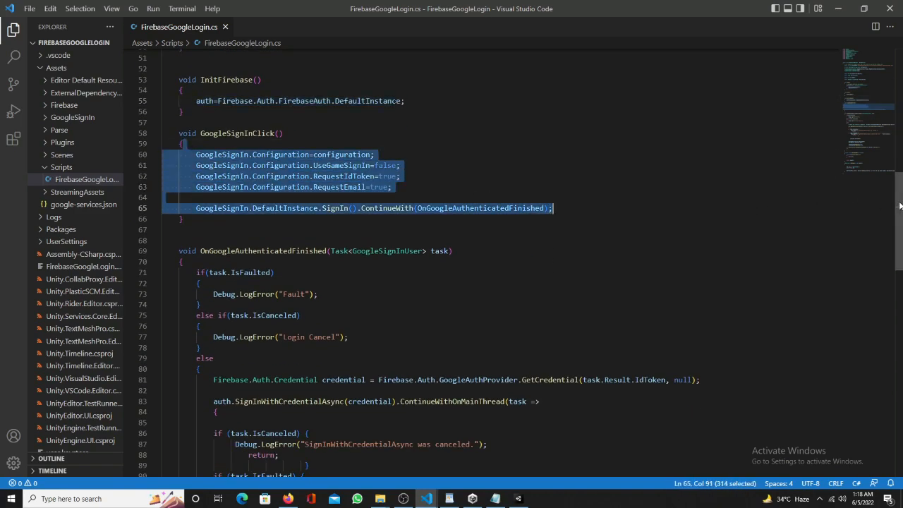
Step: Examine the OnGoogleAuthenticatedFinished method, from its fault and cancel checks through to the profile image coroutine
scroll(553, 209, "down", 4)
left_click(192, 134)
left_click_drag(192, 134, 202, 231)
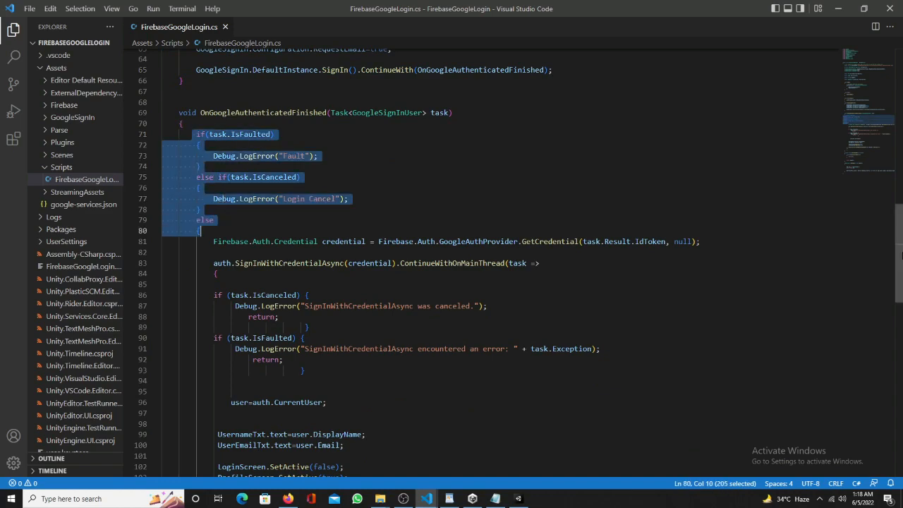
scroll(899, 262, "down", 2)
left_click_drag(213, 160, 505, 417)
left_click(515, 417)
scroll(900, 265, "down", 8)
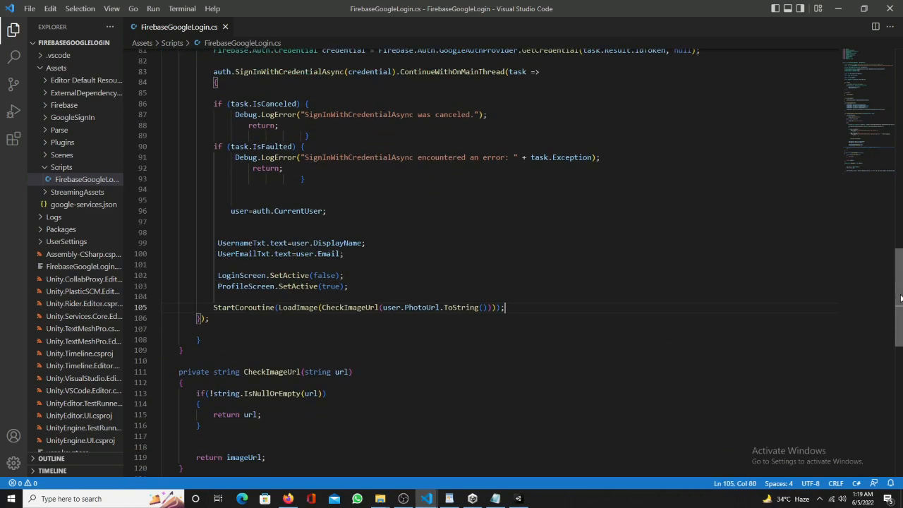
scroll(901, 266, "up", 9)
scroll(899, 267, "down", 10)
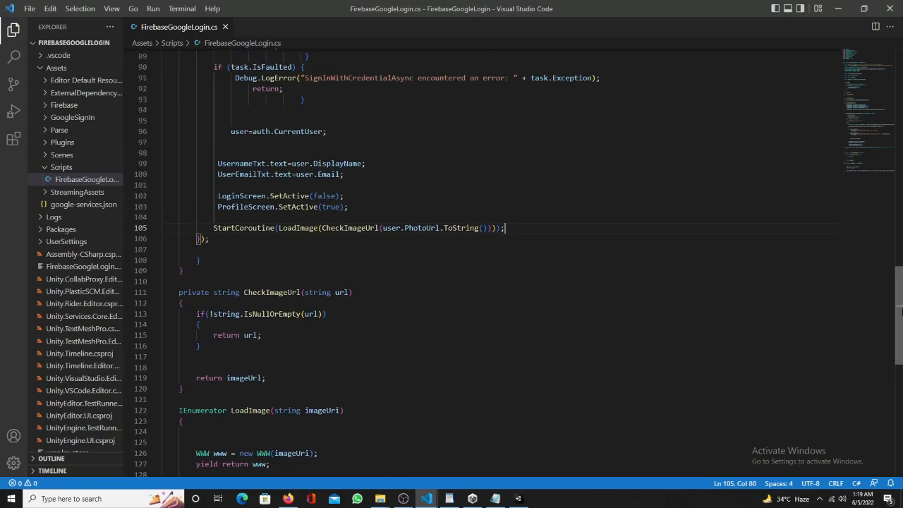
Step: Examine the CheckImageUrl and LoadImage methods and return to the beginning of the script
left_click_drag(161, 177, 213, 221)
left_click_drag(233, 252, 397, 404)
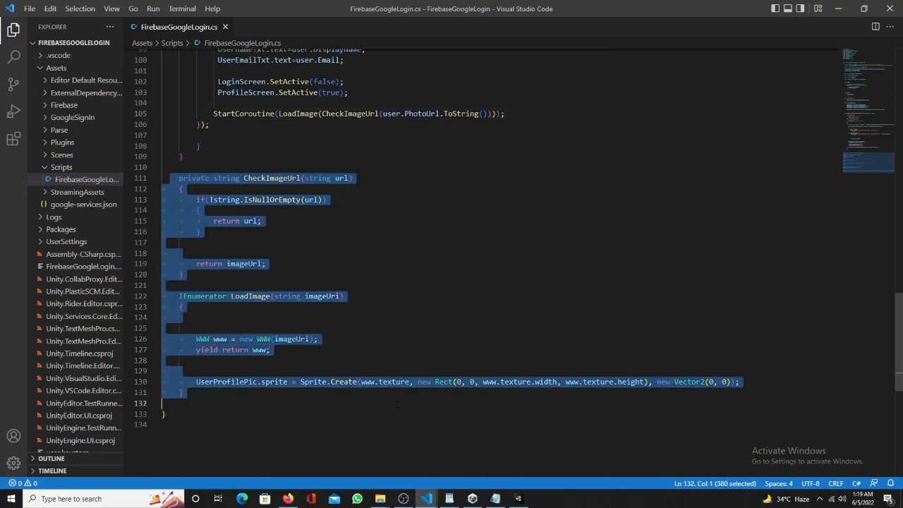
left_click(472, 265)
scroll(899, 205, "up", 15)
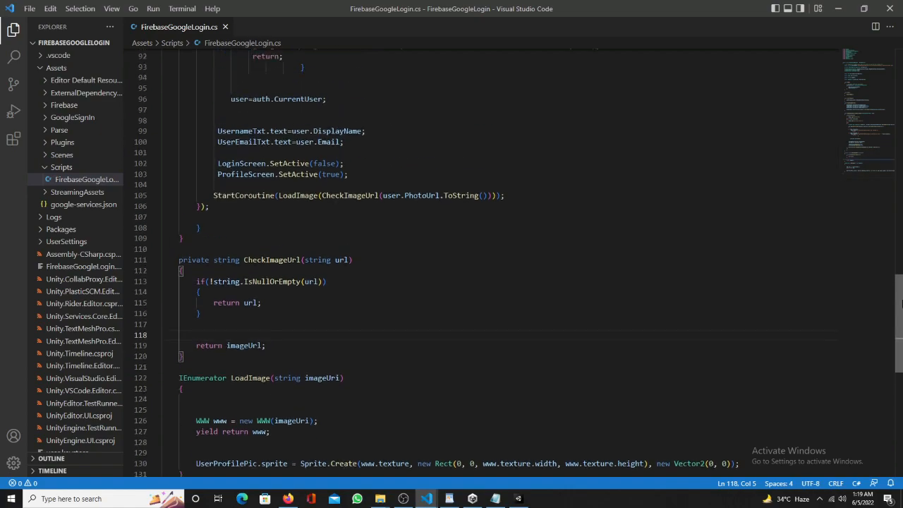
scroll(899, 204, "up", 15)
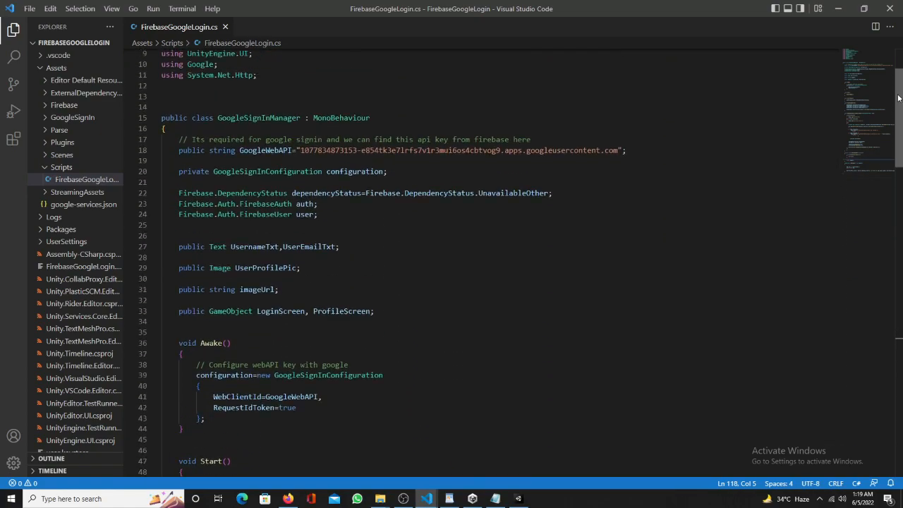
Step: Switch to Unity, clear the Console messages after the scripts import, and show the project assets with a narrower folder column
left_click(518, 497)
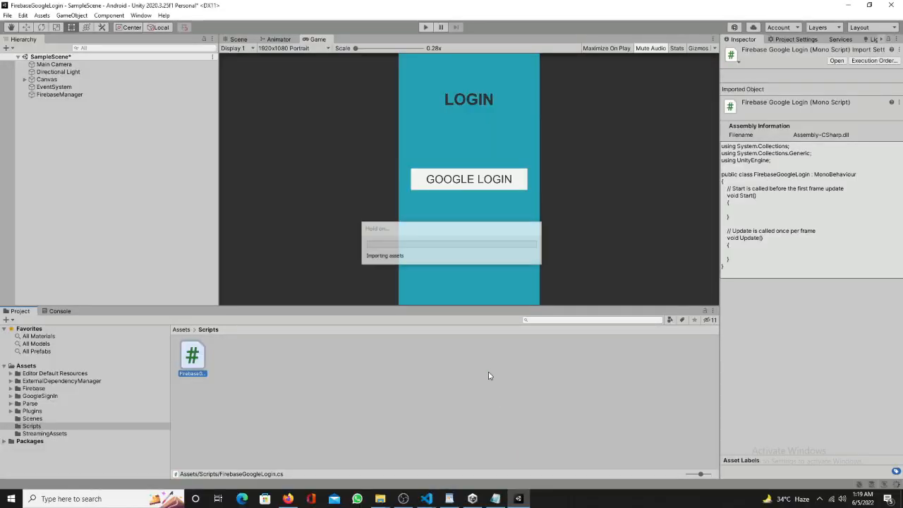
left_click(59, 312)
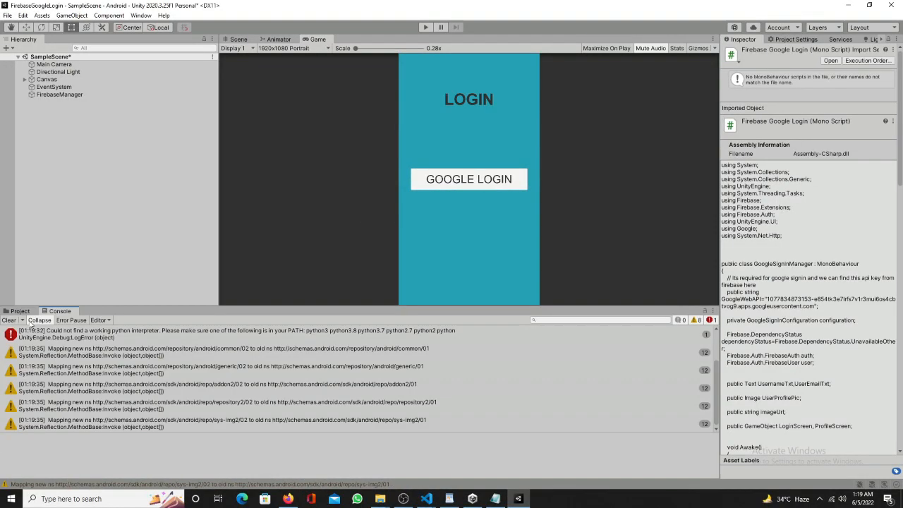
left_click(10, 320)
left_click(26, 311)
left_click_drag(170, 404, 149, 404)
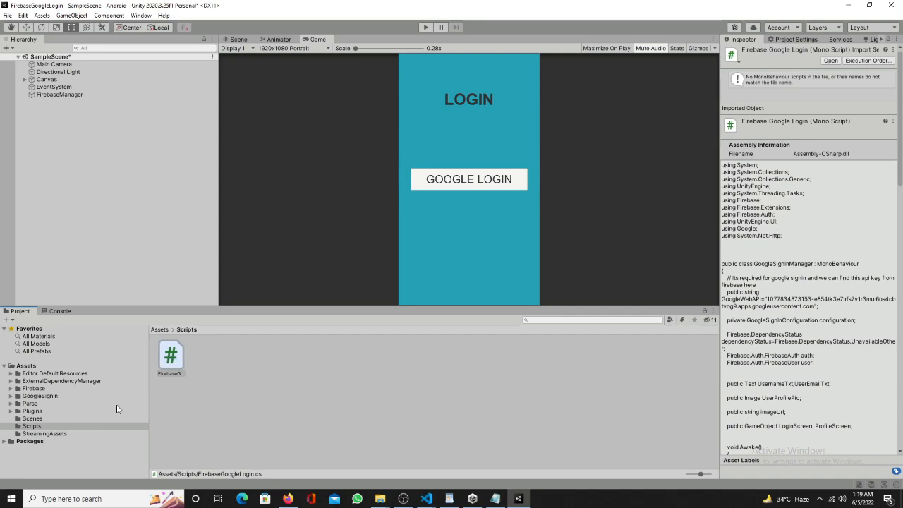
Step: Delete the Parse folder from the project's Assets
left_click(22, 406)
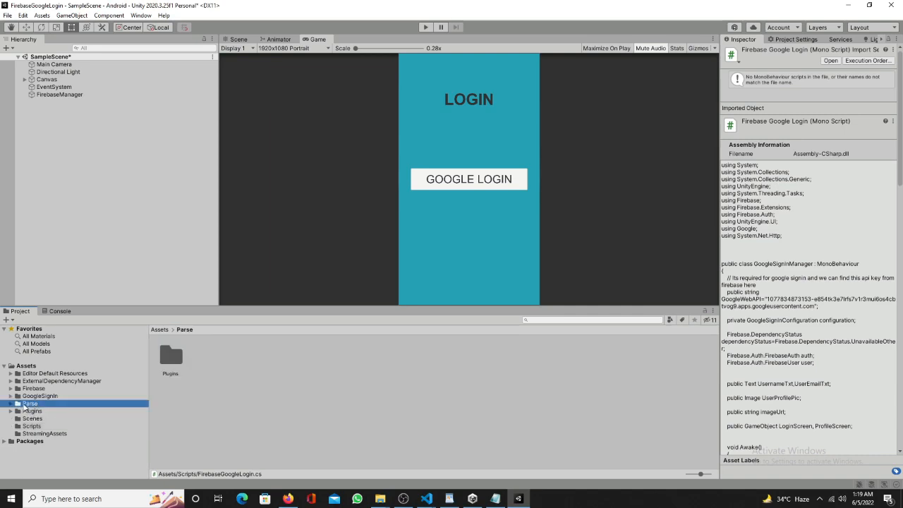
right_click(31, 405)
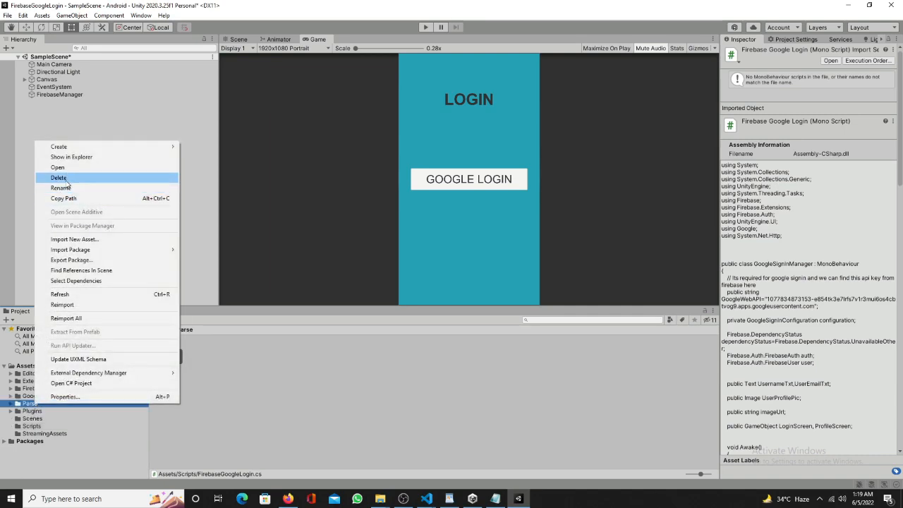
left_click(71, 177)
left_click(474, 268)
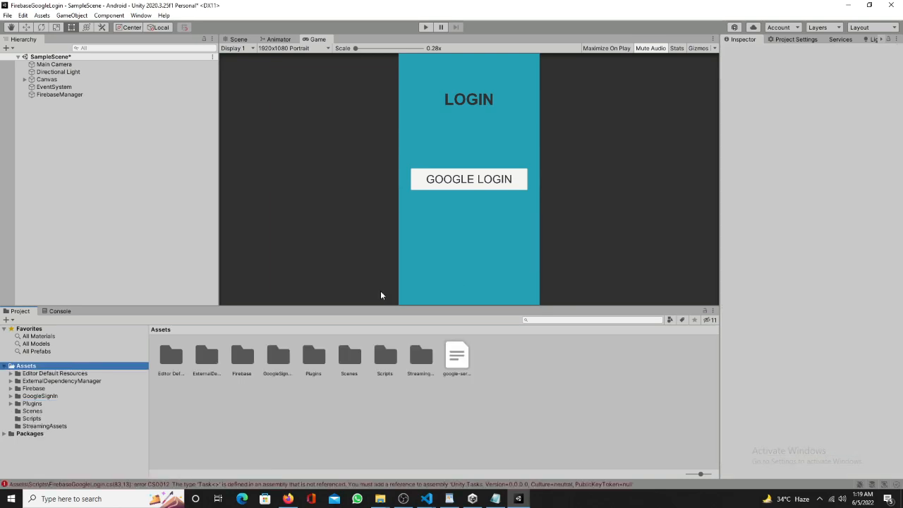
Step: Read the full compile error for FirebaseGoogleLogin.cs in the Console and return to the project assets
left_click(60, 311)
left_click(245, 338)
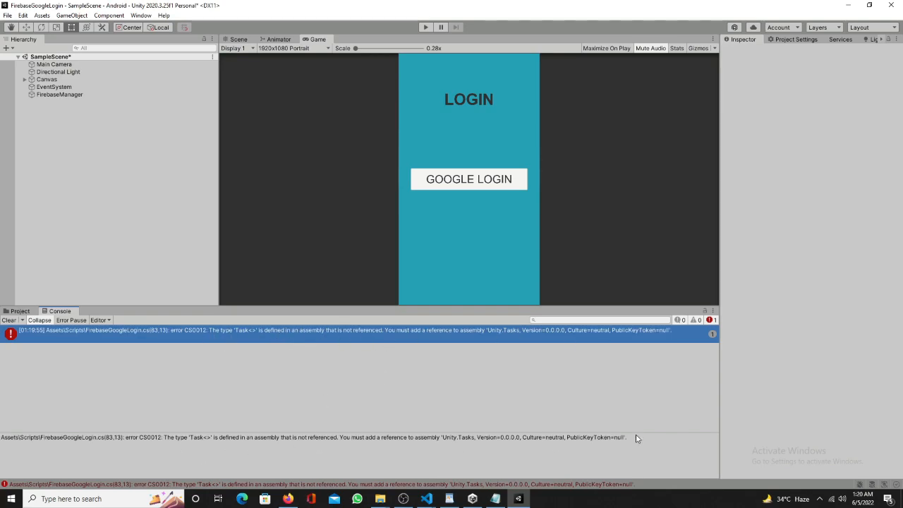
left_click_drag(635, 437, 11, 442)
left_click(20, 311)
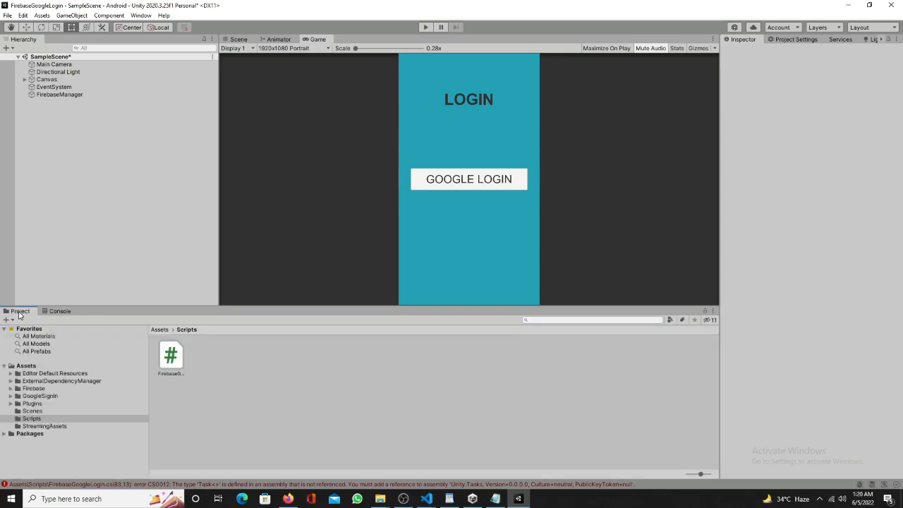
Step: Bring the FirebaseAuth package from the firebase_unity_sdk_9.0.0 dotnet4 folder in File Explorer into the Unity project's Assets
mouse_move(379, 499)
left_click(418, 449)
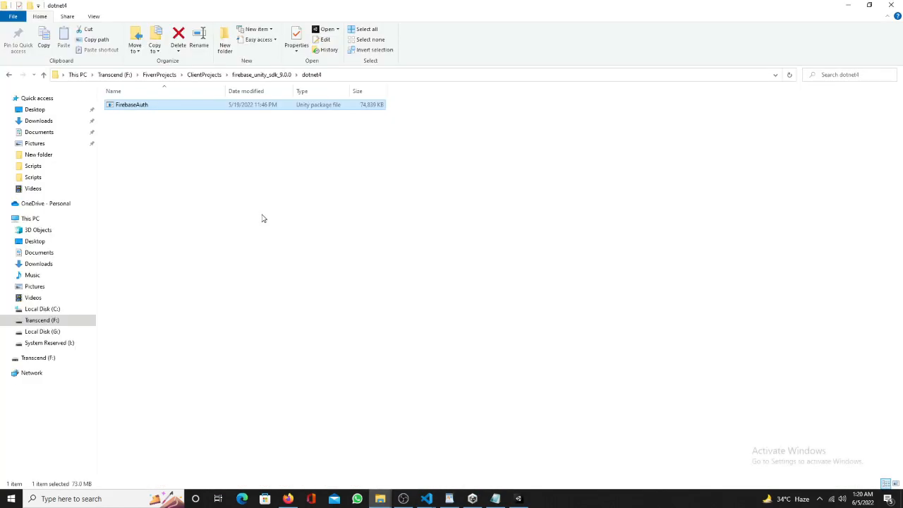
left_click(257, 74)
double_click(130, 106)
left_click_drag(138, 108, 26, 365)
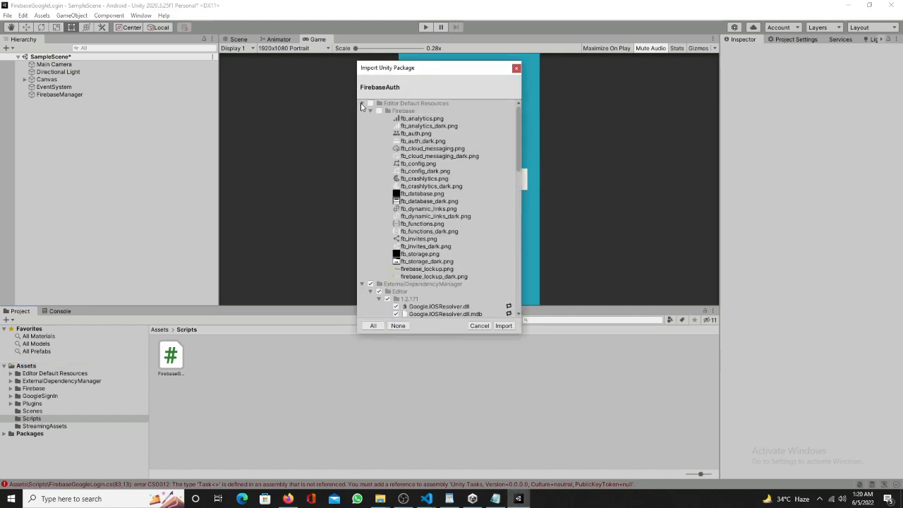
Step: Exclude ExternalDependencyManager and Firebase from the FirebaseAuth package import, keep Parse included, and import it
left_click(362, 105)
left_click(361, 111)
left_click(362, 118)
left_click(361, 127)
left_click(370, 111)
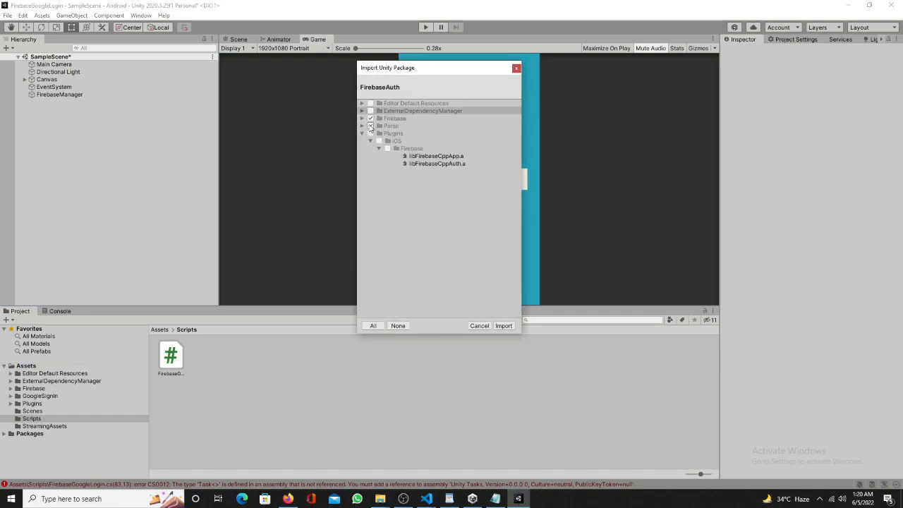
left_click(371, 126)
left_click(370, 119)
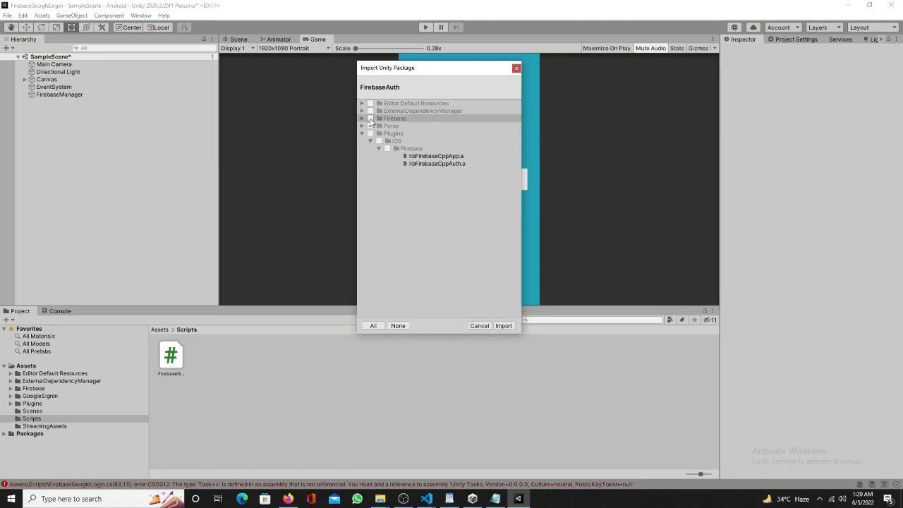
left_click(503, 326)
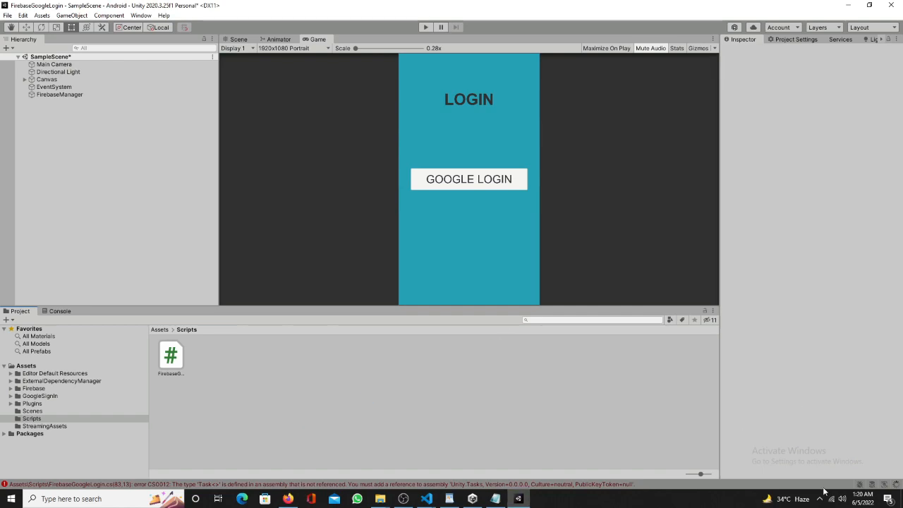
Step: Clear the Console, return to the project assets and select FirebaseManager to show its script component
left_click(60, 311)
left_click(11, 320)
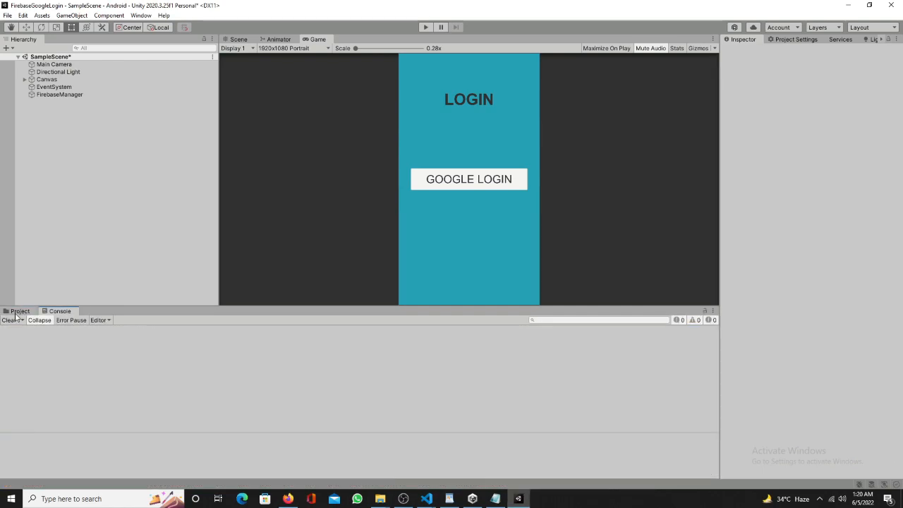
left_click(17, 311)
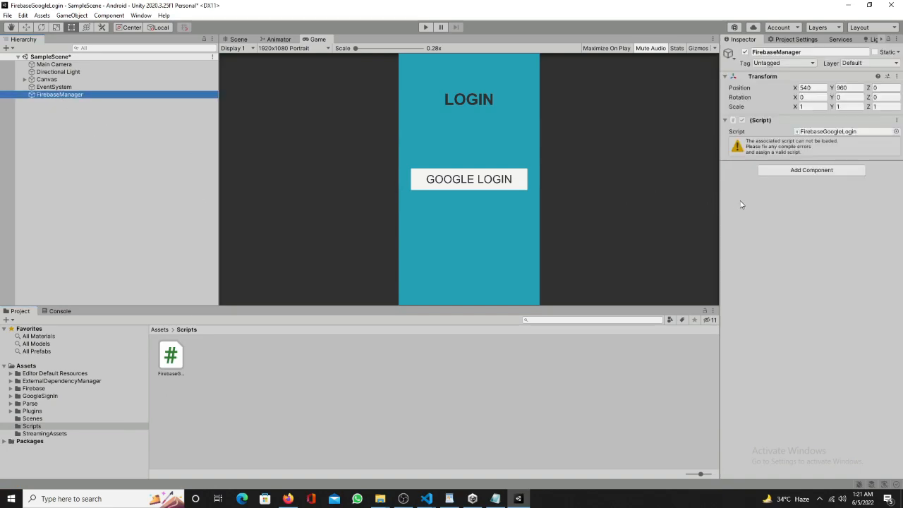
Step: Rename the script's class to FirebaseGoogleLogin in Visual Studio Code, save it and return to Unity
left_click(426, 499)
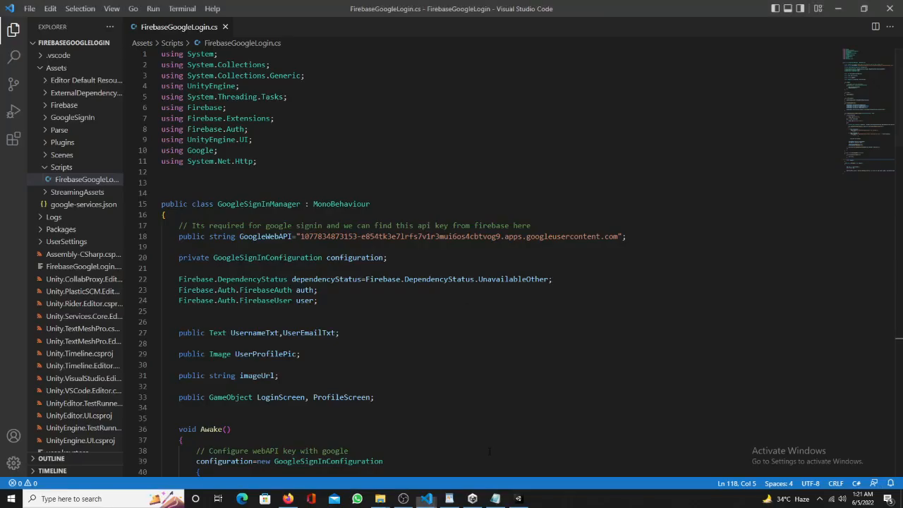
double_click(258, 204)
type("FirebaseGo")
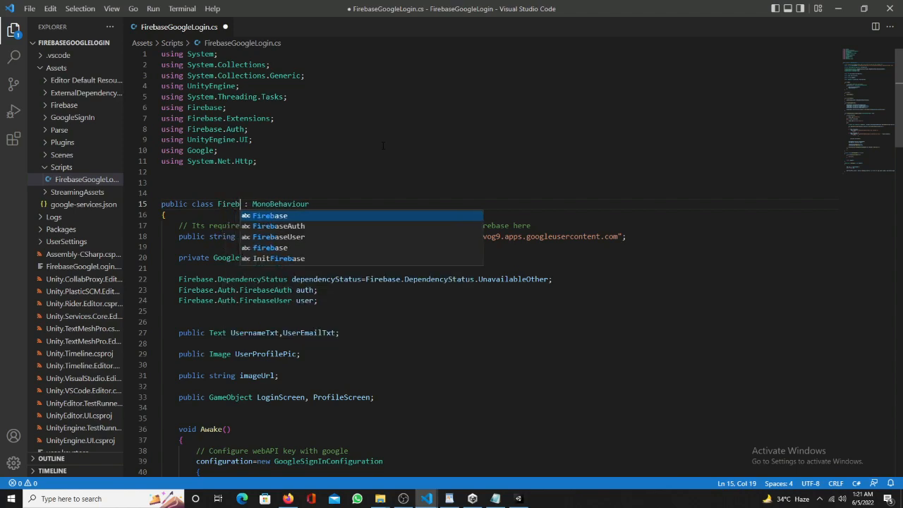
type("ogleLogin")
key("ctrl+s")
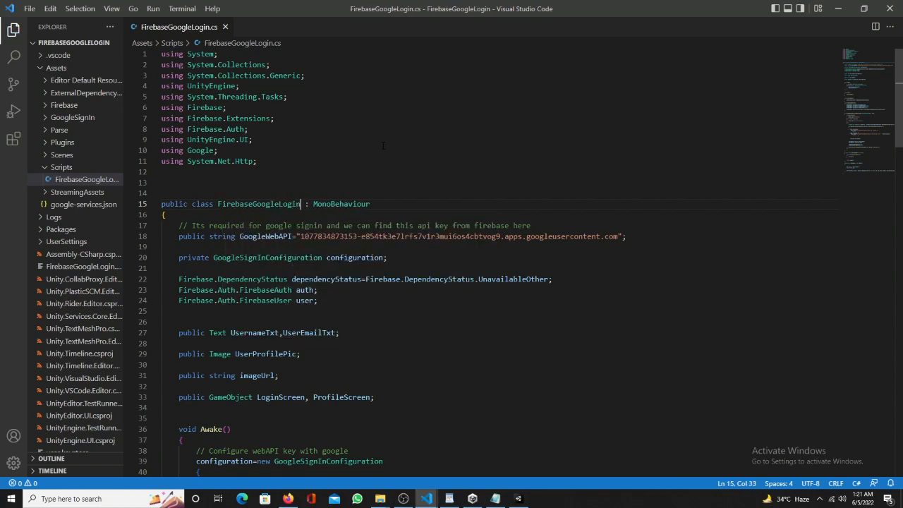
key("alt+Tab")
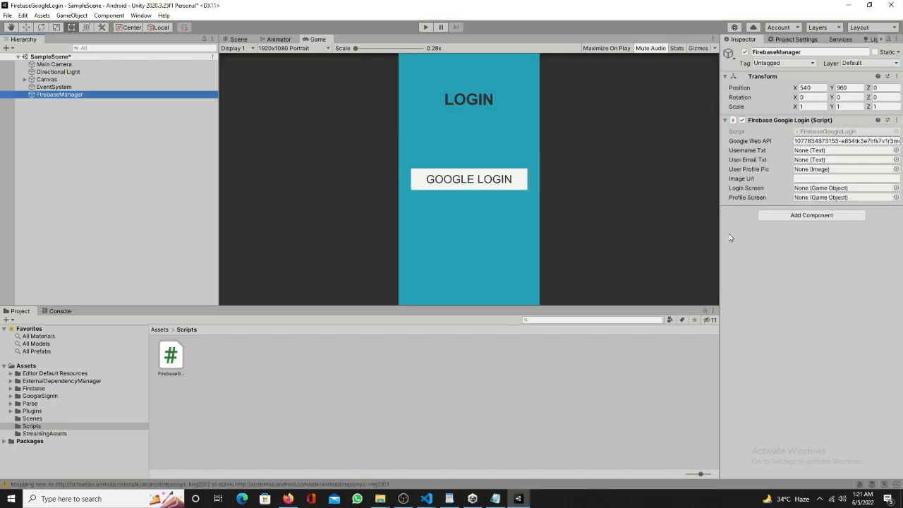
Step: Widen the Inspector and assign LoginPanel as FirebaseManager's Login Screen and ProfilePanel as its Profile Screen
left_click(729, 235)
left_click_drag(718, 253, 452, 254)
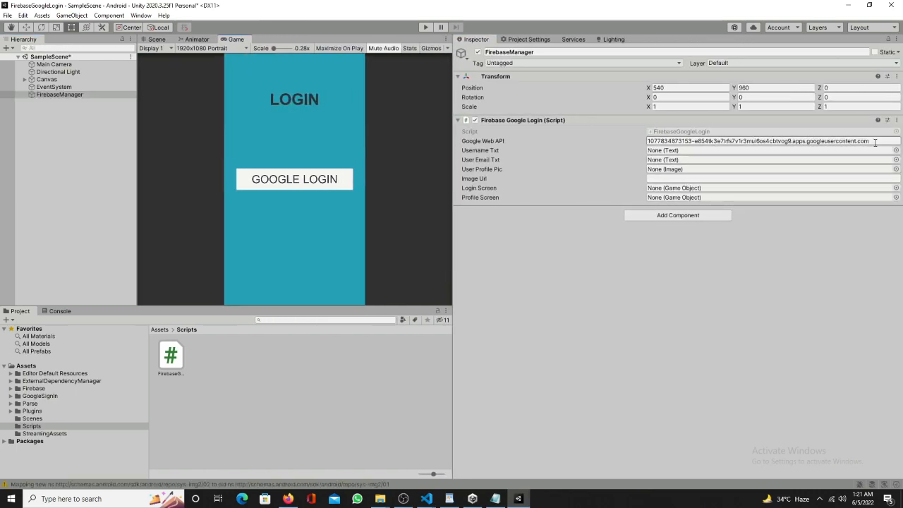
left_click(705, 140)
left_click(24, 79)
left_click_drag(57, 87, 705, 197)
Step: Add an On Click entry to LoginPanel's GoogleLoginButton, assign FirebaseManager as its object and list the FirebaseGoogleLogin functions
left_click(31, 87)
left_click(67, 95)
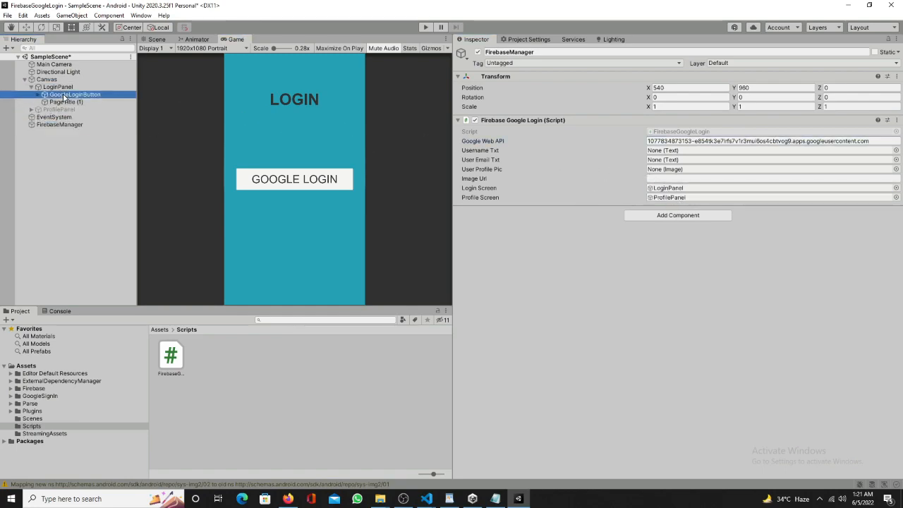
scroll(901, 280, "down", 5)
left_click(870, 343)
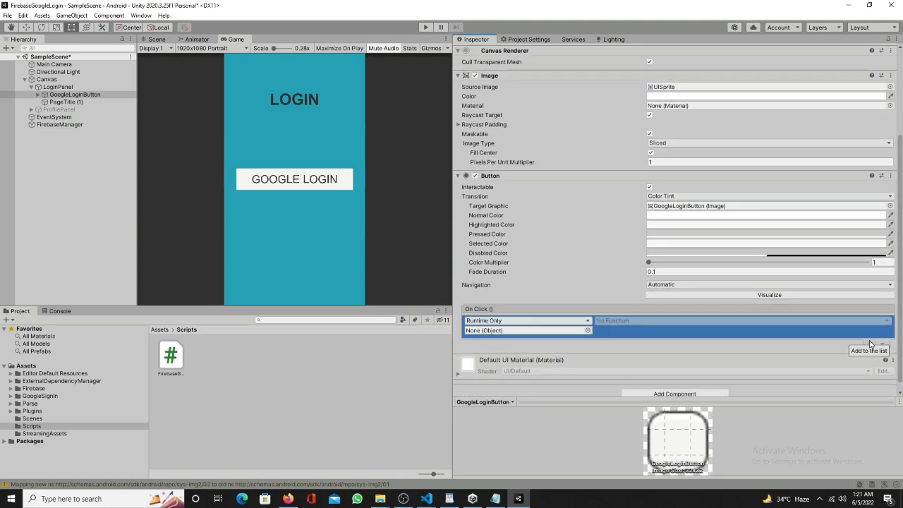
left_click_drag(43, 125, 525, 330)
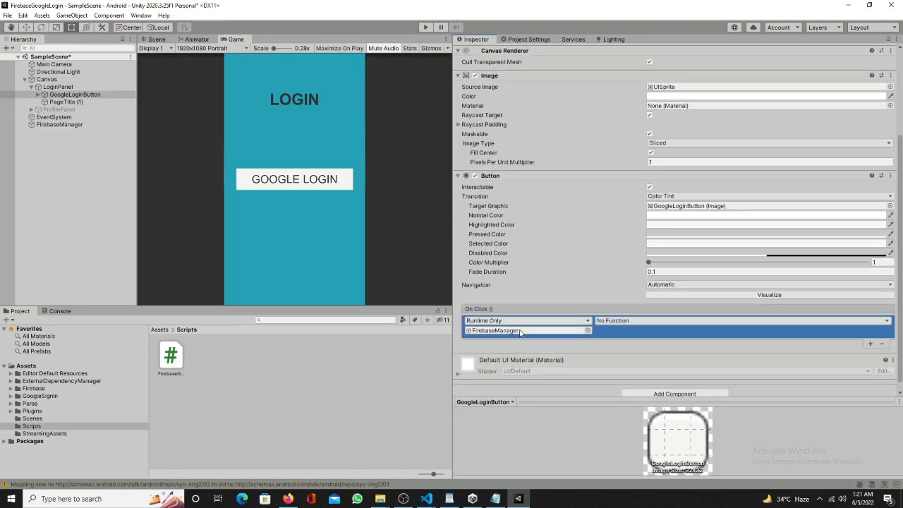
left_click(655, 320)
mouse_move(658, 368)
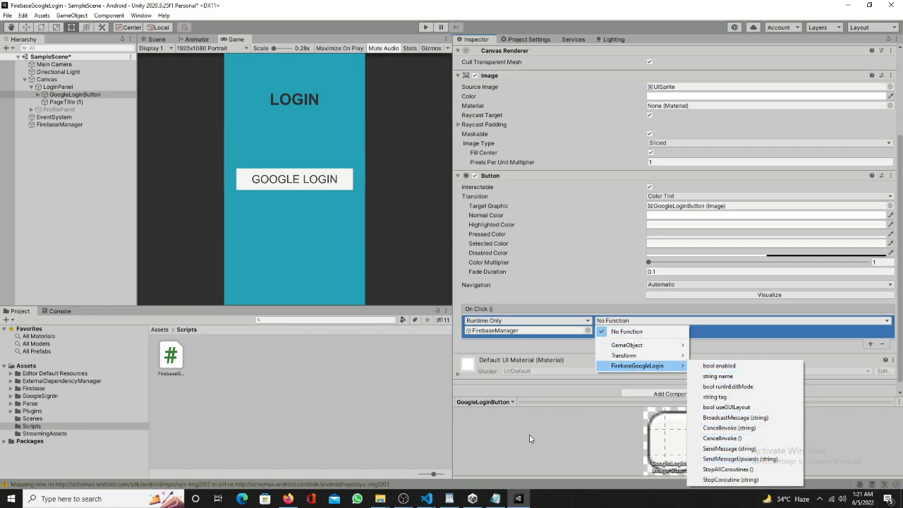
Step: Make the GoogleSignInClick method public in FirebaseGoogleLogin.cs in Visual Studio Code, save it and return to Unity
left_click(426, 498)
scroll(553, 262, "down", 12)
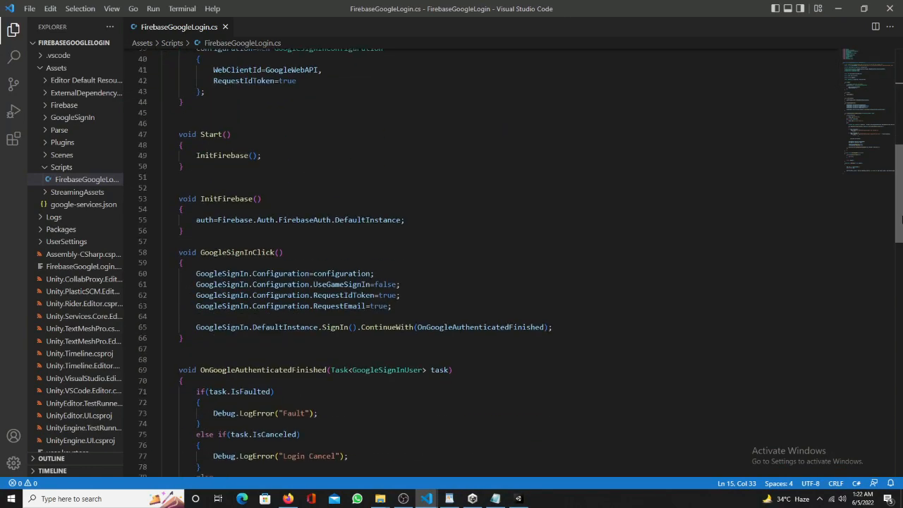
left_click(173, 282)
type("public")
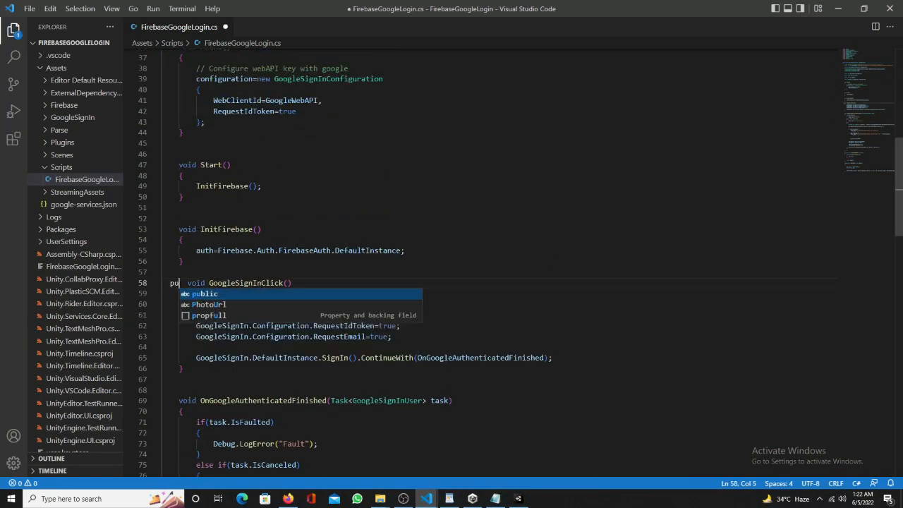
left_click(838, 8)
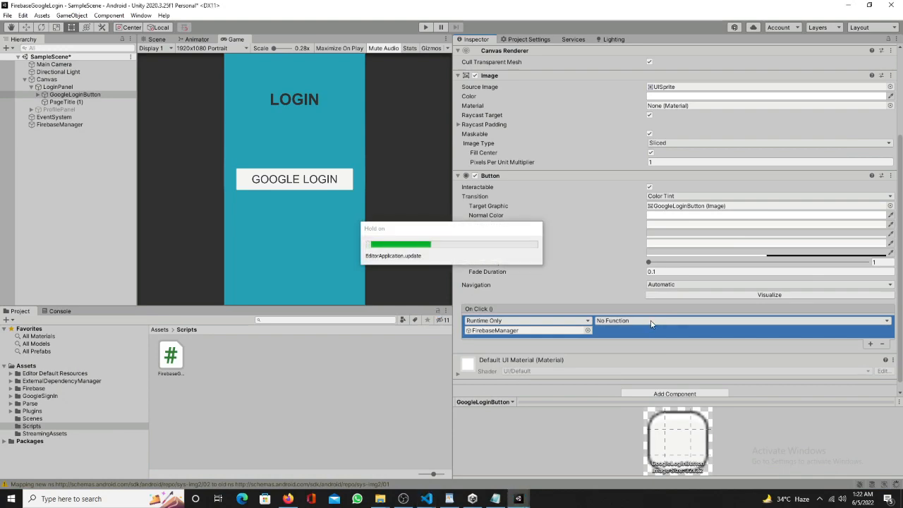
Step: Set GoogleLoginButton's On Click function to FirebaseGoogleLogin's GoogleSignInClick and make the Game view taller
left_click(676, 343)
mouse_move(656, 387)
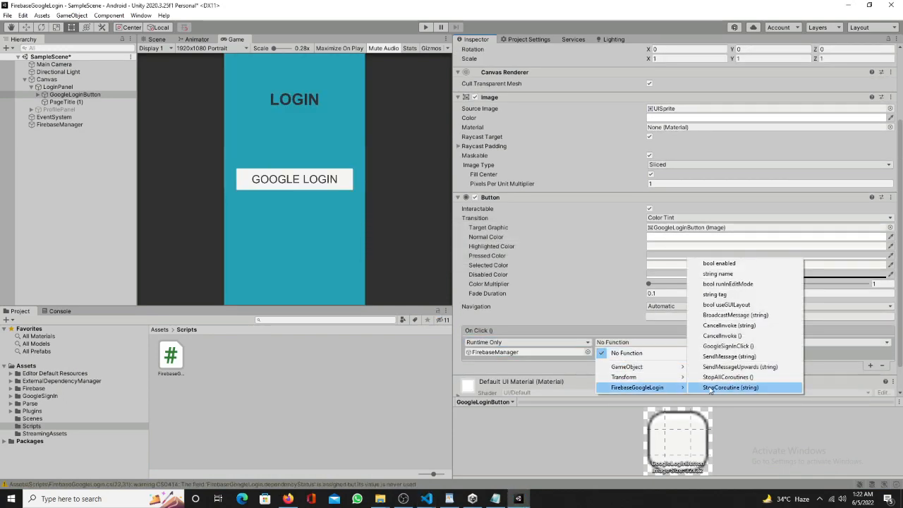
left_click(712, 346)
left_click_drag(323, 306, 330, 391)
Step: Assign ProfilePanel's Name_Txt, Email_Txt and Image to FirebaseManager's Username Txt, User Email Txt and User Profile Pic
left_click(76, 124)
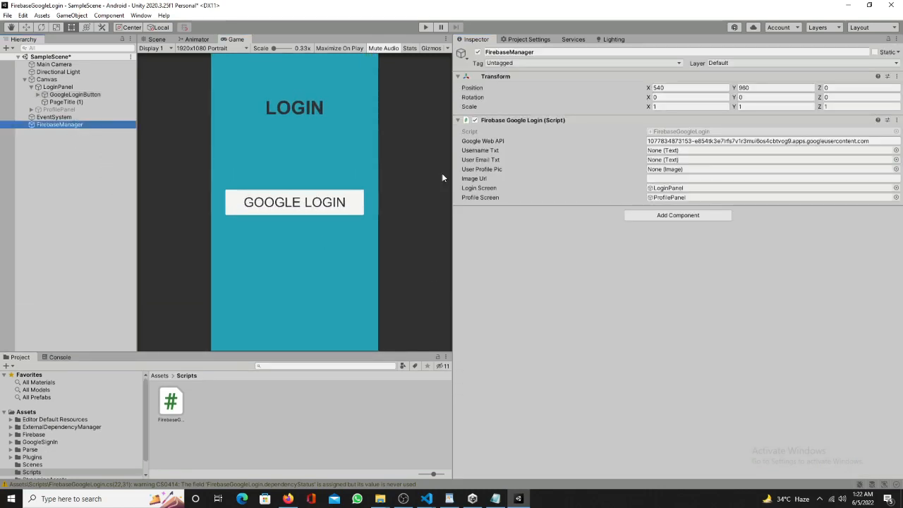
left_click(32, 110)
left_click_drag(63, 139, 407, 150)
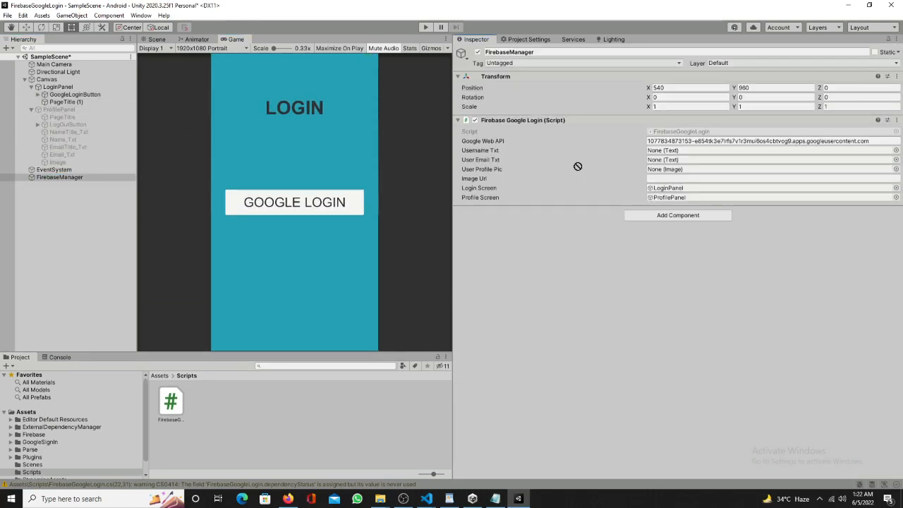
left_click_drag(577, 166, 667, 160)
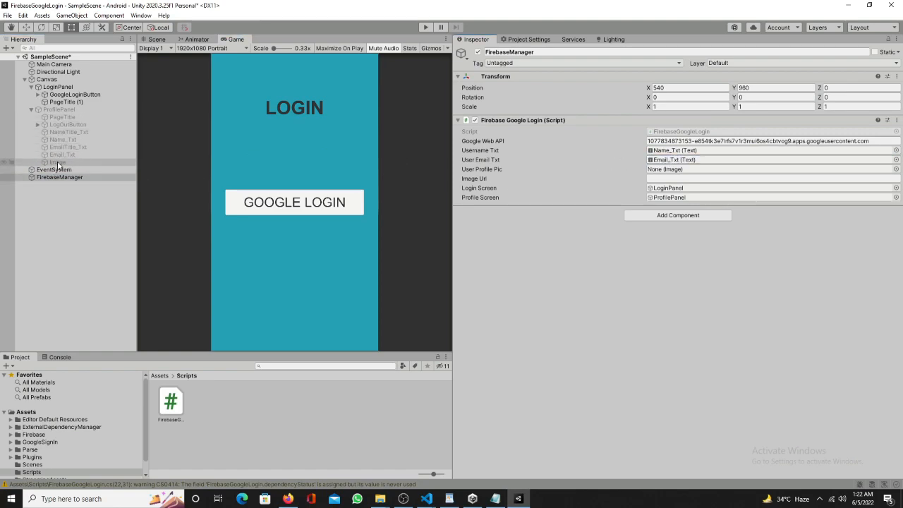
left_click_drag(59, 163, 670, 169)
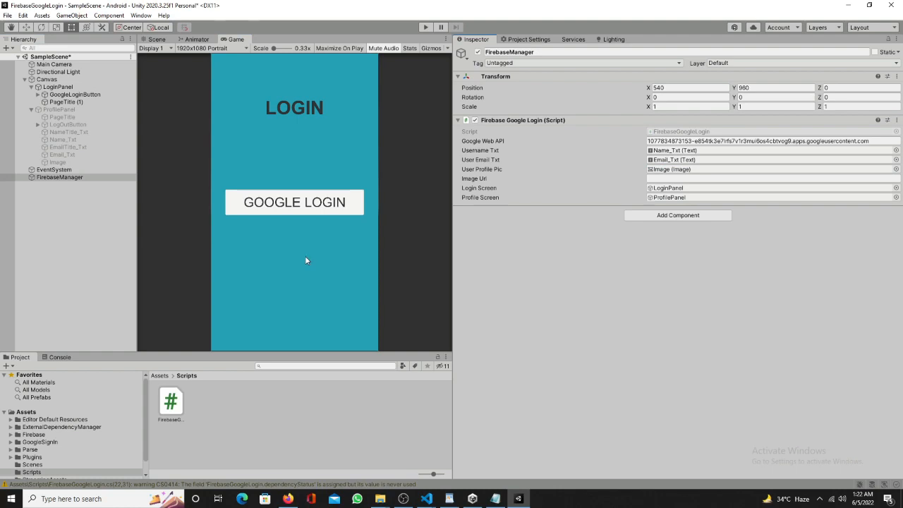
Step: Review the sign-in, ProfileScreen activation and profile image loading code in Visual Studio Code and return to Unity
left_click(426, 499)
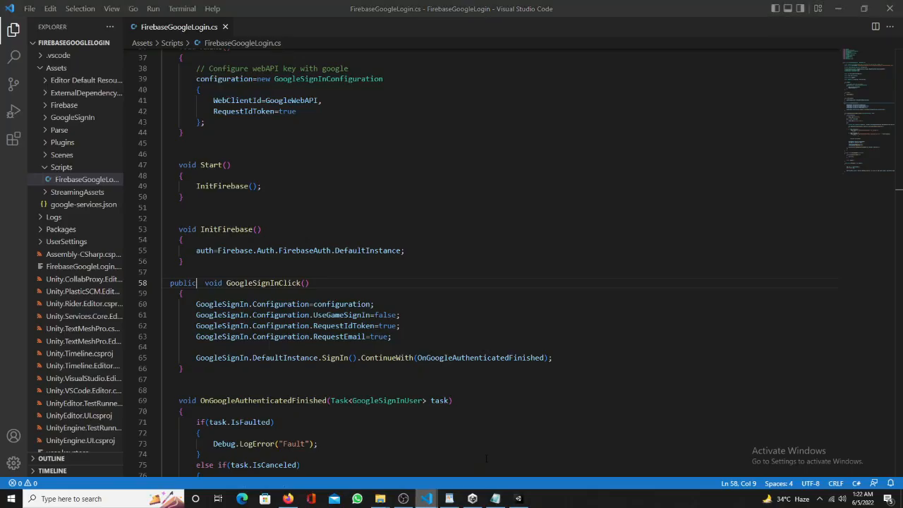
left_click_drag(901, 149, 901, 300)
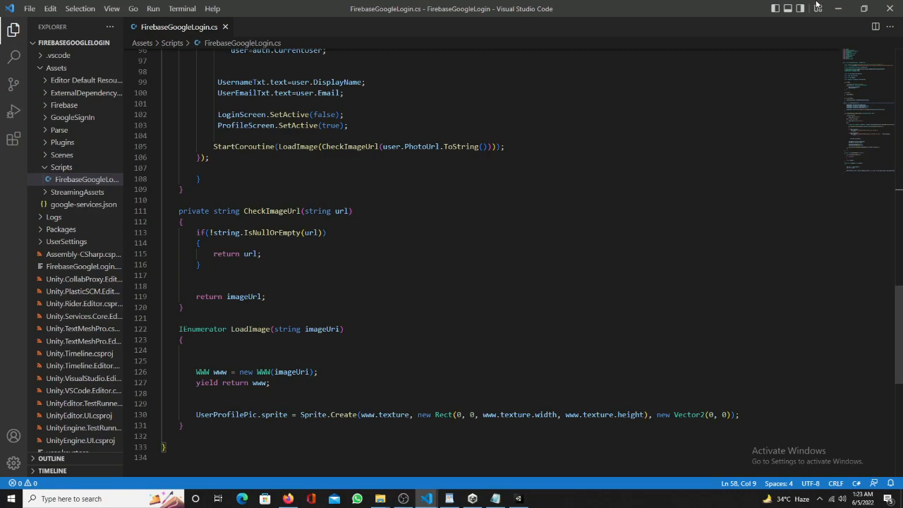
left_click(838, 8)
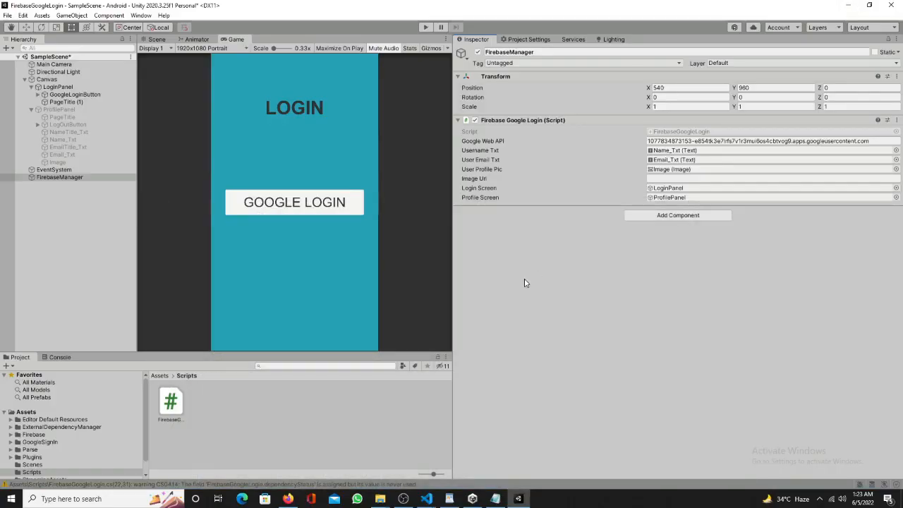
left_click(426, 498)
scroll(206, 263, "up", 5)
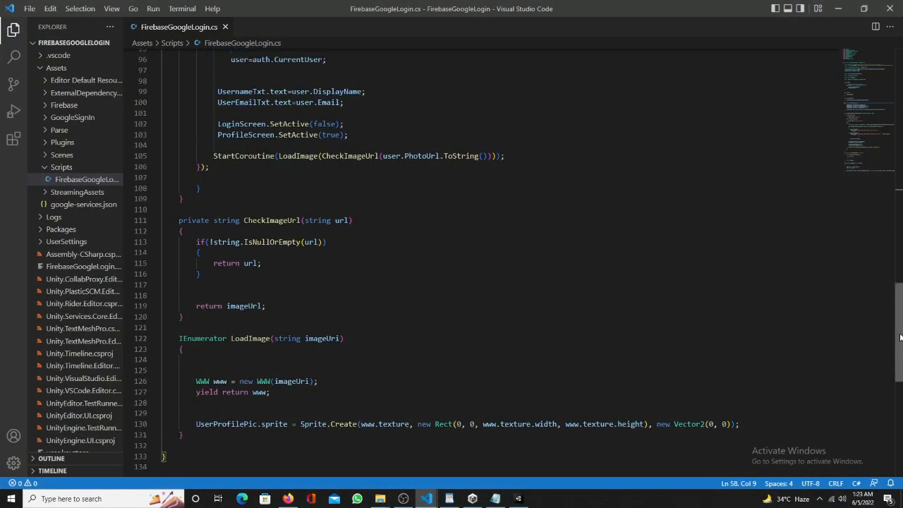
double_click(245, 273)
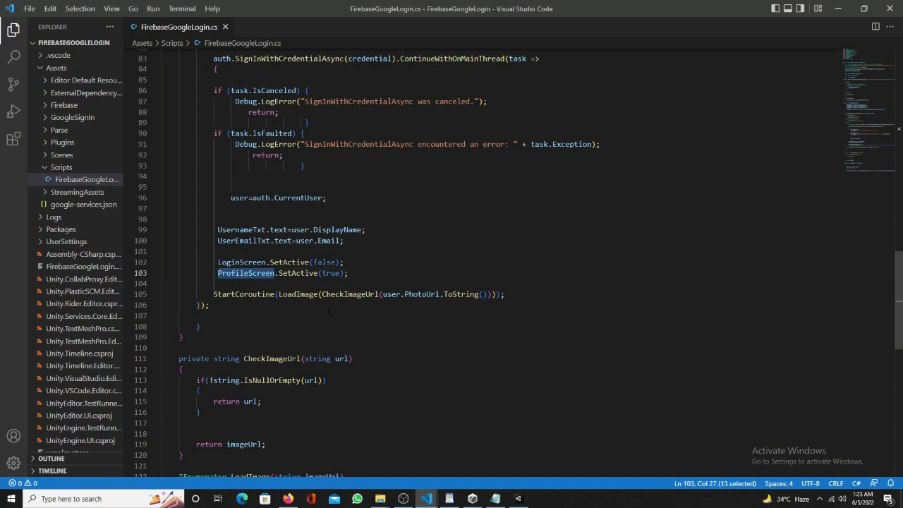
left_click(838, 8)
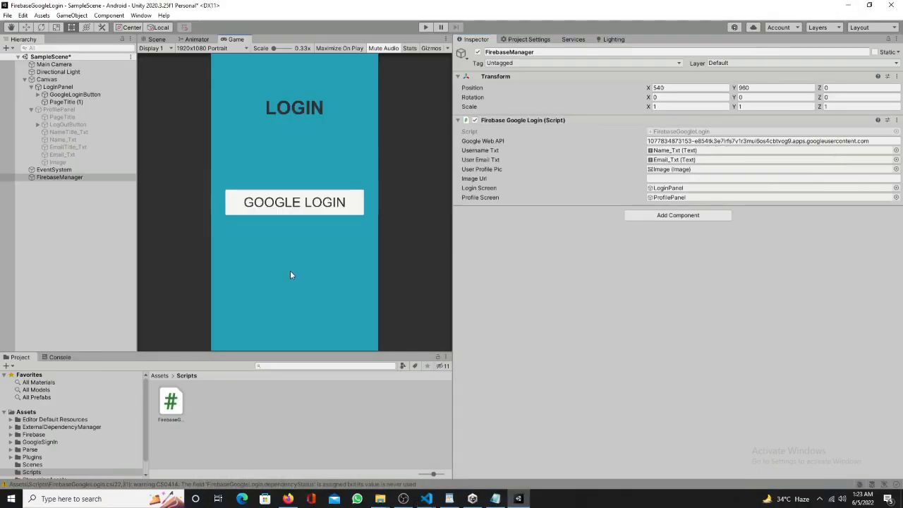
Step: Save the scene and try to build the Android APK as TestApk in the FirebaseGoogleLogin folder
key("ctrl+s")
left_click(7, 15)
left_click(31, 129)
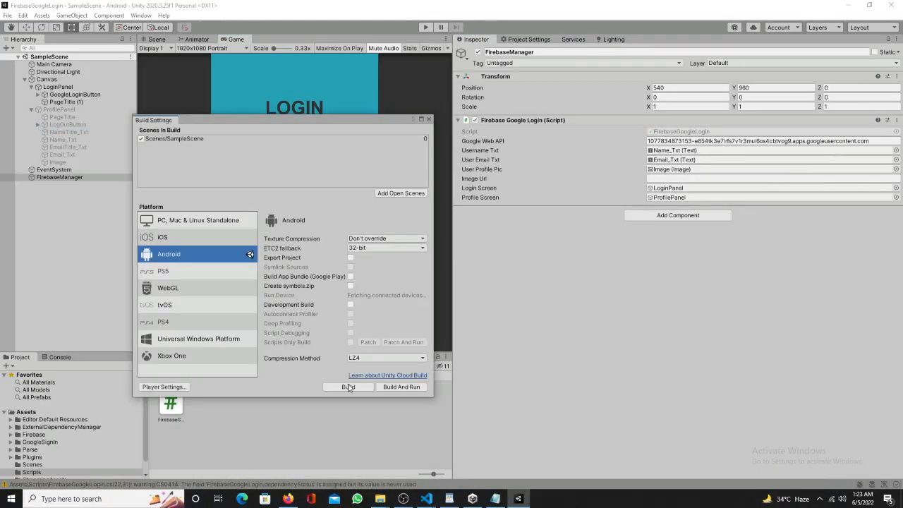
left_click(349, 387)
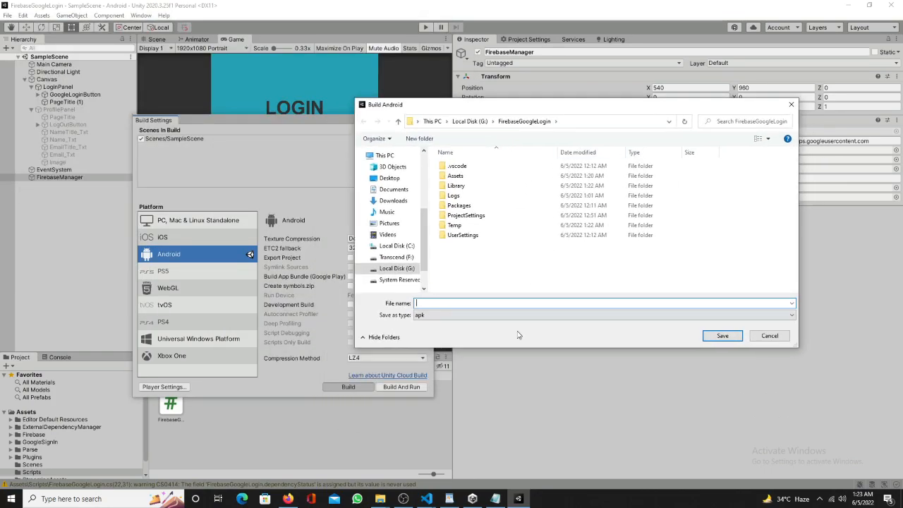
type("TestApk")
left_click(723, 336)
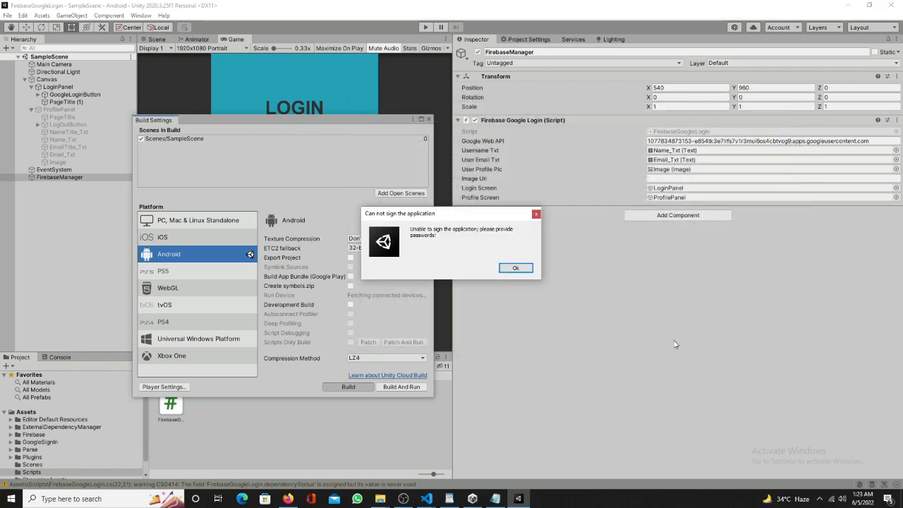
left_click(516, 268)
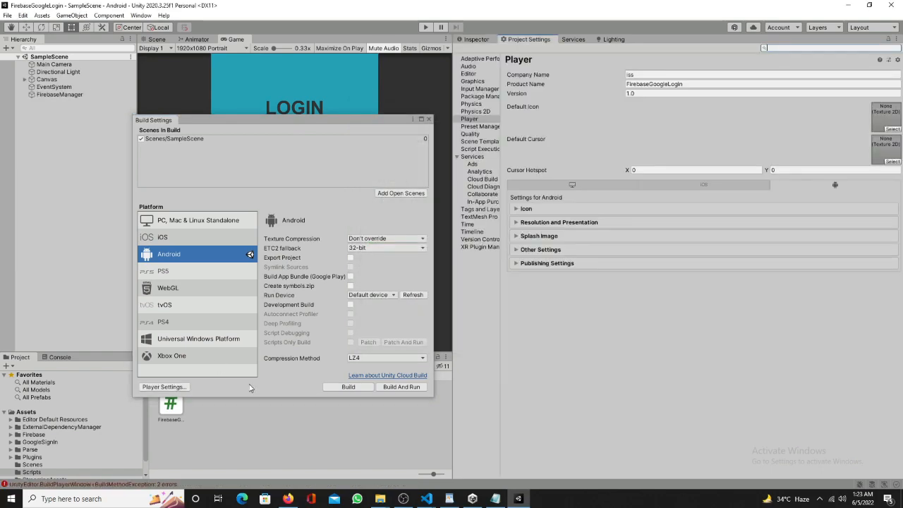
Step: Enter the keystore password in the Android publishing settings, choose the user key alias and enter the key password
left_click(649, 318)
type("*****")
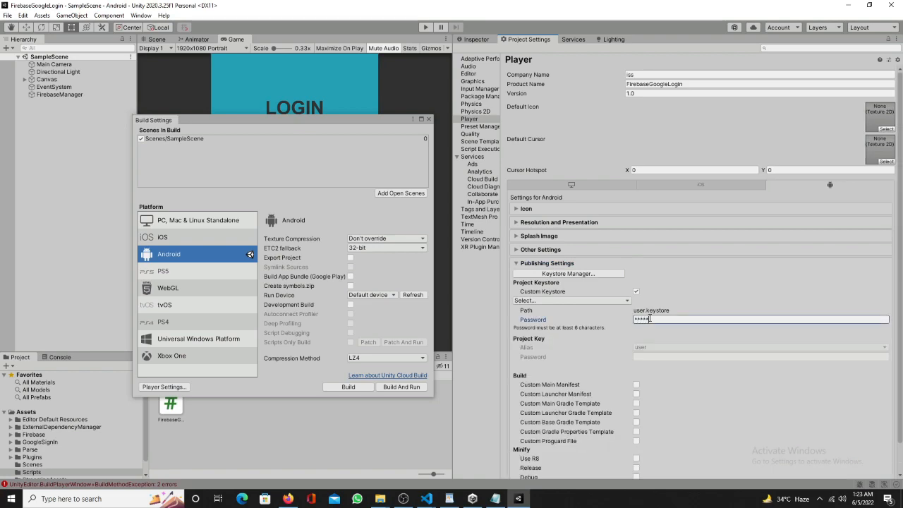
type("*")
left_click(657, 349)
left_click(655, 359)
left_click(664, 358)
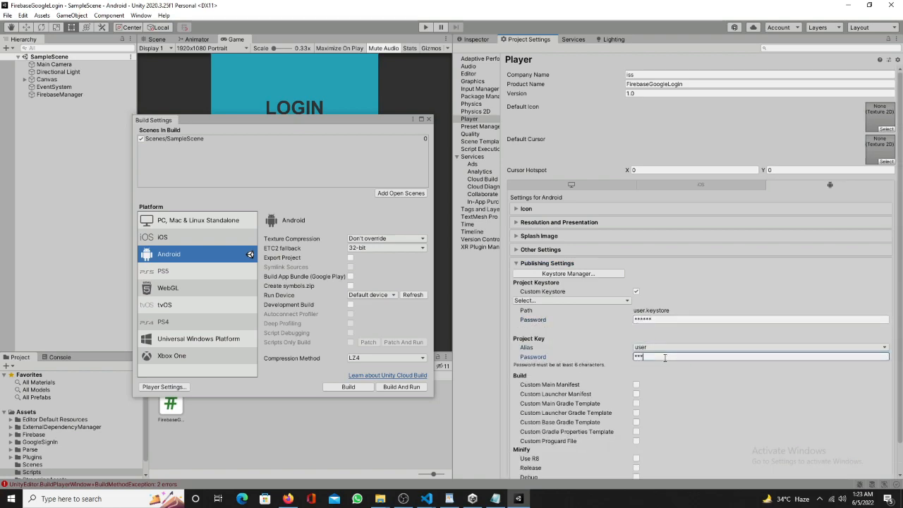
Step: Build the signed Android APK as TestApk in the FirebaseGoogleLogin folder
left_click(347, 387)
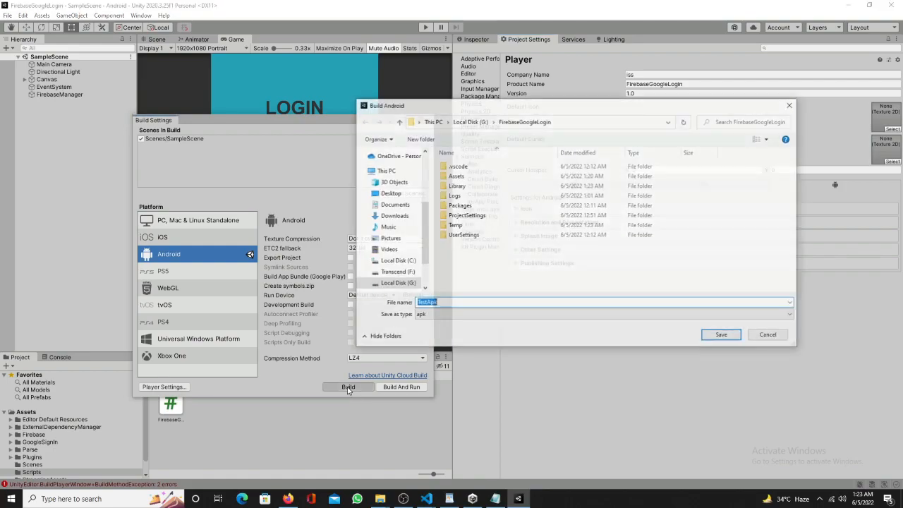
left_click(722, 336)
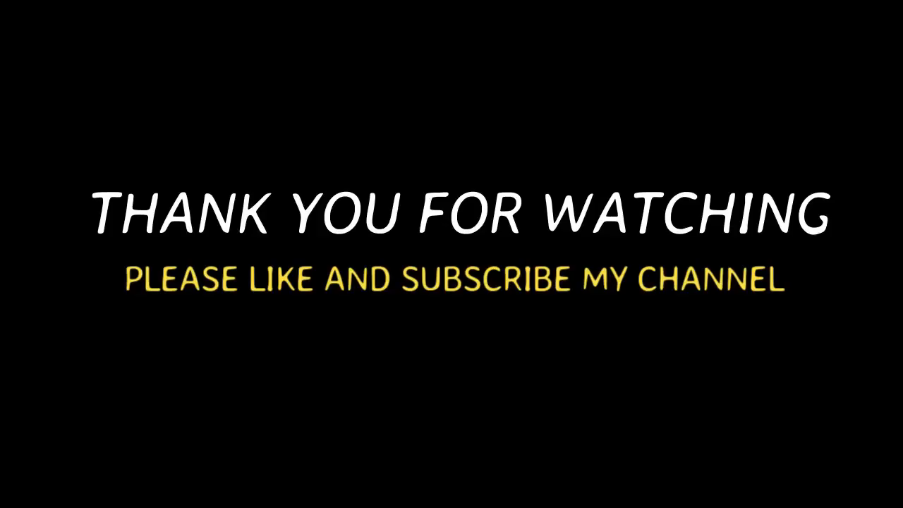